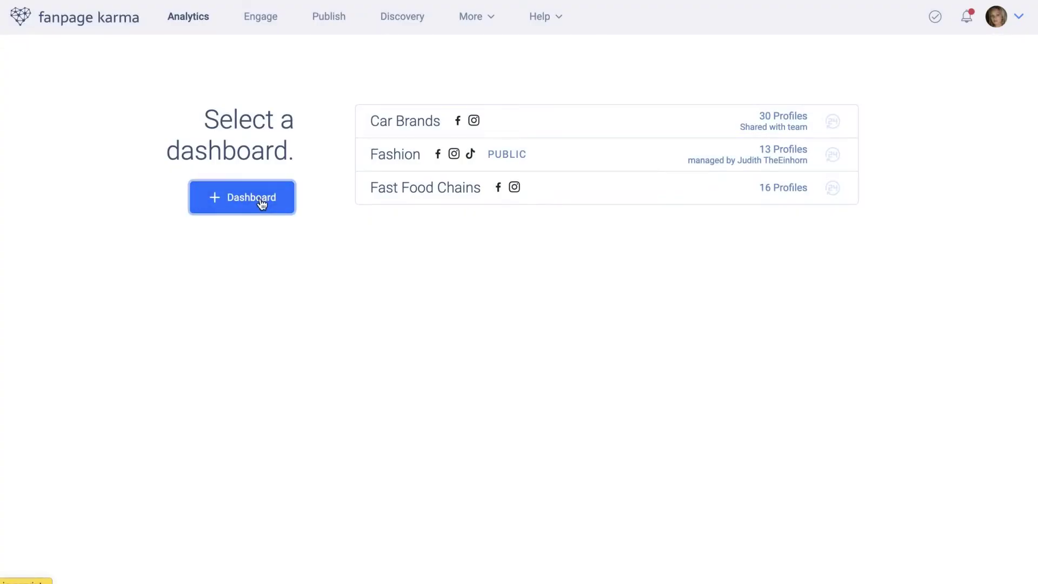
# Step: Create a dashboard named Sport and limit the profile search to Instagram
pyautogui.click(262, 203)
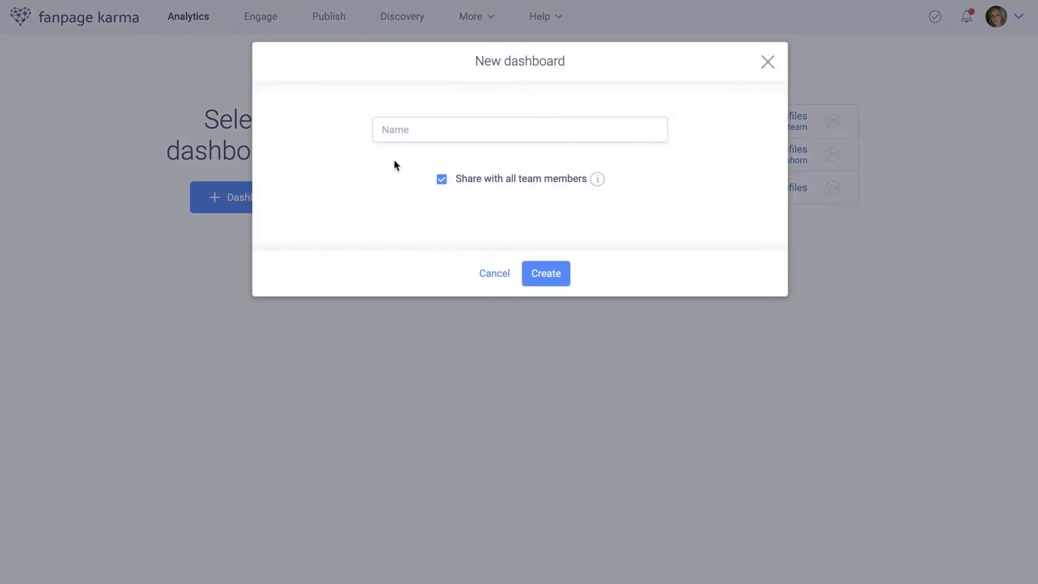
pyautogui.write('Sport')
pyautogui.click(540, 273)
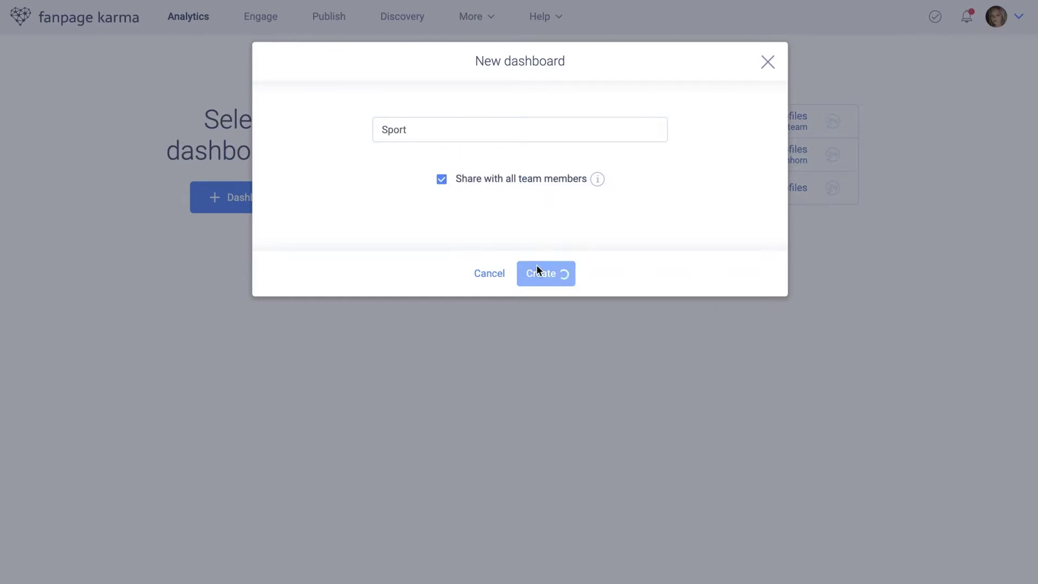
pyautogui.click(98, 569)
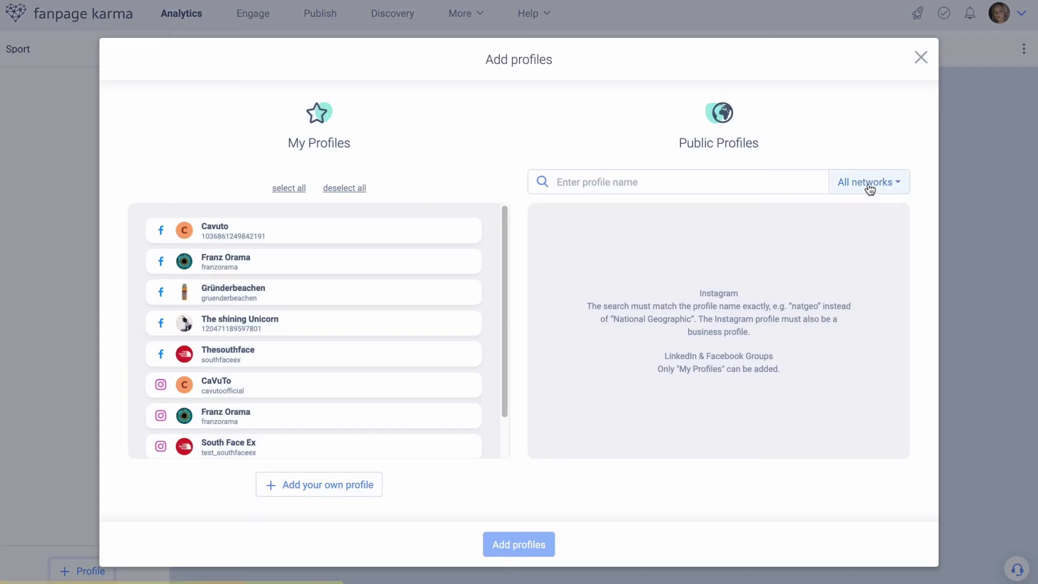
pyautogui.click(870, 189)
pyautogui.click(846, 239)
# Step: Add the lululemon, Under Armour and New Balance Instagram profiles to the dashboard
pyautogui.click(684, 179)
pyautogui.write('lulul')
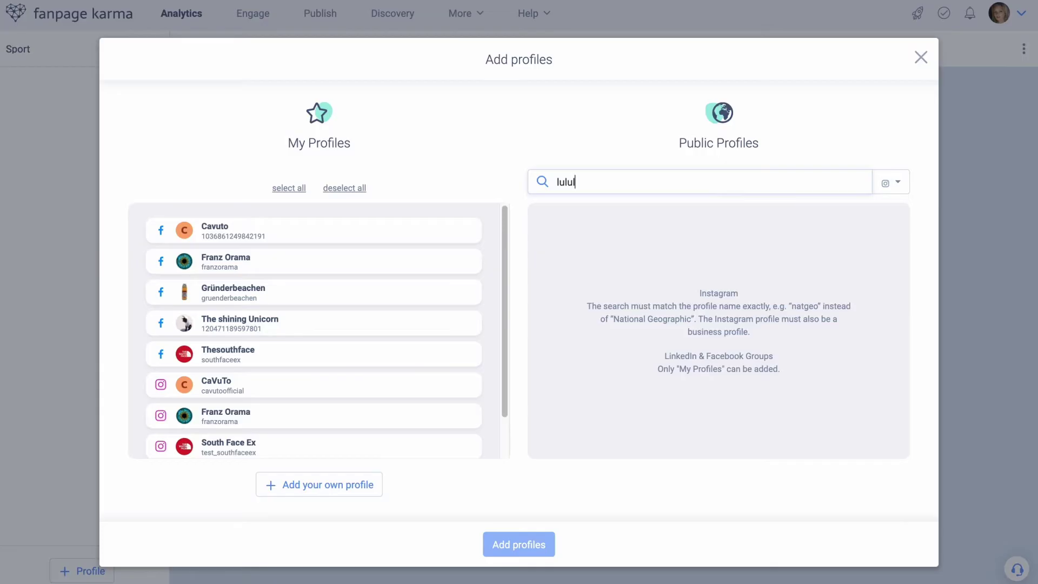
pyautogui.write('emon')
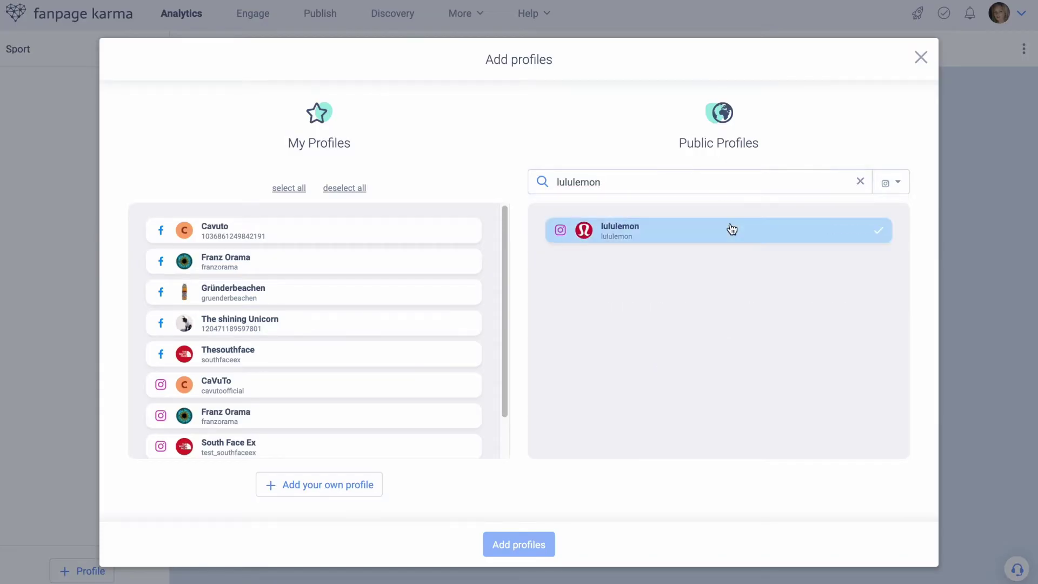
pyautogui.click(732, 229)
pyautogui.tripleClick(742, 186)
pyautogui.write('underarmour')
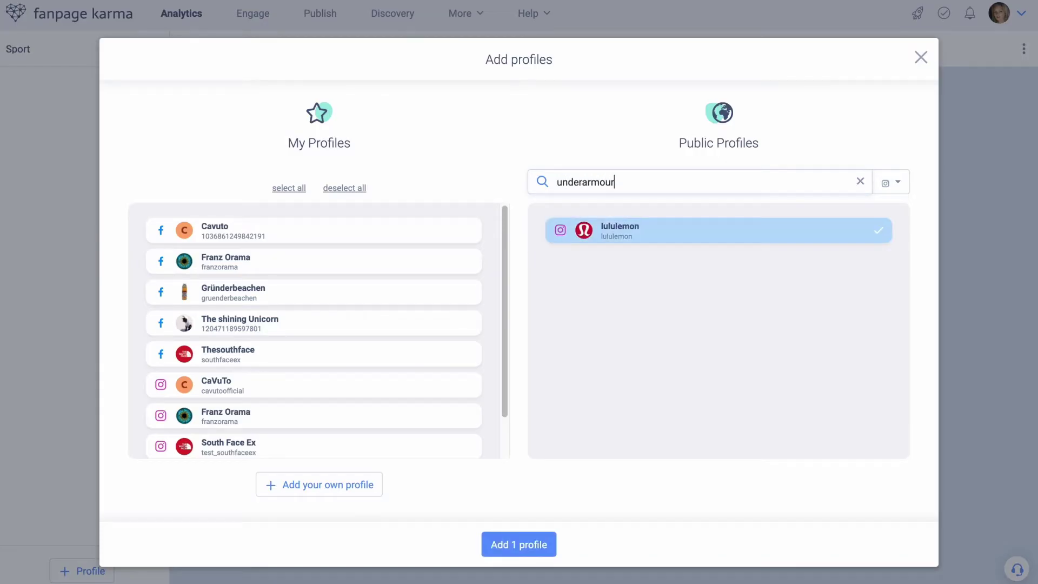
pyautogui.click(731, 227)
pyautogui.tripleClick(725, 186)
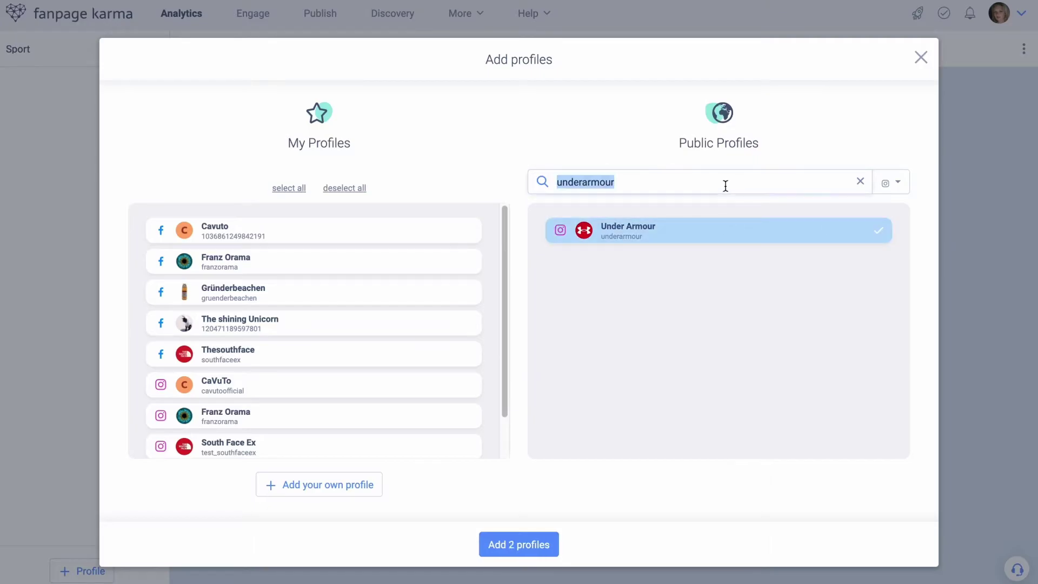
pyautogui.write('newbalance')
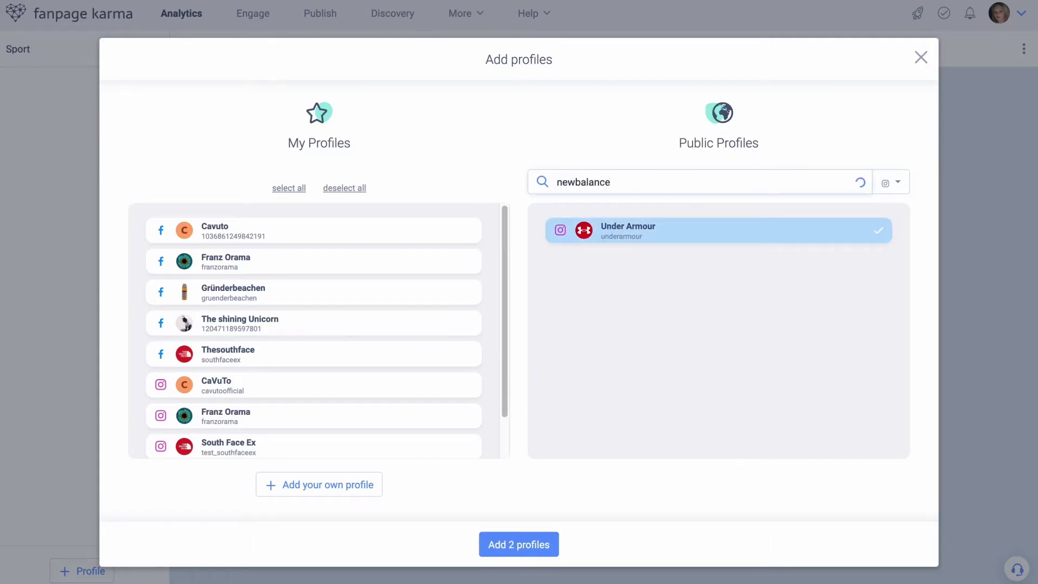
pyautogui.click(702, 229)
pyautogui.click(534, 545)
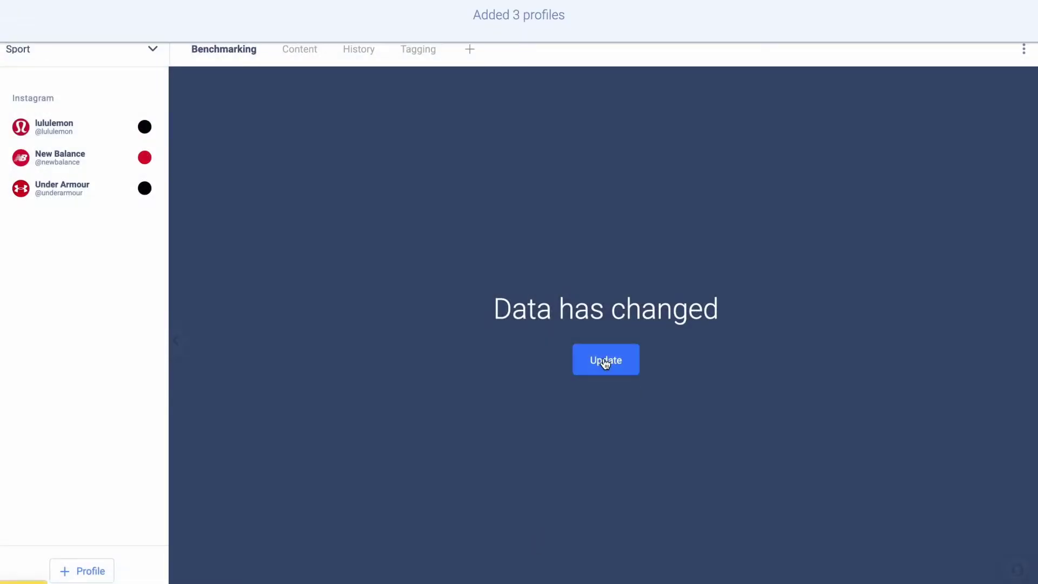
# Step: Load the updated Sport benchmarking data and begin adding more brand profiles
pyautogui.click(605, 361)
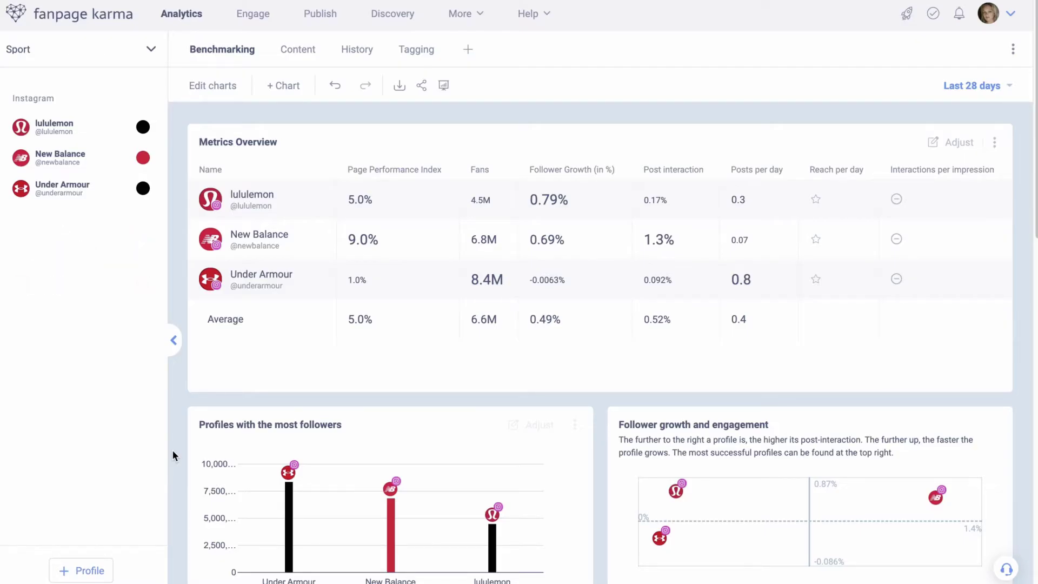
pyautogui.click(73, 571)
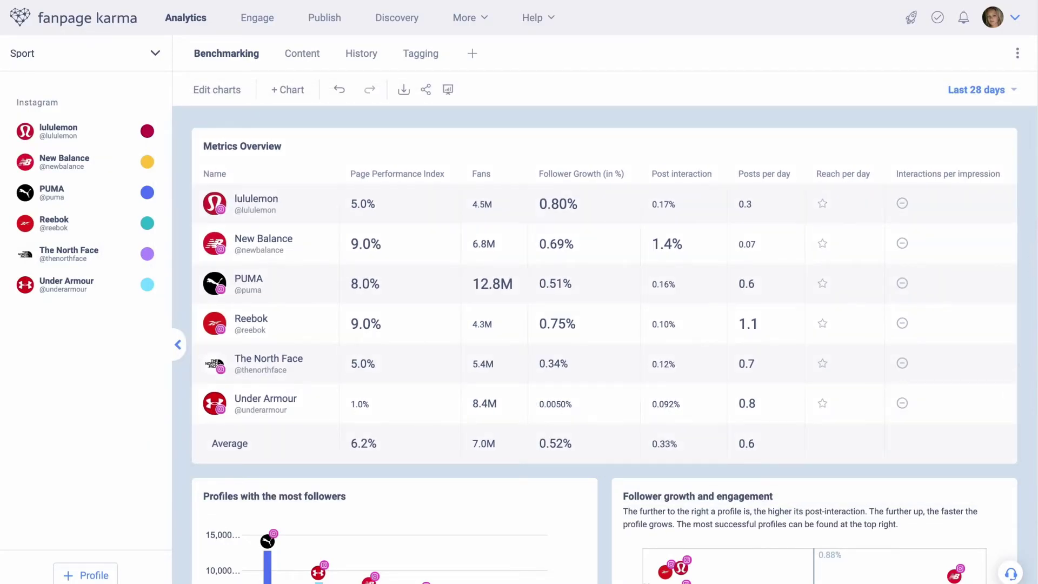
pyautogui.scroll(-1, 604, 345)
pyautogui.scroll(-2, 604, 345)
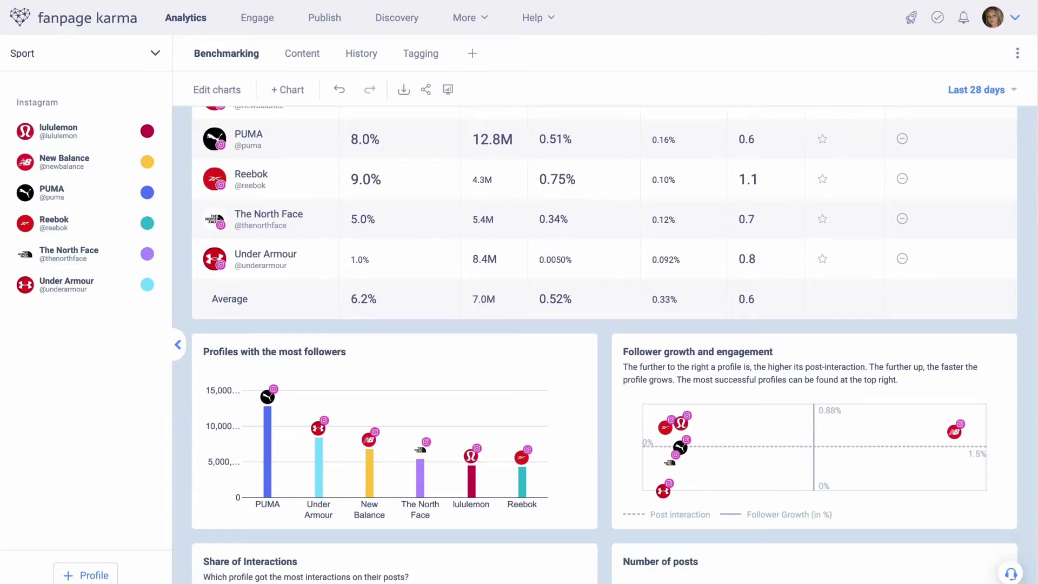
pyautogui.scroll(-2, 605, 345)
pyautogui.scroll(-1, 605, 345)
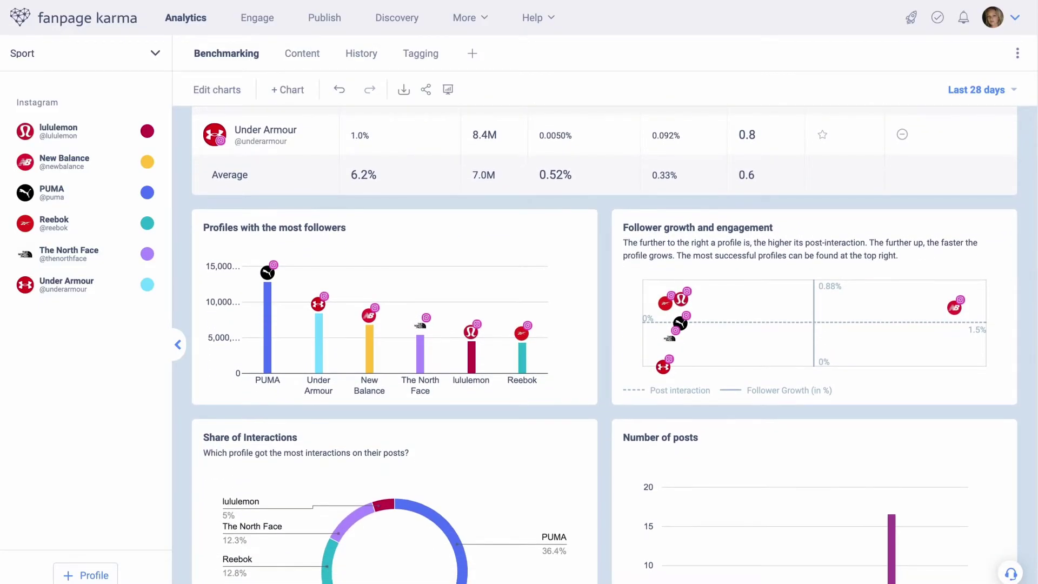
pyautogui.scroll(-1, 605, 344)
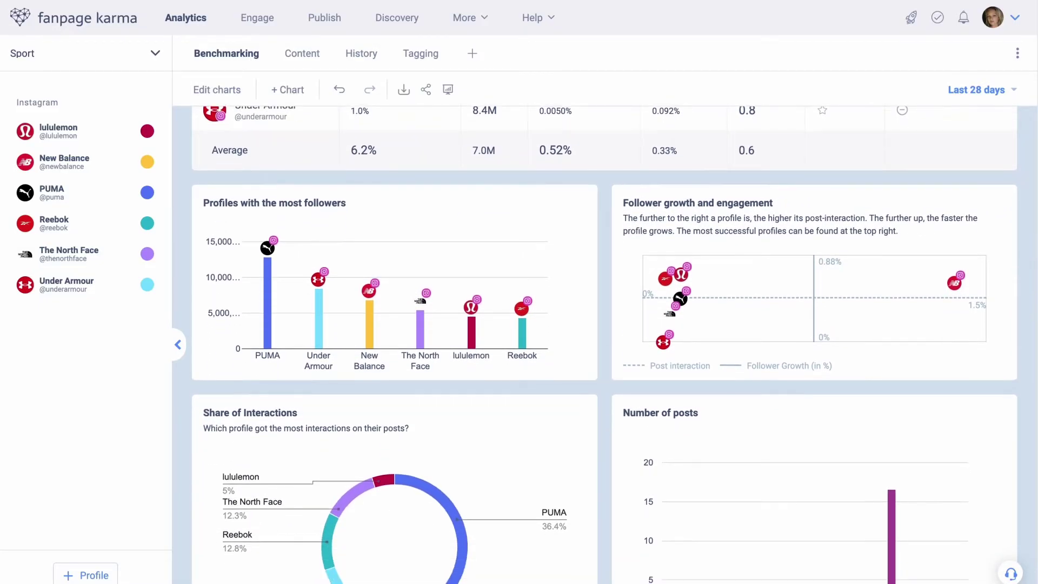
pyautogui.moveTo(813, 308)
pyautogui.click(1000, 205)
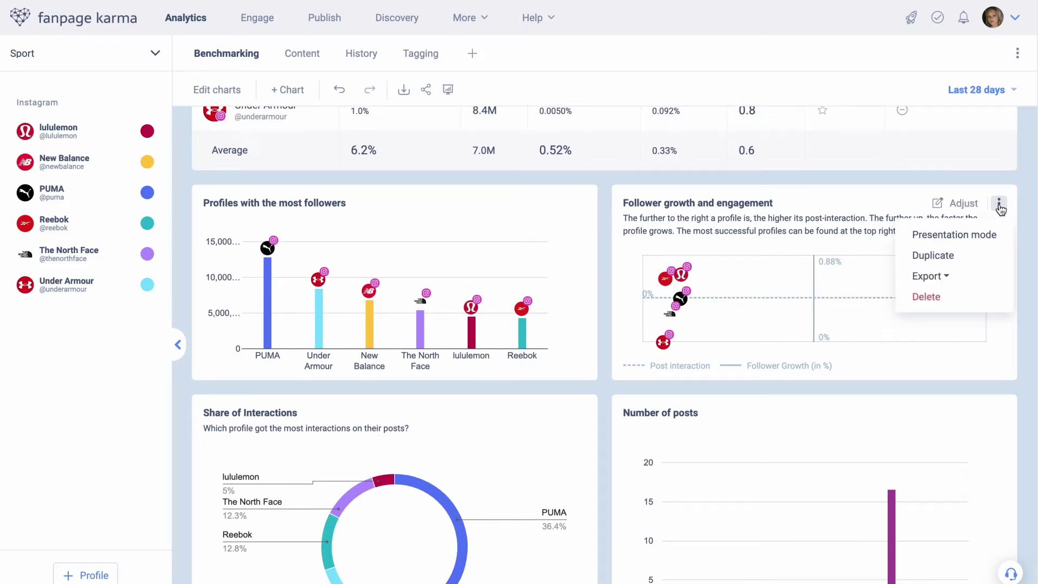
pyautogui.click(992, 236)
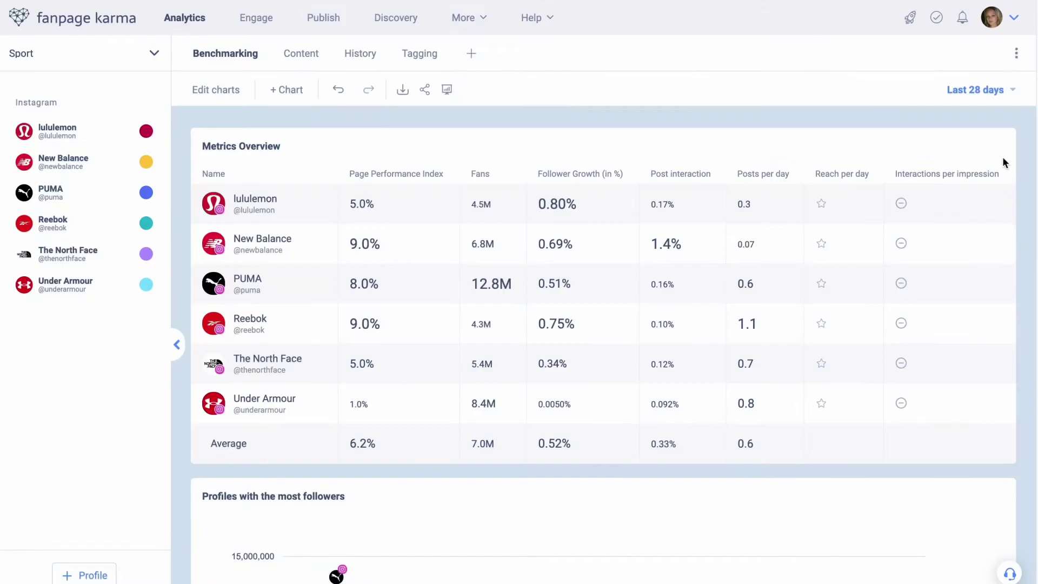
# Step: Set the date range to This year, compared with Last year same period
pyautogui.click(975, 89)
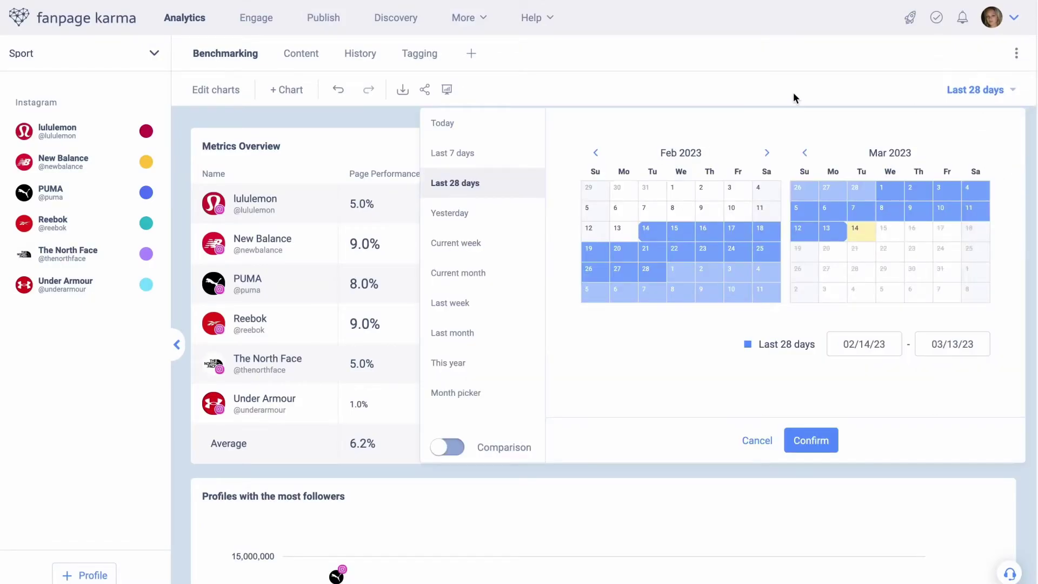
pyautogui.click(459, 366)
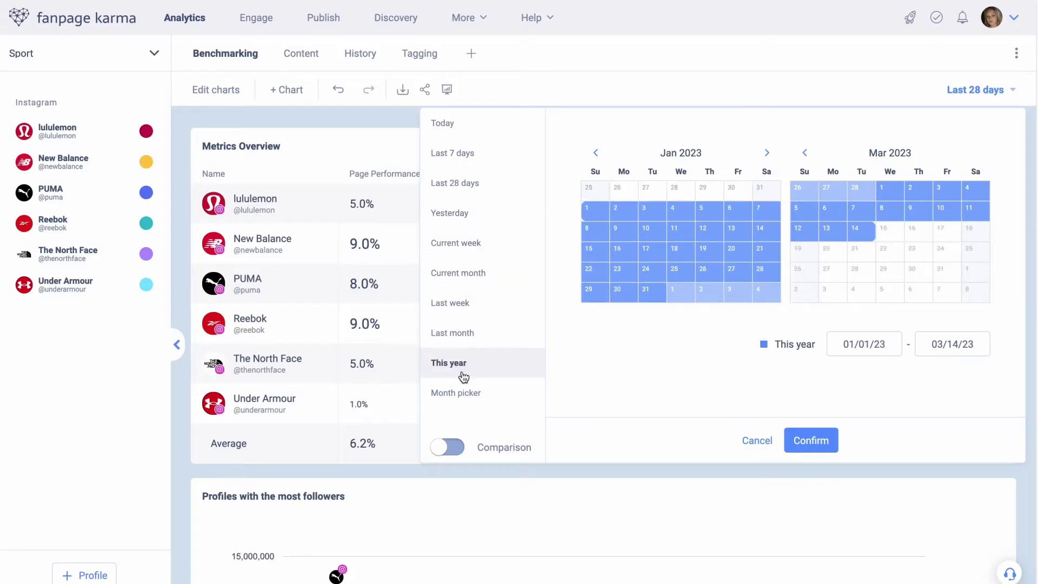
pyautogui.click(458, 452)
pyautogui.click(718, 375)
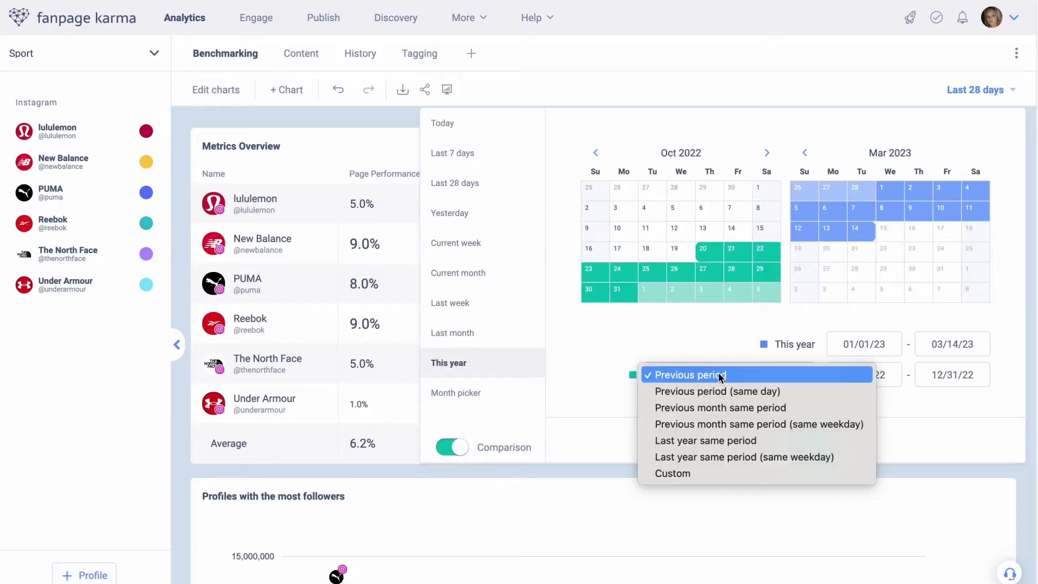
pyautogui.click(742, 442)
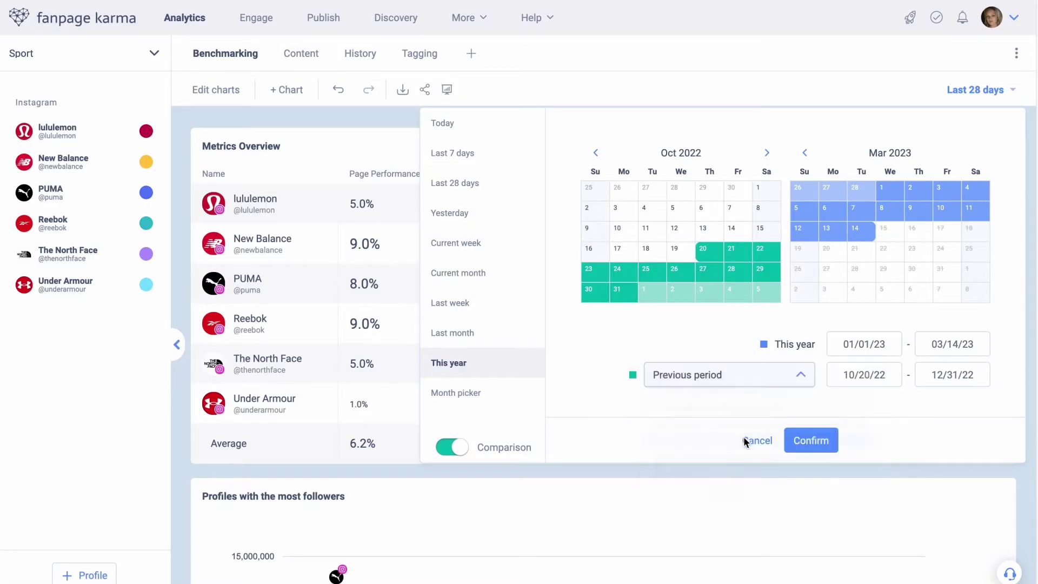
pyautogui.click(831, 447)
pyautogui.scroll(-1, 1027, 379)
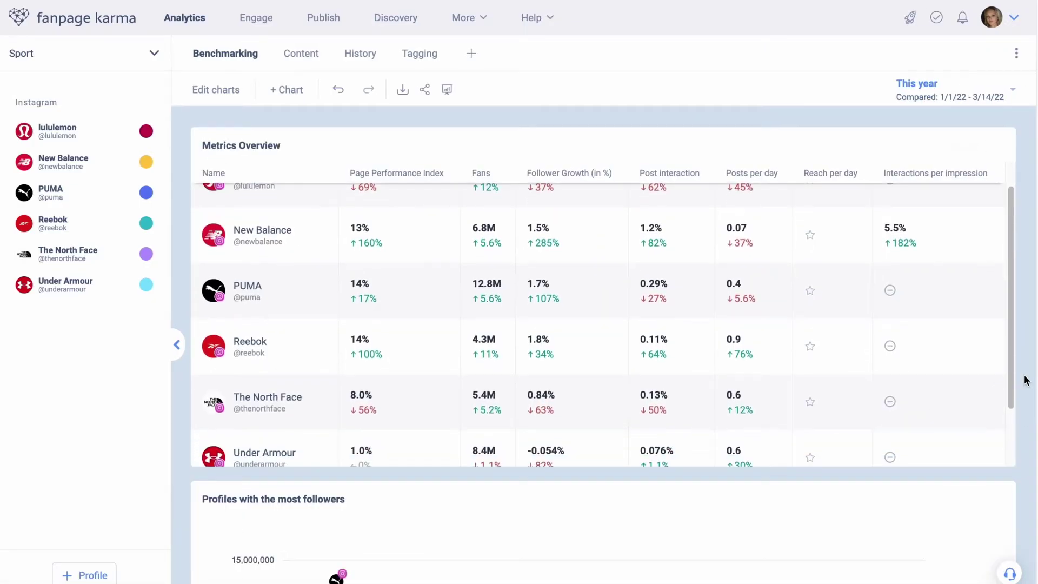
pyautogui.scroll(-4, 1027, 378)
pyautogui.scroll(-1, 876, 478)
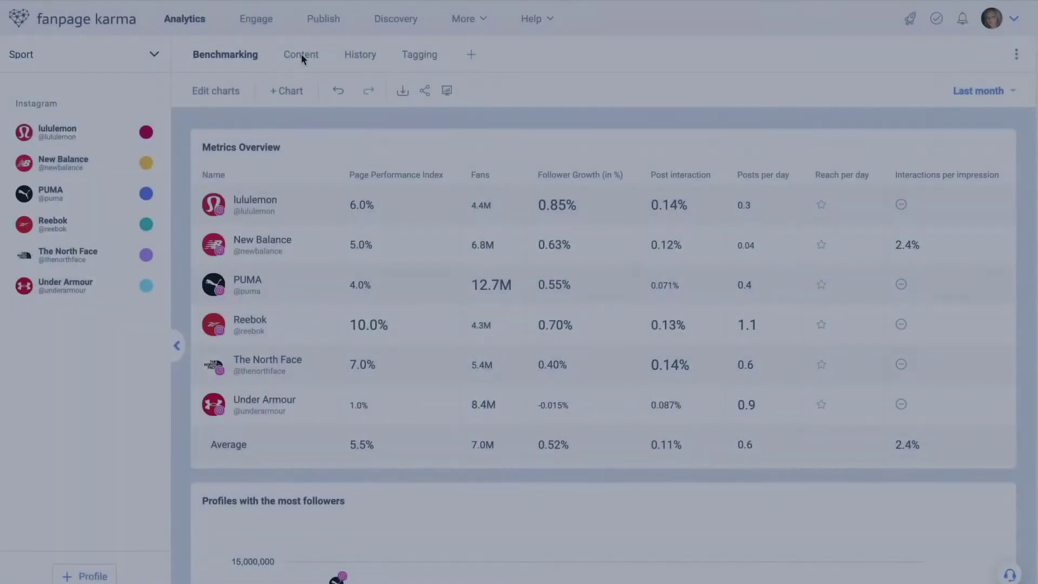
# Step: Switch the Sport dashboard to the Content analysis
pyautogui.click(301, 55)
pyautogui.scroll(-1, 603, 346)
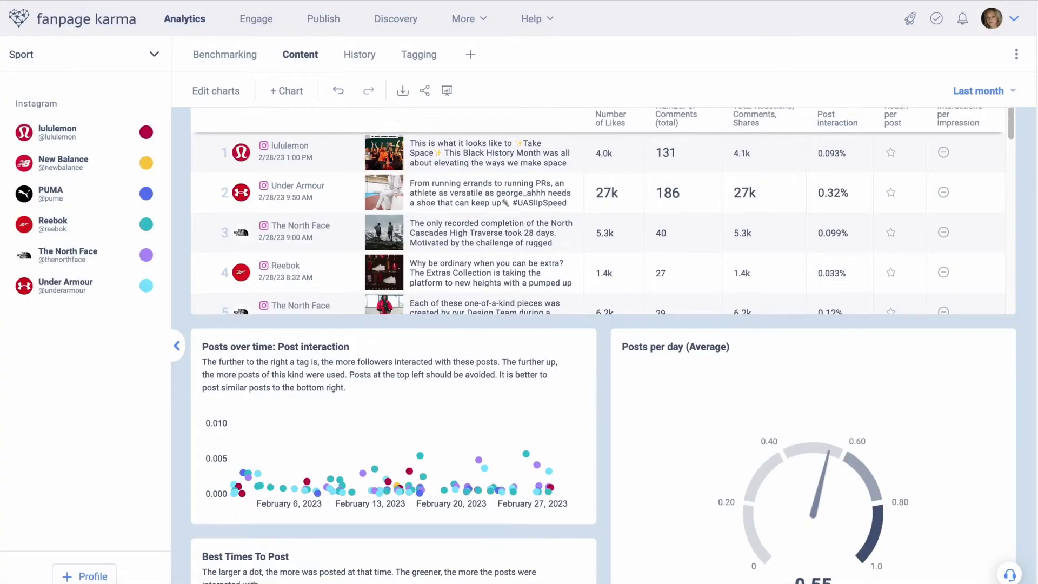
pyautogui.scroll(-4, 604, 346)
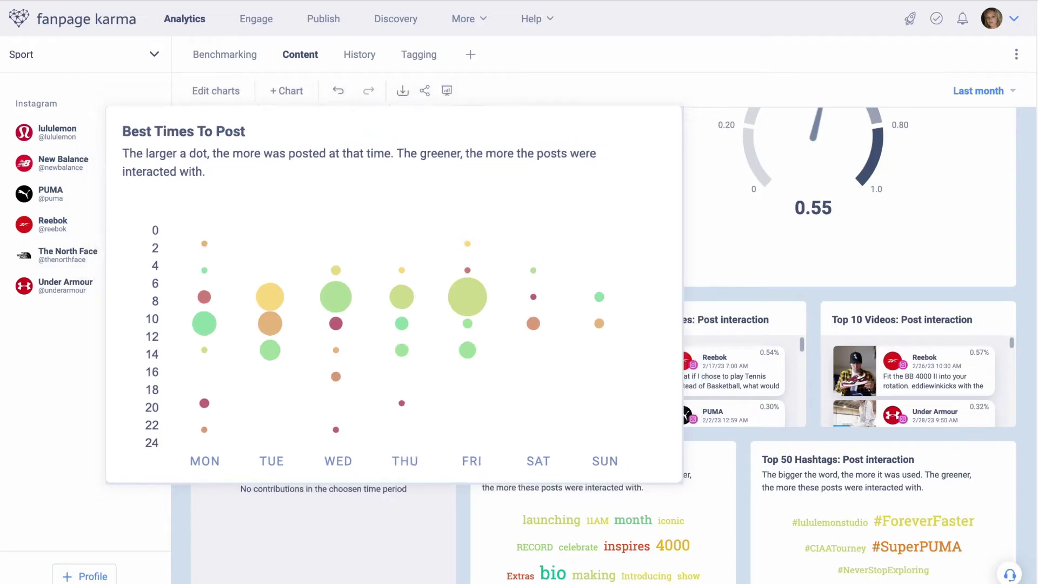
pyautogui.scroll(-3, 602, 346)
pyautogui.scroll(-3, 602, 345)
pyautogui.scroll(-1, 601, 346)
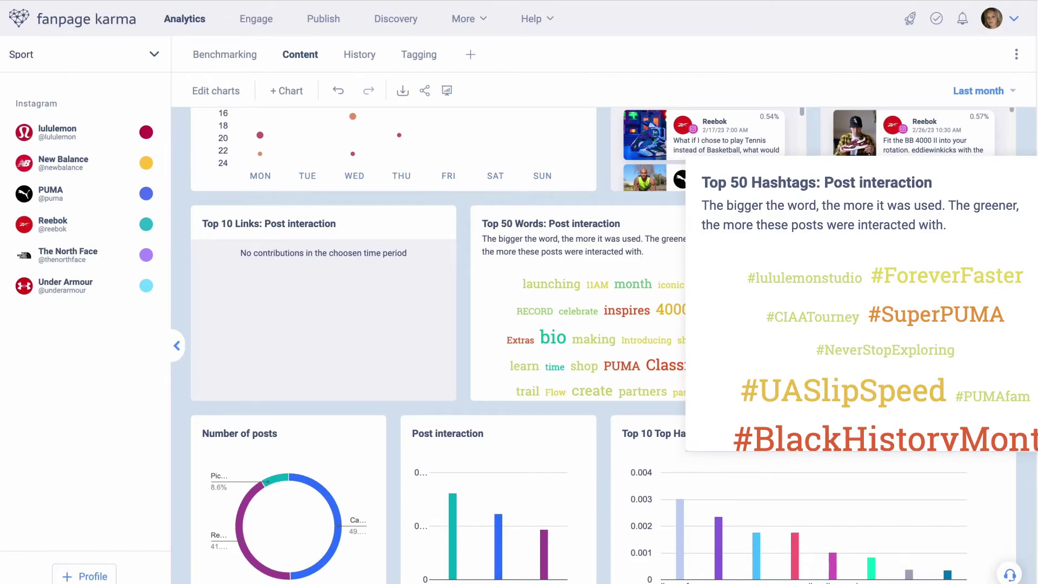
pyautogui.scroll(-2, 602, 346)
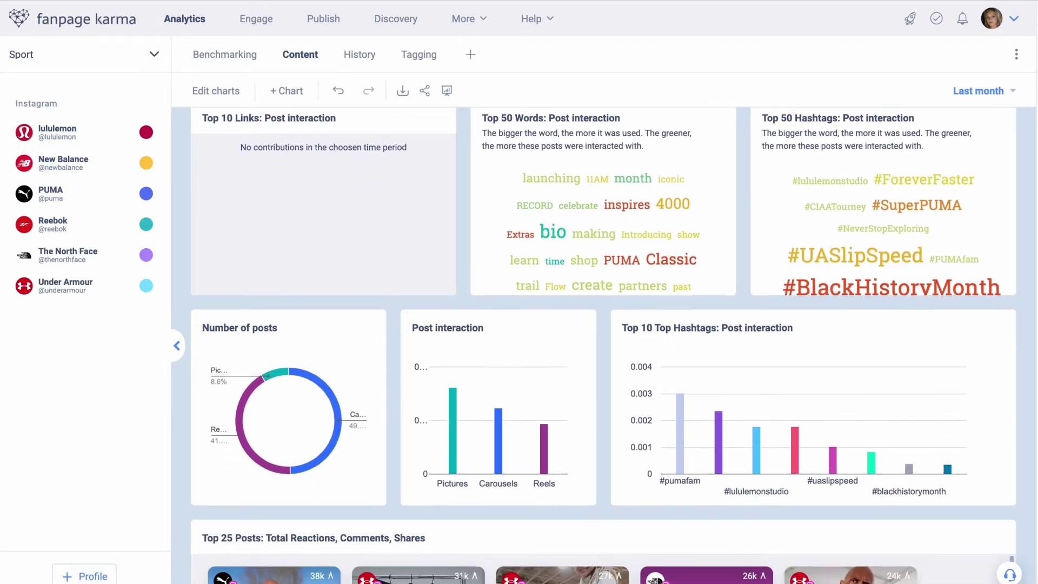
pyautogui.scroll(-2, 602, 346)
pyautogui.scroll(-2, 602, 346)
pyautogui.scroll(-1, 603, 345)
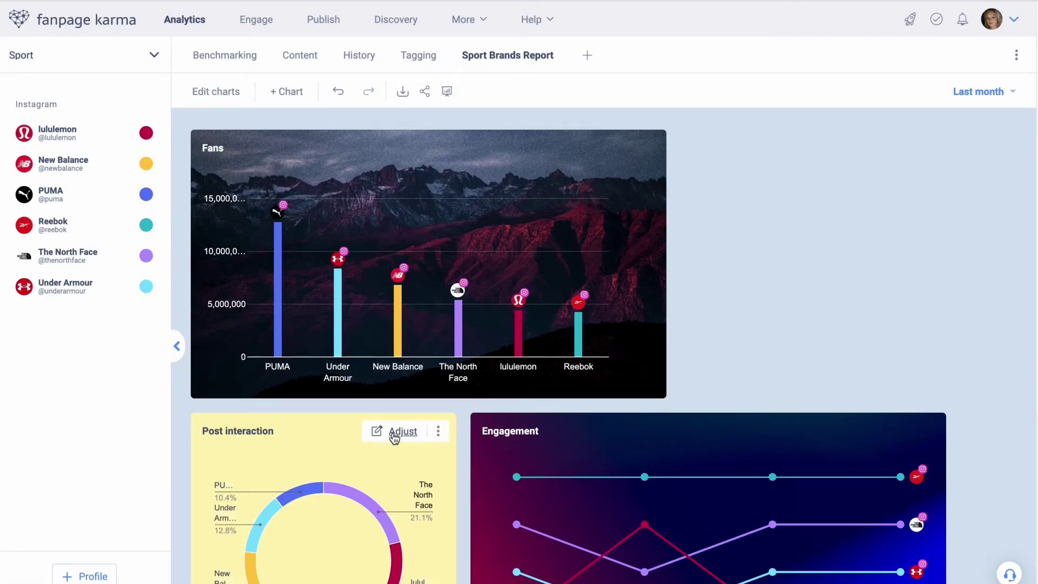
# Step: Move the Post interaction chart to the top right of the report
pyautogui.click(398, 432)
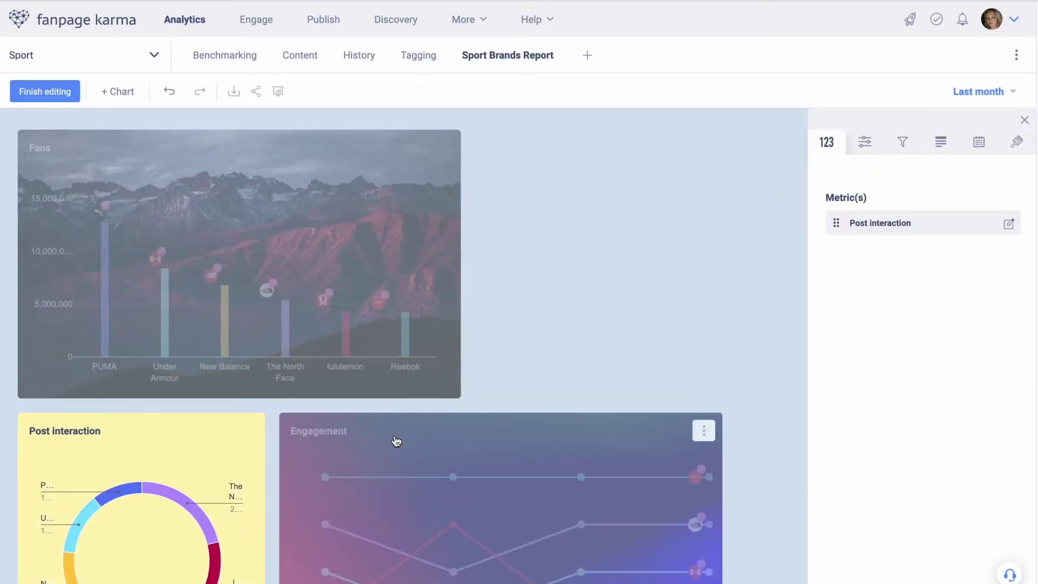
pyautogui.moveTo(222, 432)
pyautogui.mouseDown()
pyautogui.moveTo(693, 284)
pyautogui.moveTo(687, 214)
pyautogui.mouseUp()
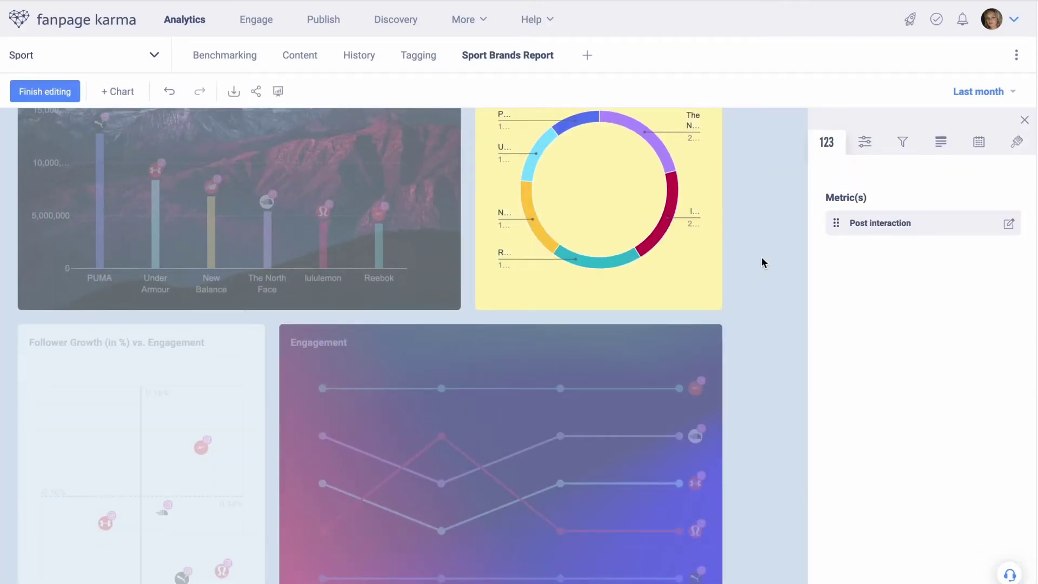
pyautogui.click(59, 92)
pyautogui.scroll(1, 1014, 354)
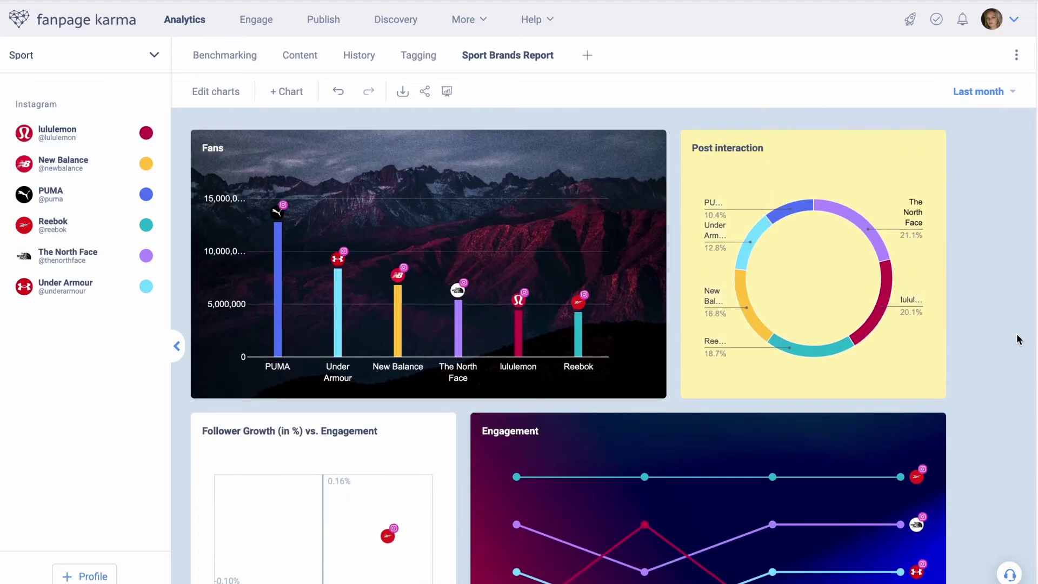
pyautogui.scroll(-4, 1015, 354)
# Step: Add a Metrics table chart and browse its Top, All and Custom metrics
pyautogui.click(244, 538)
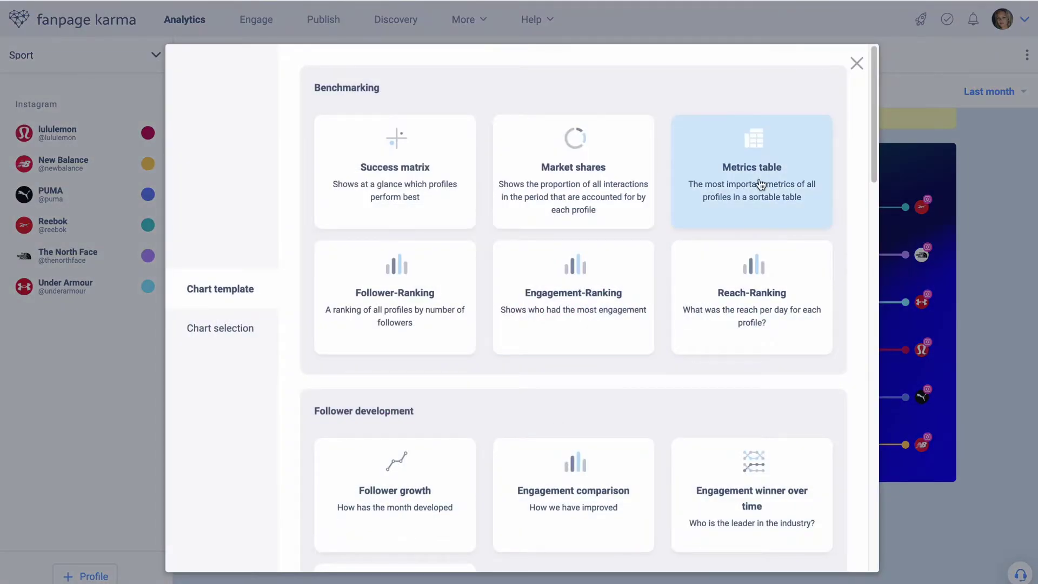
pyautogui.click(760, 185)
pyautogui.click(844, 473)
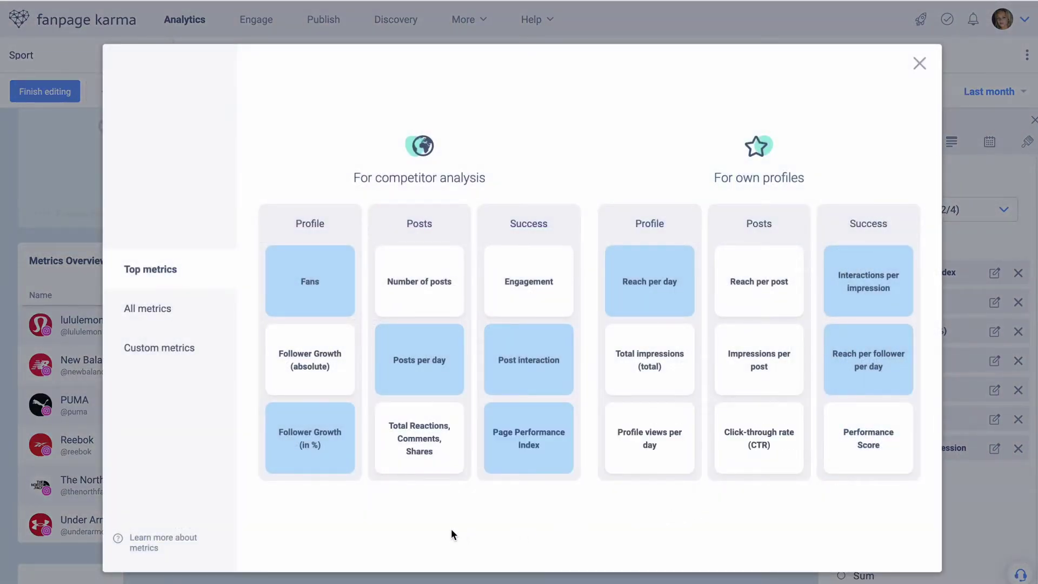
pyautogui.click(158, 316)
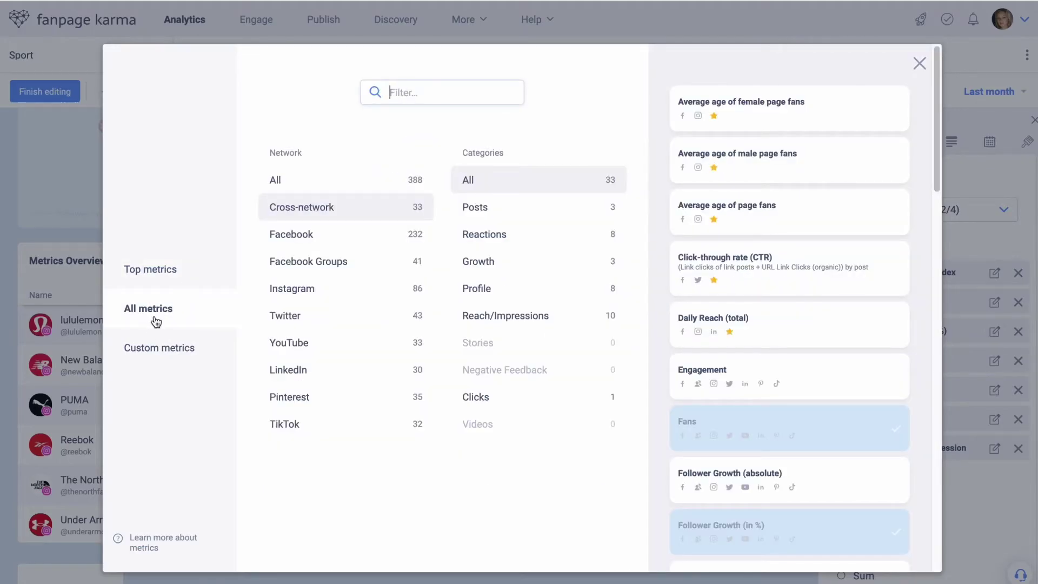
pyautogui.click(155, 351)
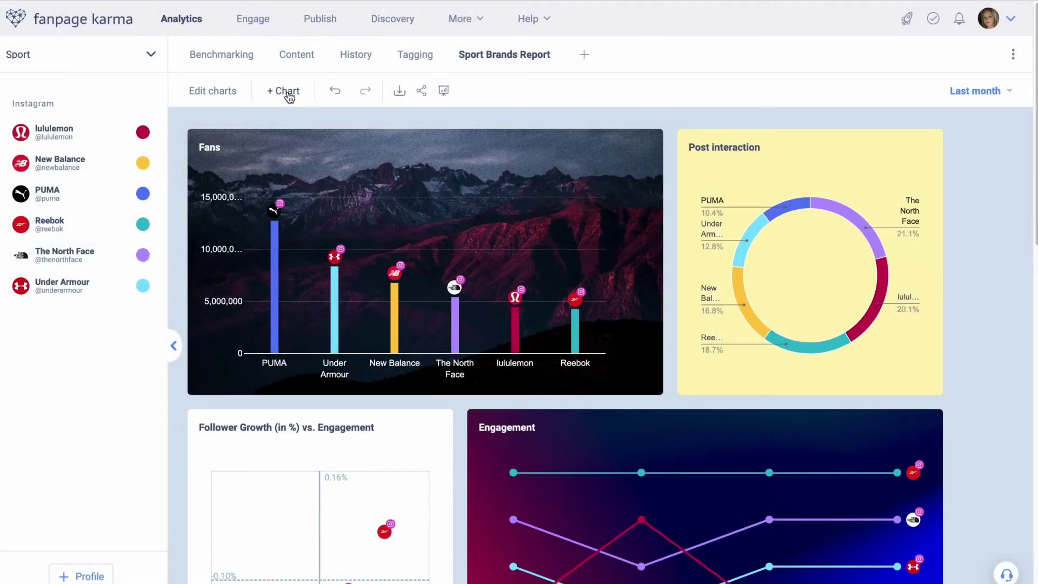
# Step: Add a Bars chart measuring Follower Growth (absolute) and finish editing
pyautogui.click(288, 92)
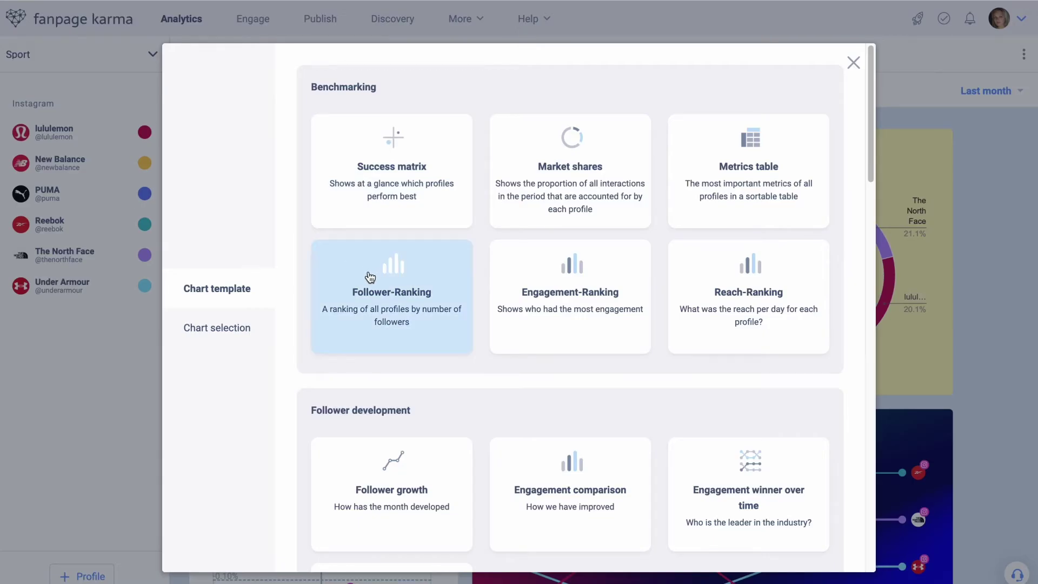
pyautogui.click(236, 333)
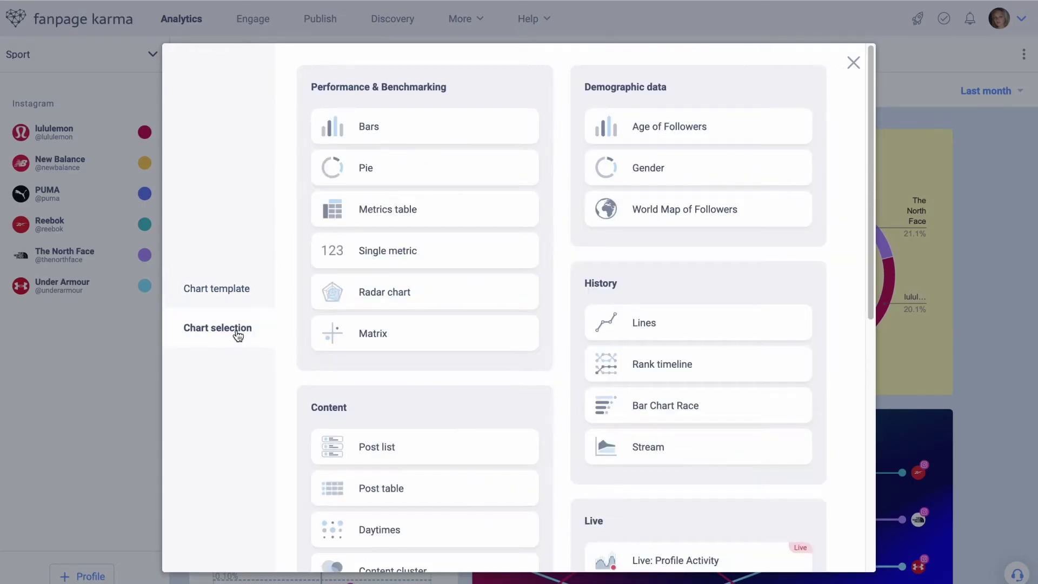
pyautogui.click(379, 128)
pyautogui.scroll(-2, 378, 244)
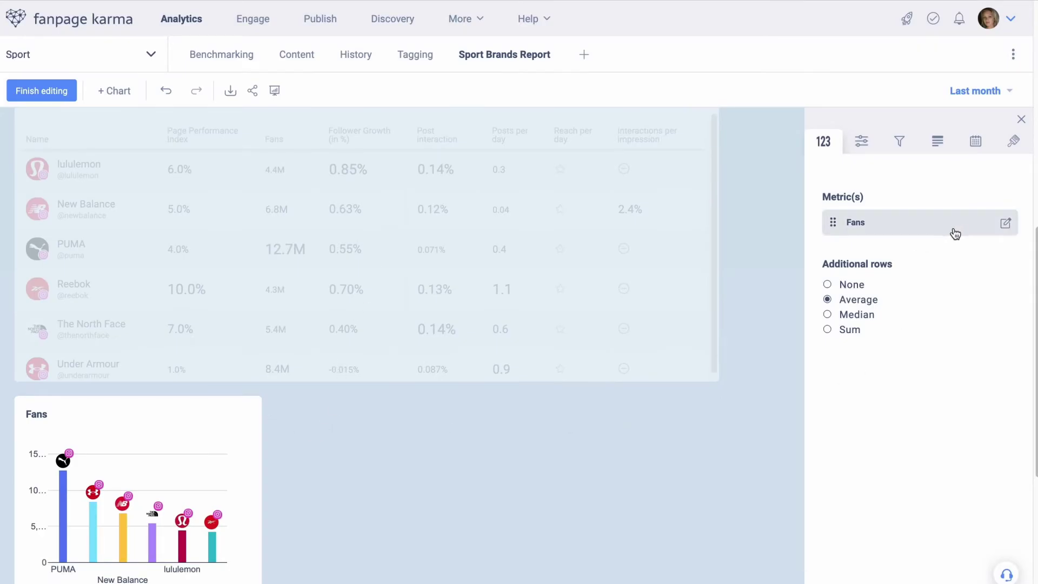
pyautogui.click(1005, 225)
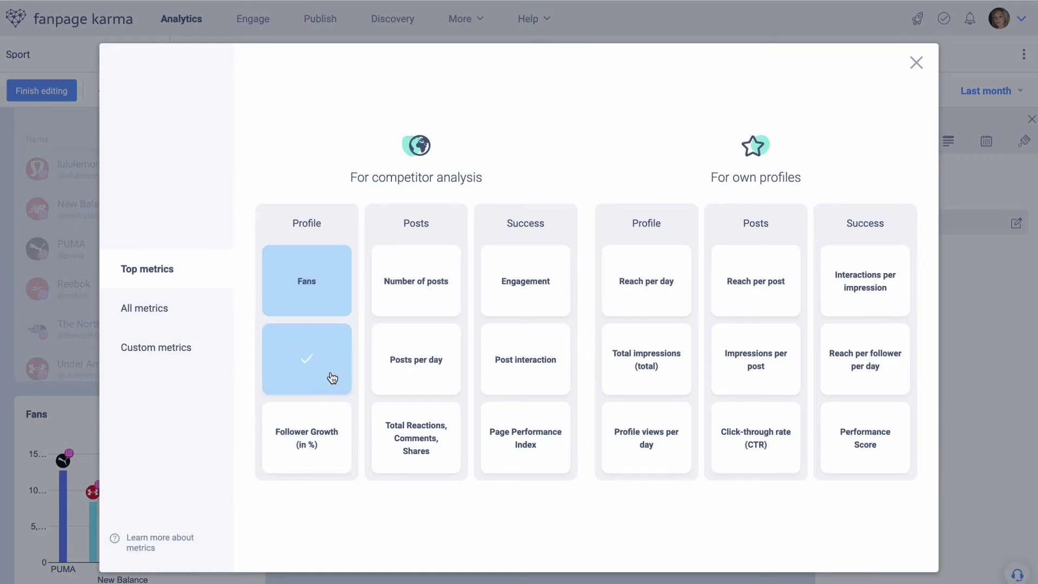
pyautogui.click(331, 382)
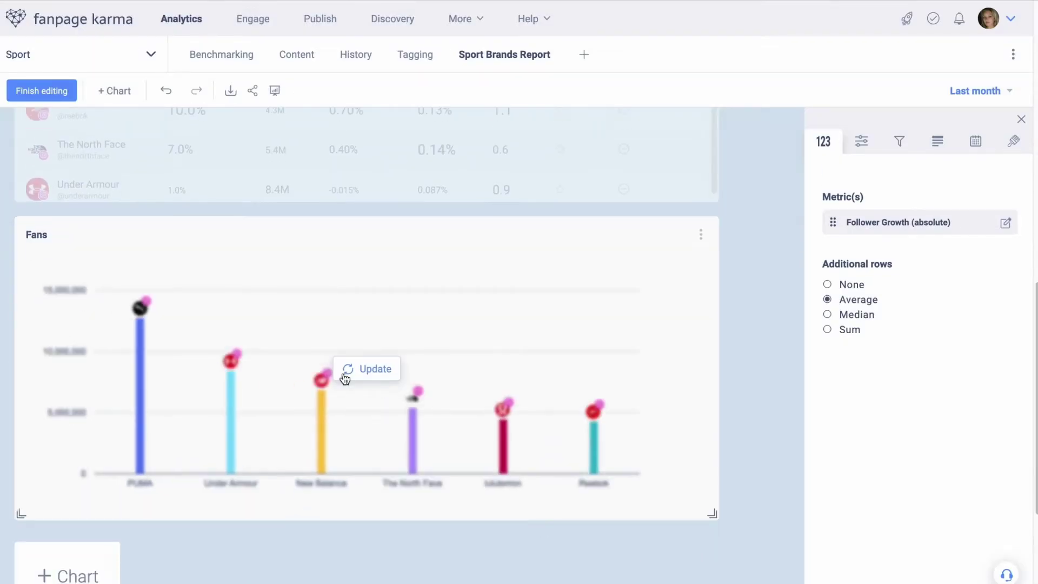
pyautogui.click(355, 367)
pyautogui.click(43, 91)
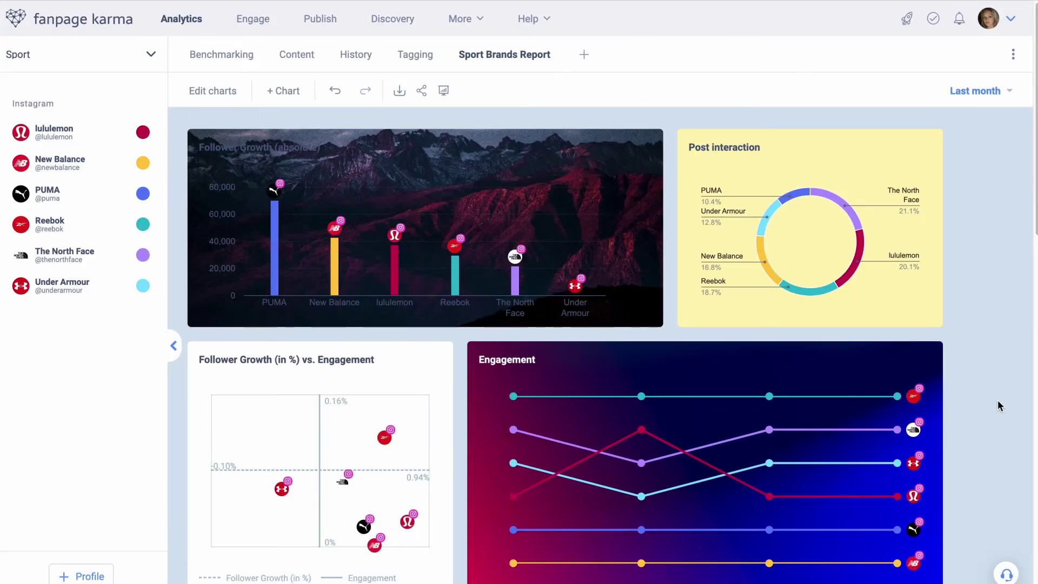
# Step: Set a gradient image from the gallery as the report background
pyautogui.click(1013, 54)
pyautogui.click(982, 176)
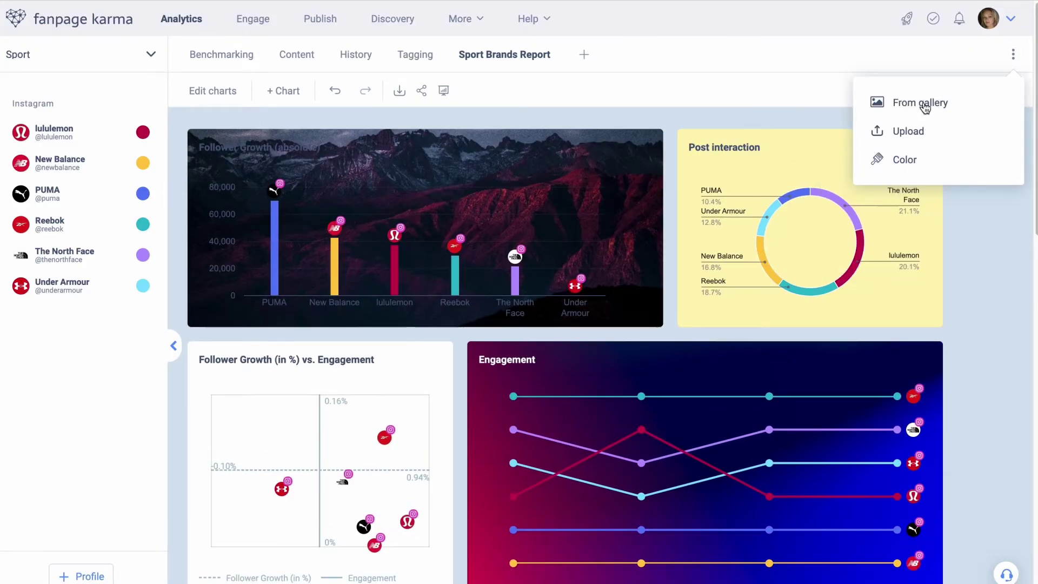
pyautogui.click(925, 108)
pyautogui.write('gradient')
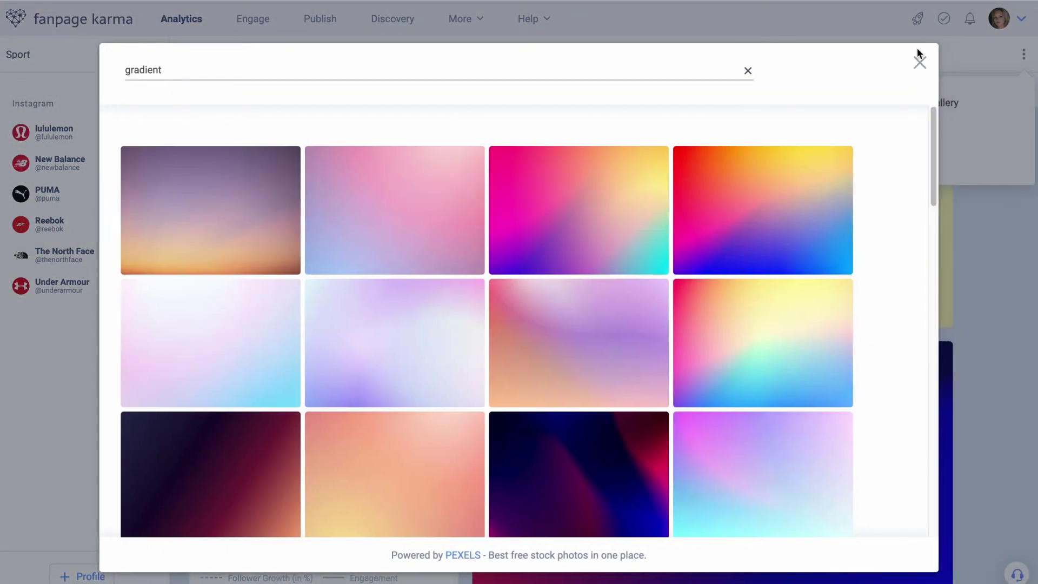
pyautogui.click(919, 59)
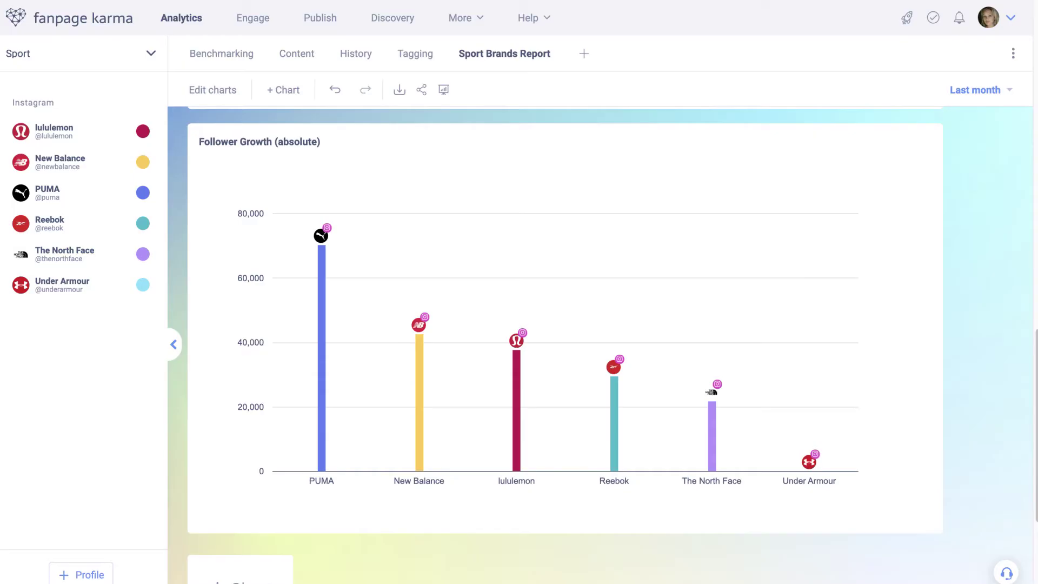
# Step: On the Tagging tab, add a Bars chart measuring Post interaction
pyautogui.click(415, 54)
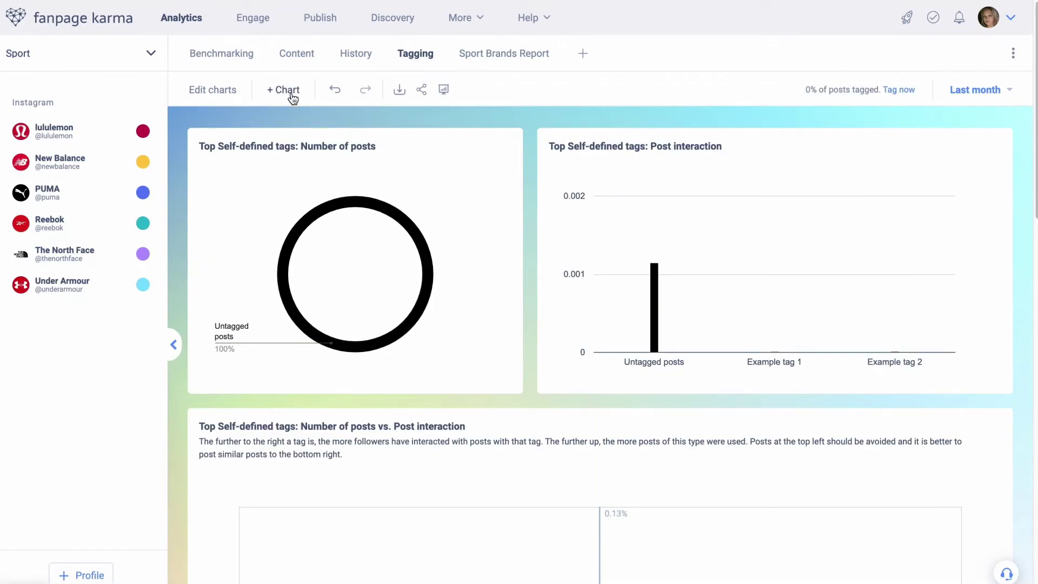
pyautogui.click(289, 92)
pyautogui.click(211, 329)
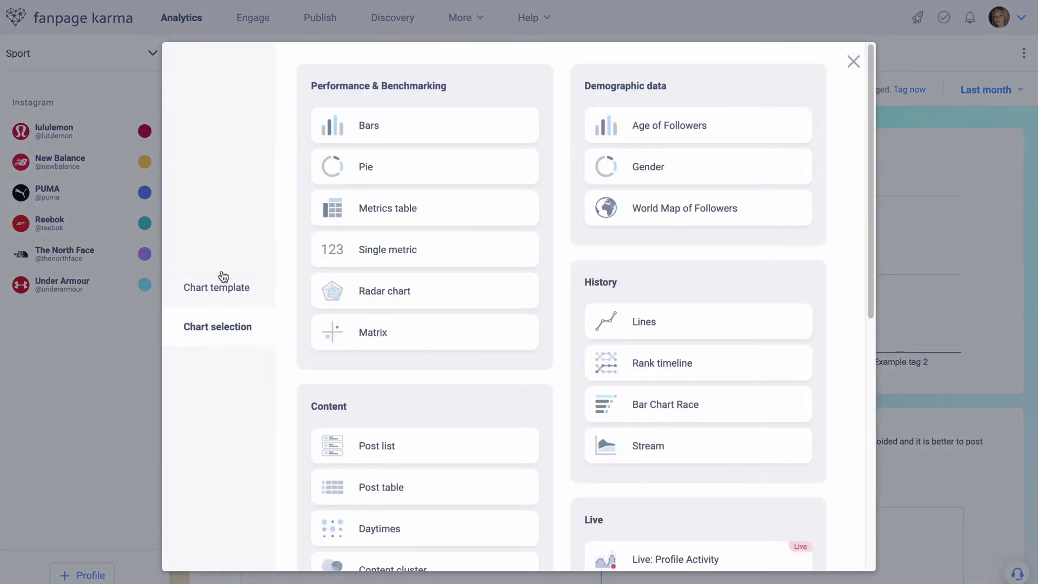
pyautogui.click(332, 130)
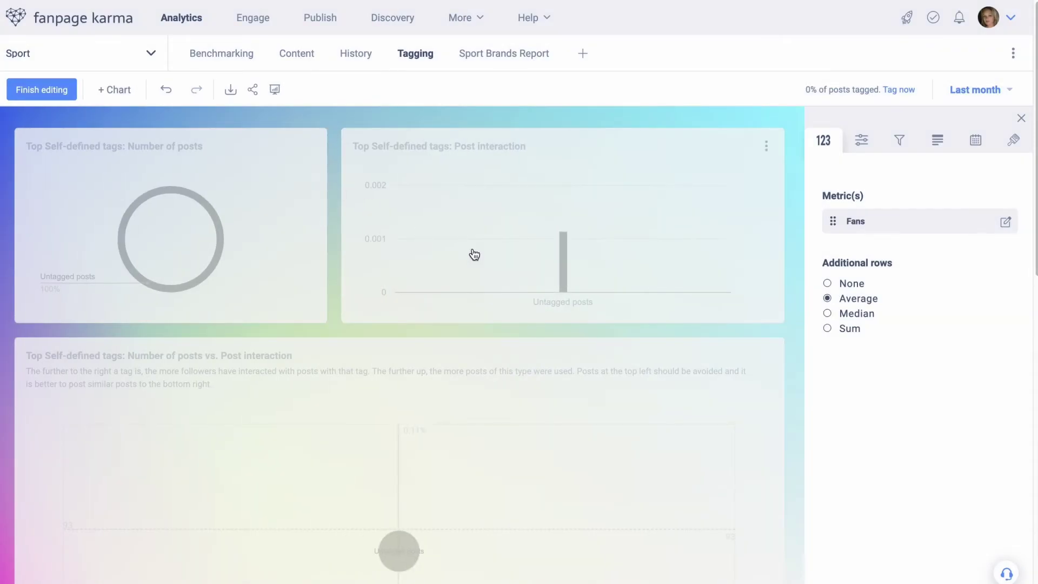
pyautogui.click(881, 224)
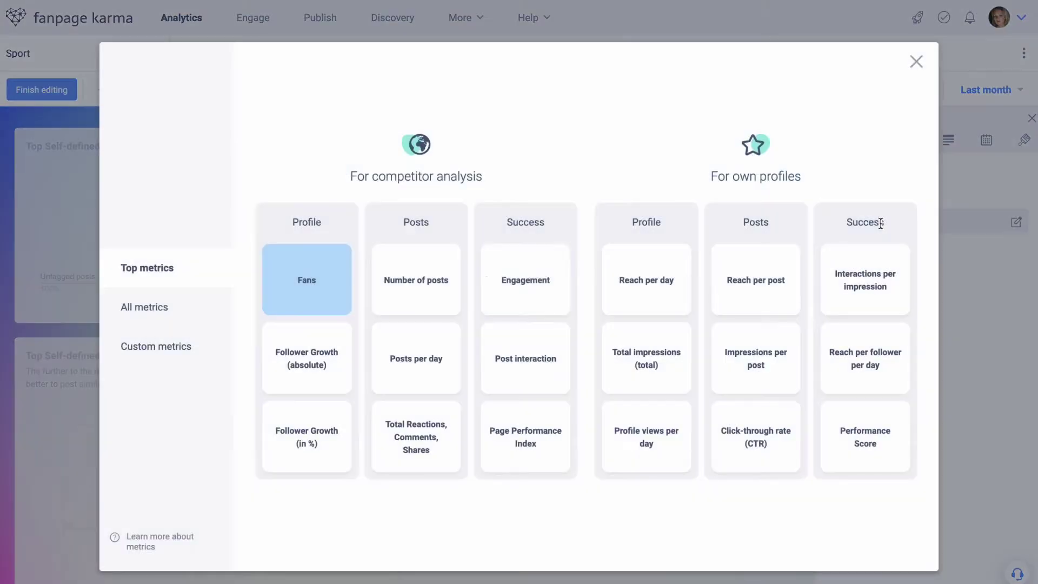
pyautogui.click(502, 350)
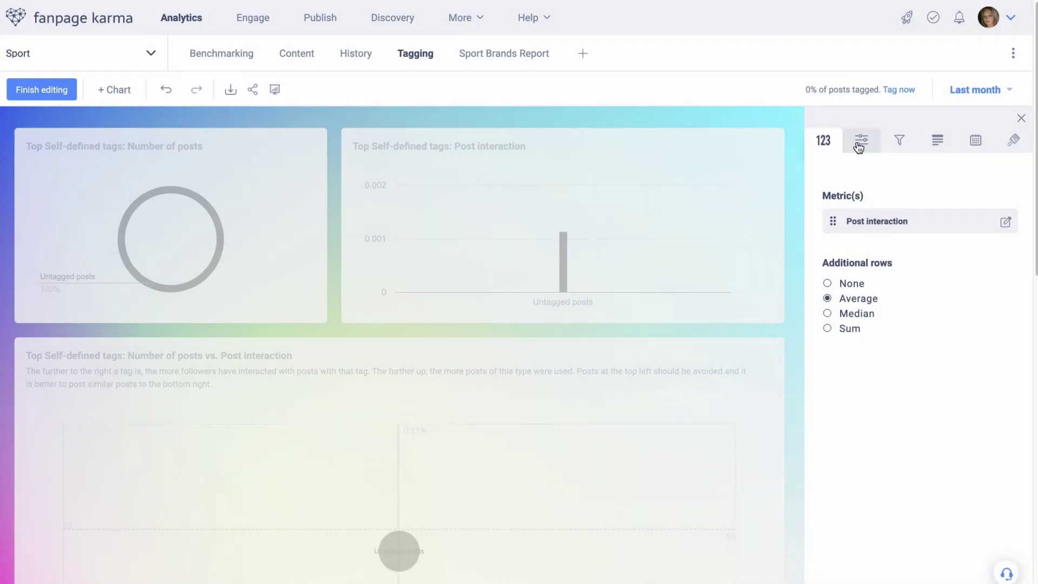
pyautogui.click(859, 146)
# Step: Analyse the chart by self-defined tags and create the tags sneaker and people
pyautogui.click(902, 342)
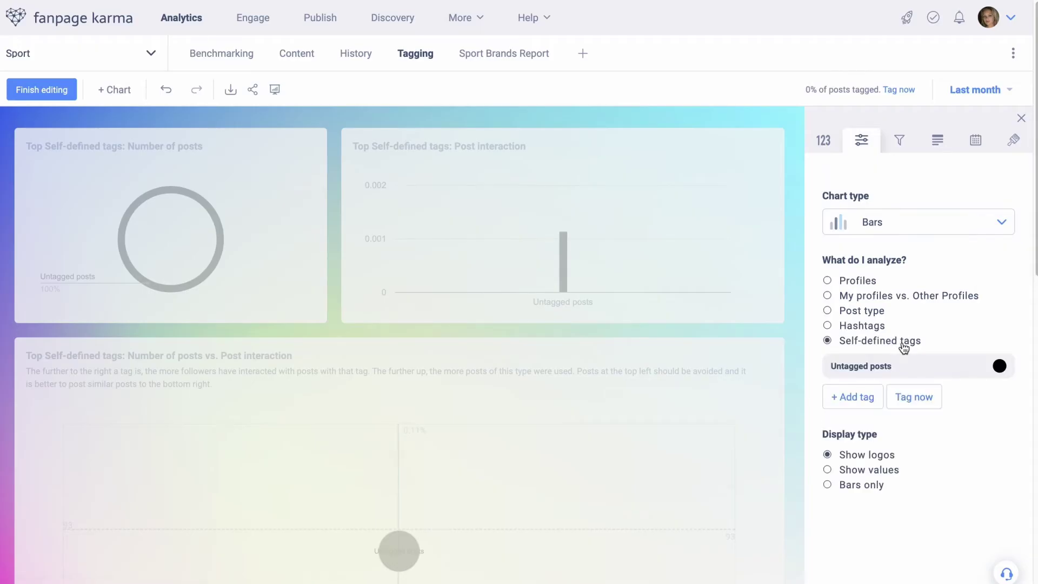
pyautogui.click(858, 407)
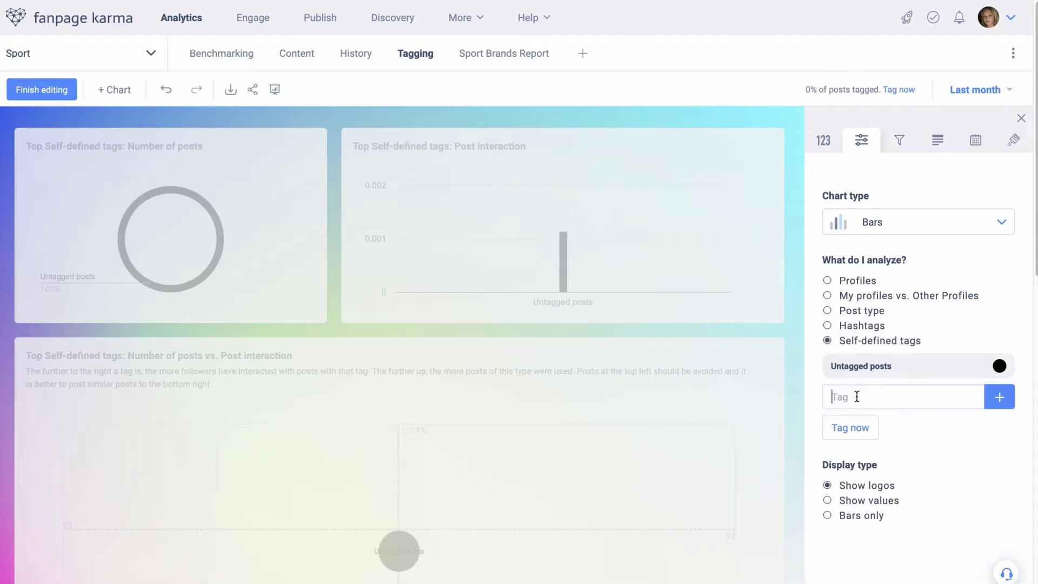
pyautogui.write('sneaker')
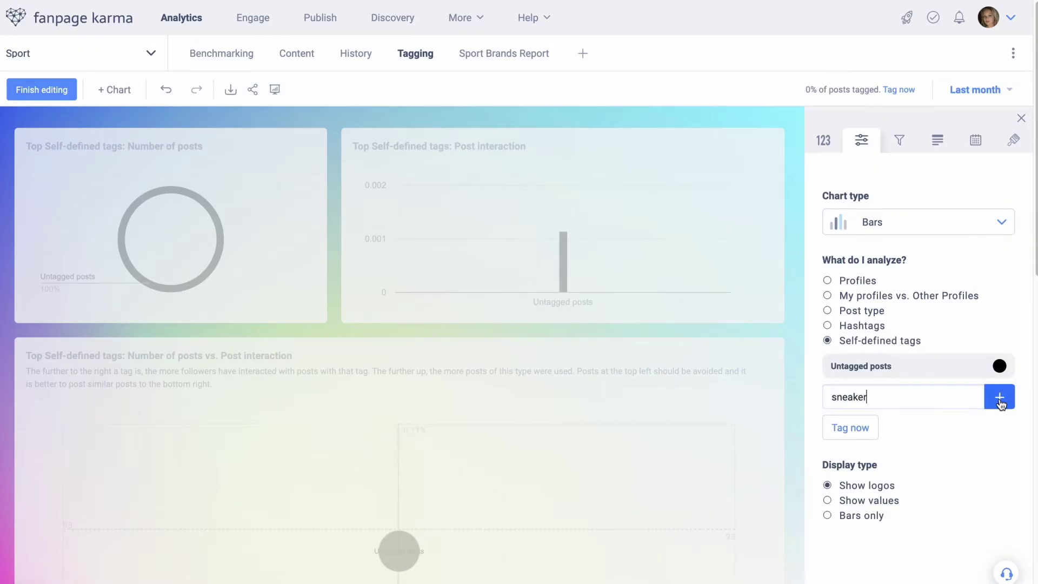
pyautogui.click(999, 397)
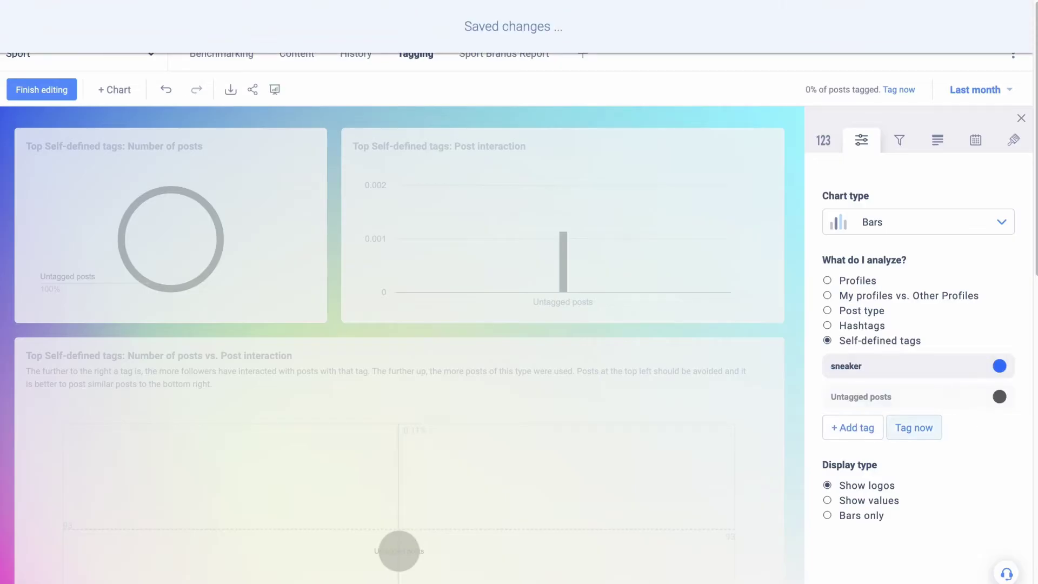
pyautogui.click(870, 429)
pyautogui.write('people')
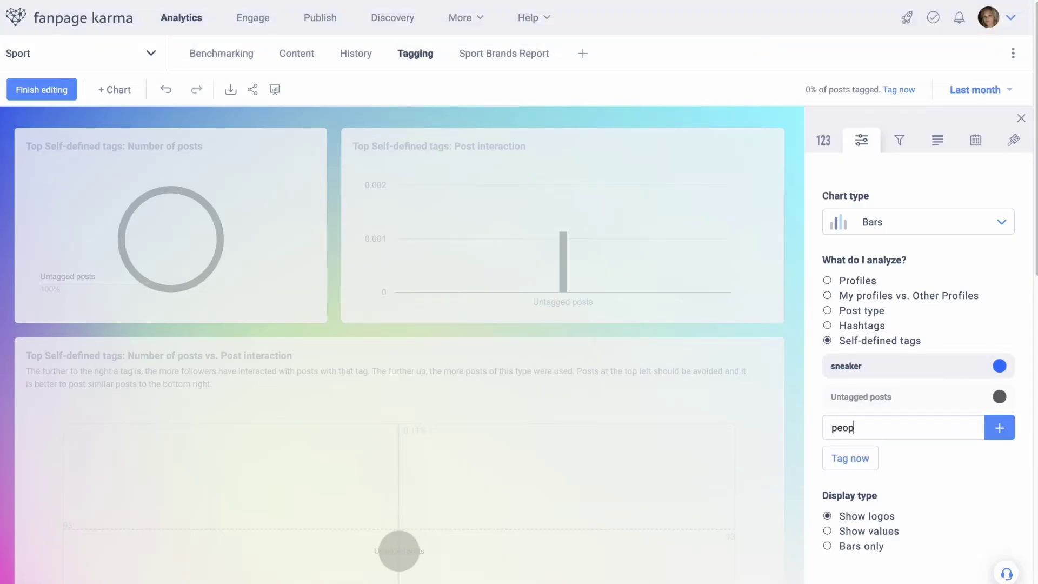
pyautogui.click(1000, 427)
# Step: Colour the people tag yellow and finish editing the Tagging report
pyautogui.click(978, 366)
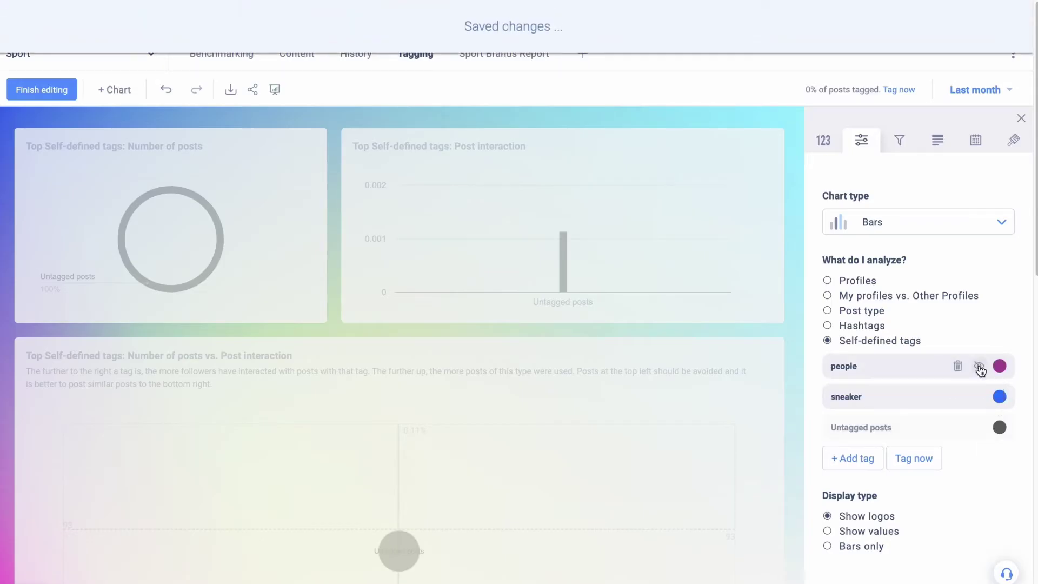
pyautogui.click(1012, 475)
pyautogui.moveTo(978, 404); pyautogui.dragTo(983, 383)
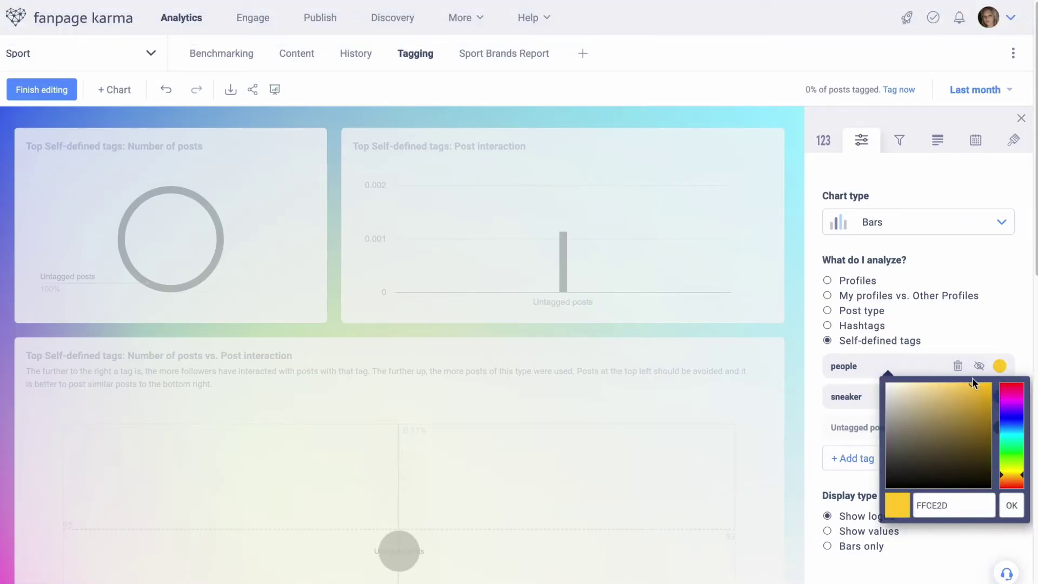
pyautogui.click(1012, 506)
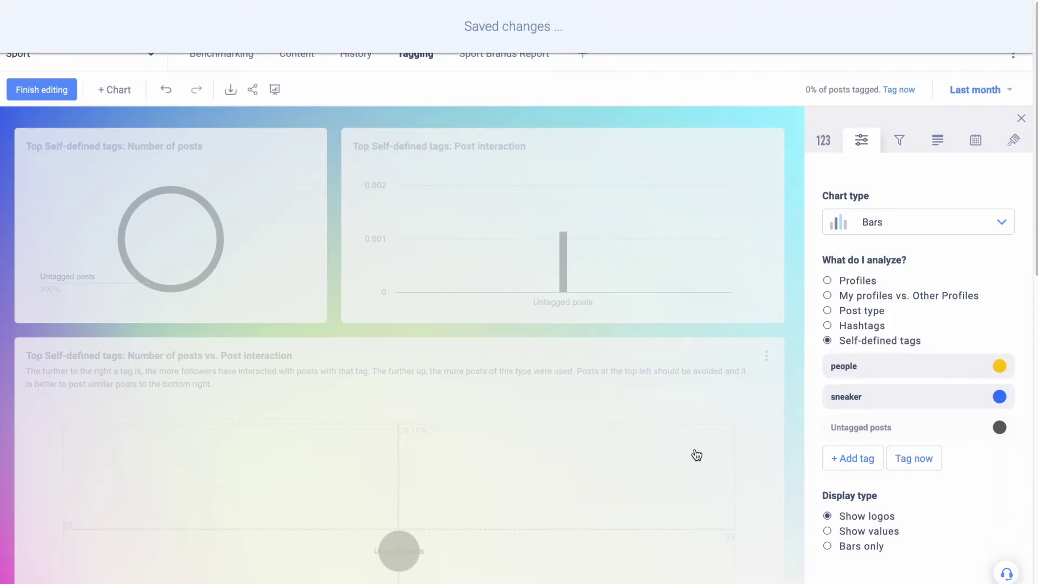
pyautogui.click(44, 95)
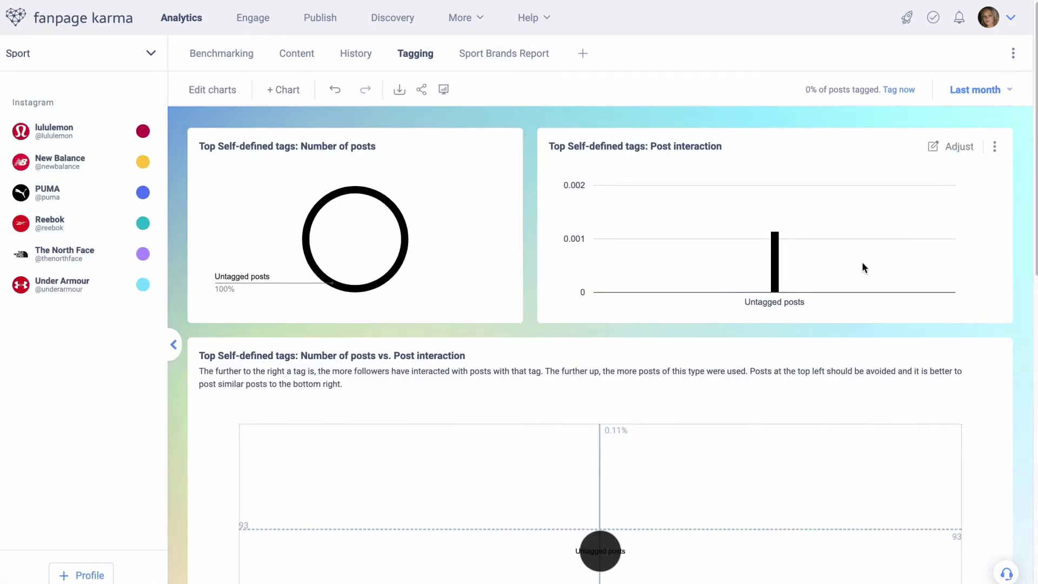
# Step: Tag the first page of brand posts as people or sneaker
pyautogui.click(899, 91)
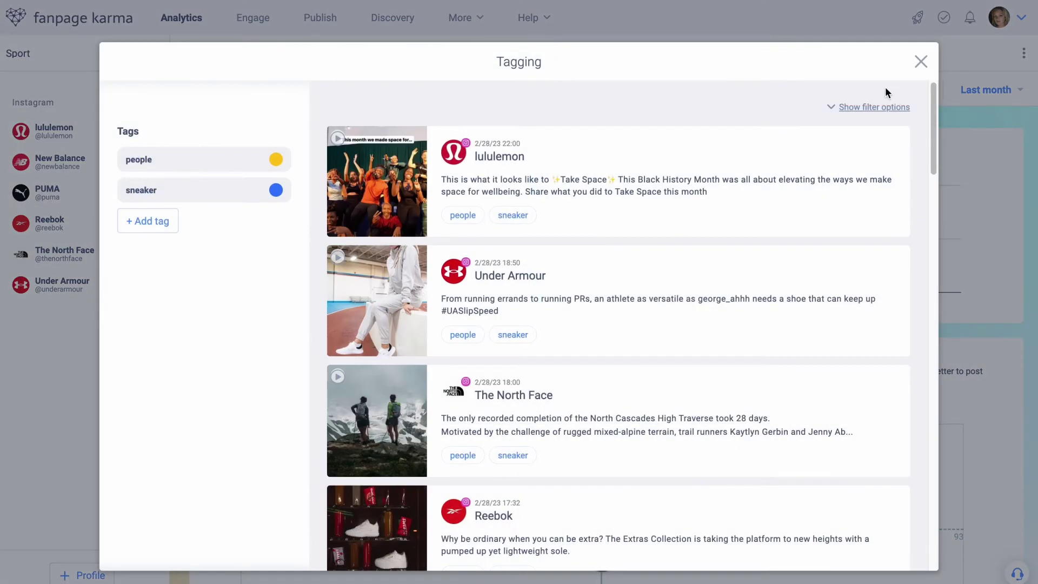
pyautogui.click(468, 217)
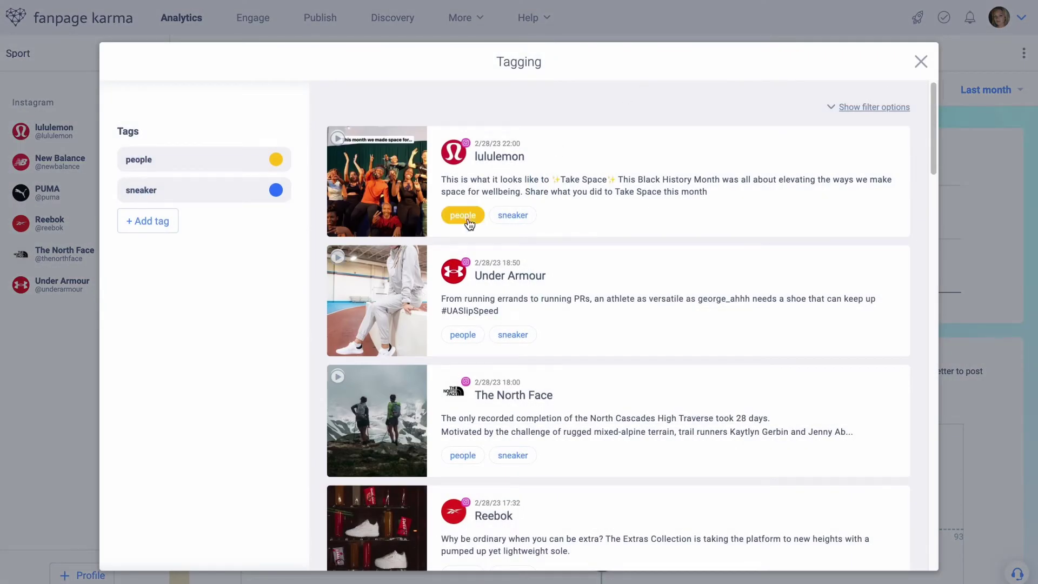
pyautogui.click(516, 339)
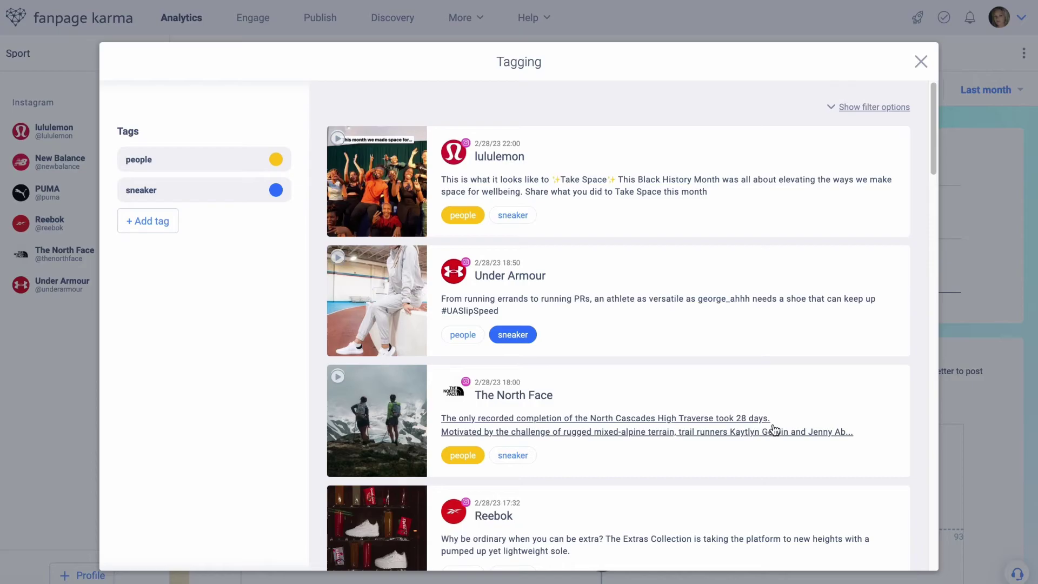
pyautogui.scroll(-5, 779, 426)
pyautogui.click(513, 176)
pyautogui.click(465, 295)
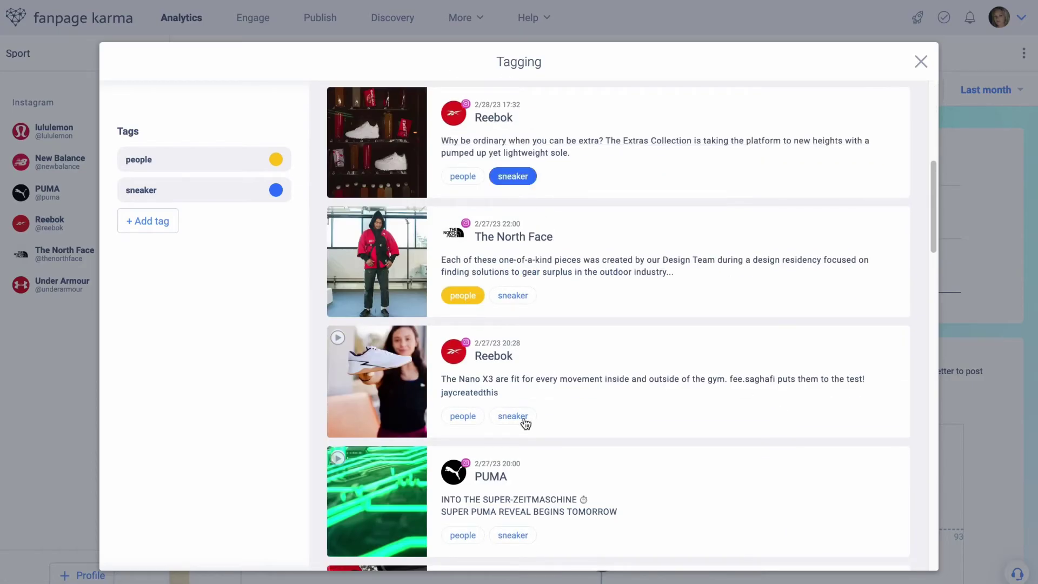
pyautogui.click(513, 417)
pyautogui.scroll(-2, 812, 341)
pyautogui.scroll(-2, 600, 390)
pyautogui.scroll(-2, 551, 328)
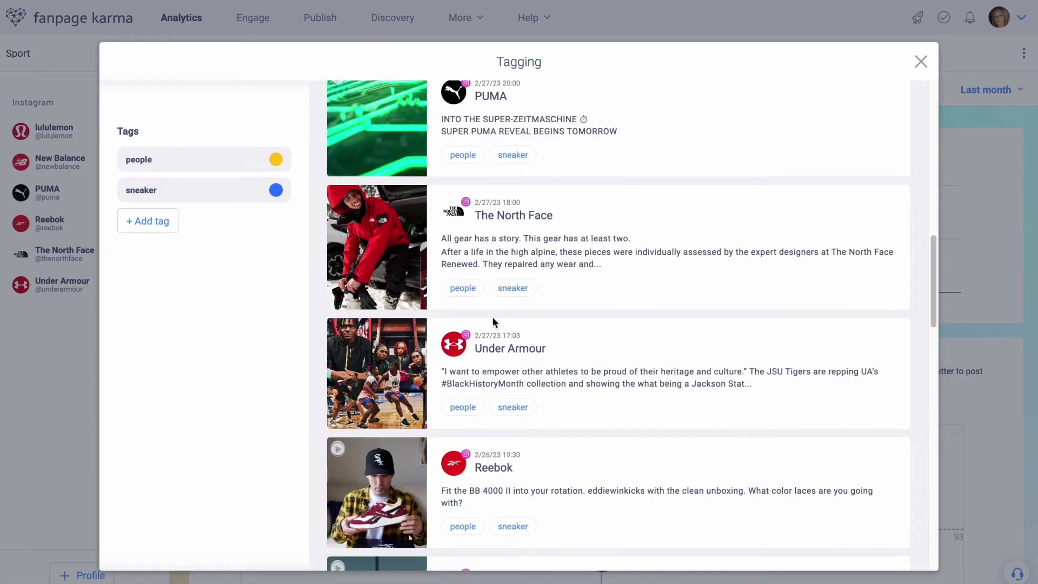
pyautogui.click(462, 407)
pyautogui.scroll(-3, 545, 318)
pyautogui.click(513, 306)
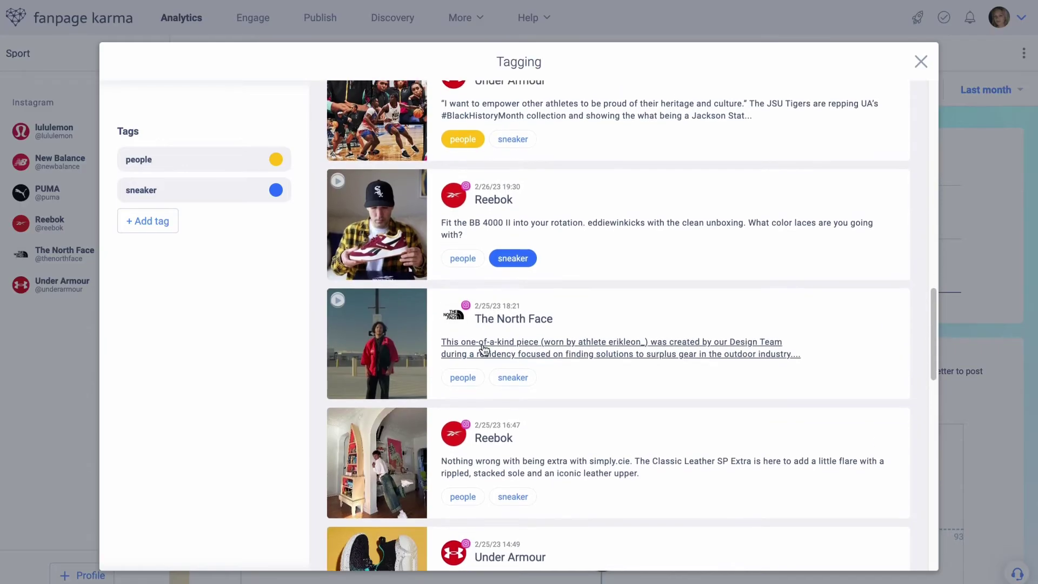
pyautogui.scroll(-5, 504, 370)
pyautogui.click(513, 266)
pyautogui.click(462, 386)
pyautogui.click(512, 441)
pyautogui.scroll(-4, 503, 437)
pyautogui.scroll(-3, 502, 437)
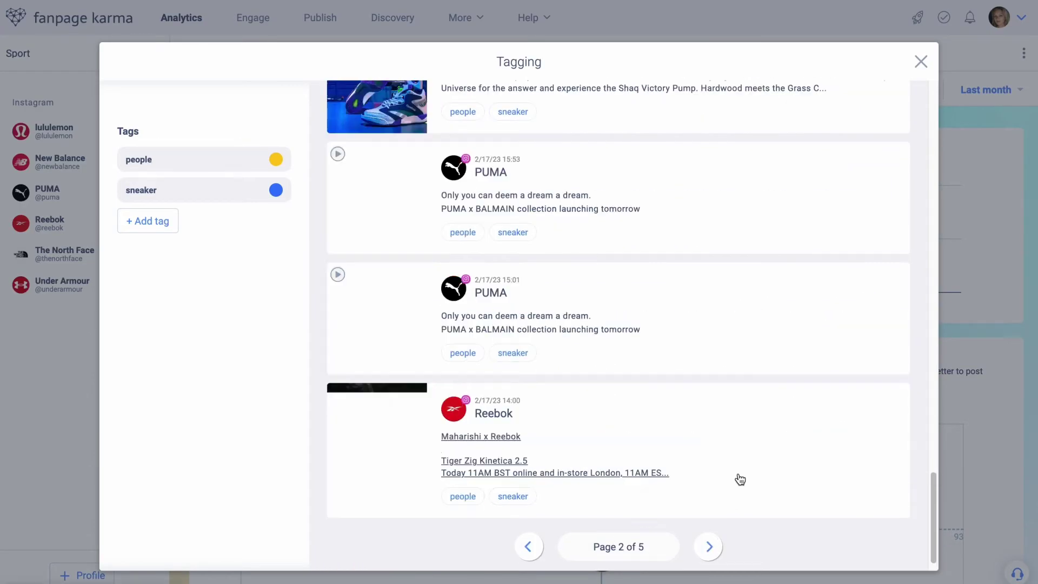
# Step: Tag the posts on the second page as people or sneaker
pyautogui.click(709, 547)
pyautogui.scroll(-3, 525, 252)
pyautogui.scroll(-4, 466, 234)
pyautogui.scroll(-4, 468, 249)
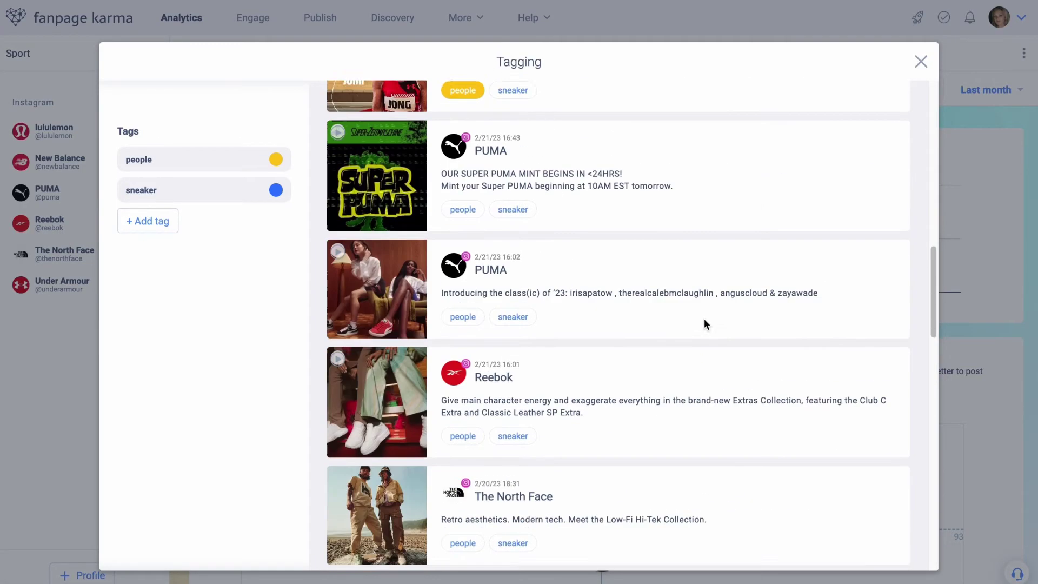
pyautogui.click(462, 316)
pyautogui.click(513, 317)
pyautogui.click(464, 436)
pyautogui.click(513, 436)
pyautogui.scroll(-5, 466, 211)
pyautogui.click(463, 442)
pyautogui.scroll(-3, 503, 365)
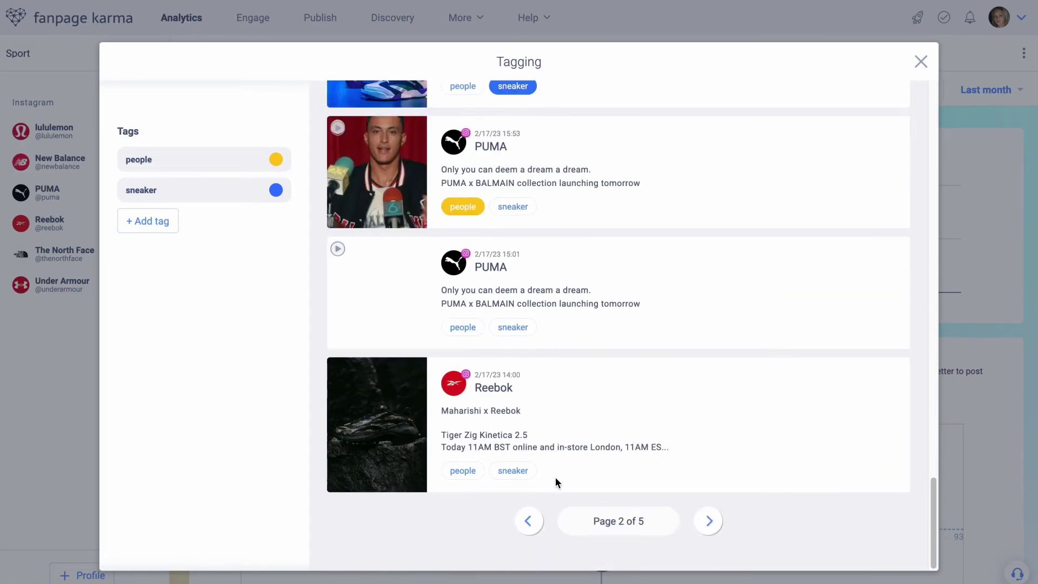
pyautogui.click(709, 522)
pyautogui.click(463, 288)
pyautogui.scroll(-3, 486, 324)
# Step: Page through the remaining posts to the last page and close the tagging dialog
pyautogui.click(464, 280)
pyautogui.scroll(-5, 504, 451)
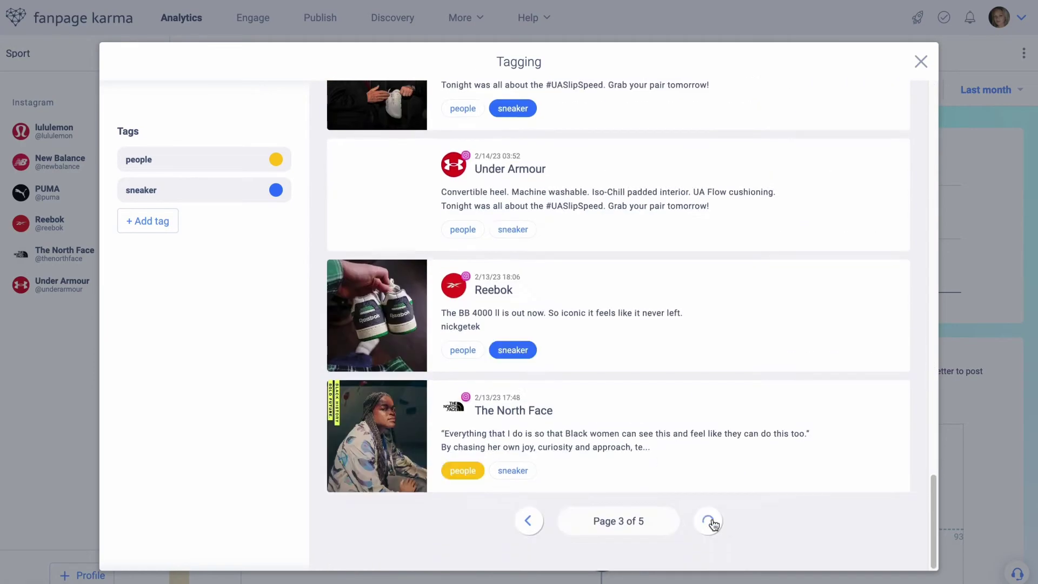
pyautogui.click(709, 522)
pyautogui.scroll(-4, 463, 389)
pyautogui.scroll(-4, 481, 302)
pyautogui.scroll(-5, 568, 406)
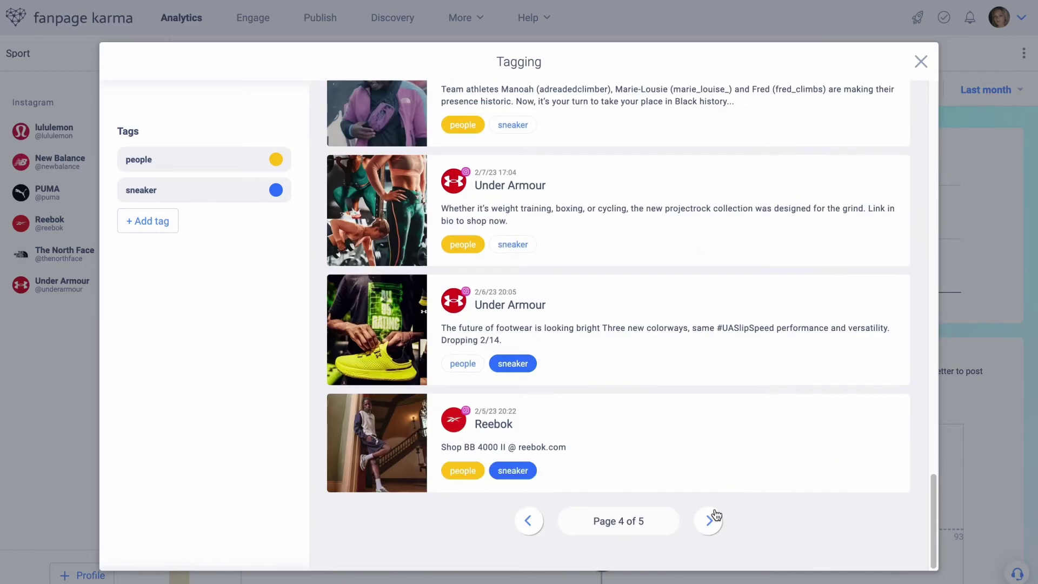
pyautogui.click(712, 519)
pyautogui.scroll(-3, 638, 431)
pyautogui.scroll(-5, 463, 268)
pyautogui.scroll(-5, 584, 406)
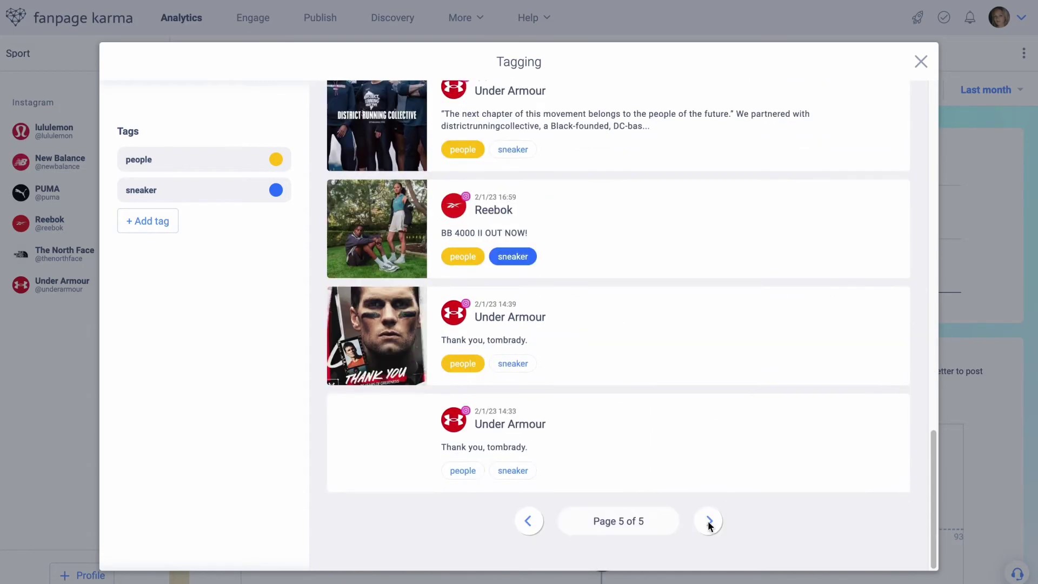
pyautogui.click(921, 63)
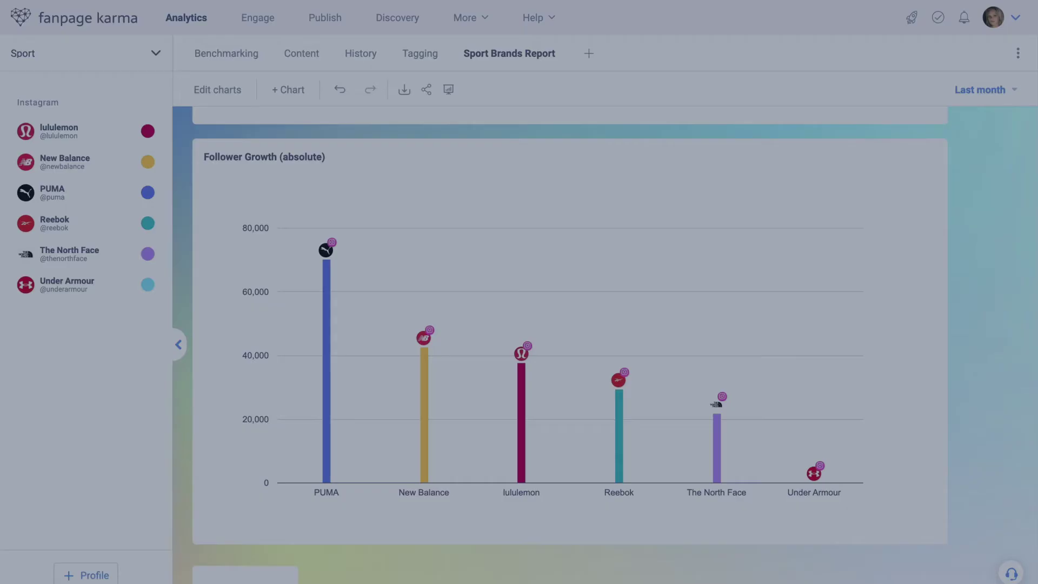
pyautogui.scroll(3, 1026, 302)
pyautogui.scroll(3, 1027, 302)
pyautogui.scroll(3, 1027, 302)
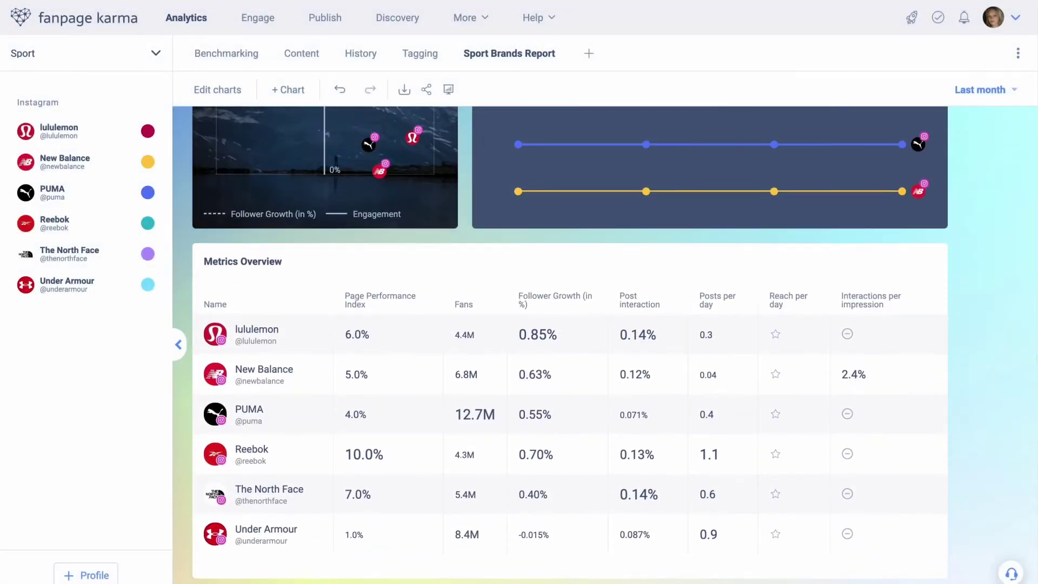
pyautogui.scroll(3, 1026, 302)
pyautogui.scroll(2, 1027, 302)
pyautogui.scroll(2, 1018, 268)
pyautogui.scroll(2, 1012, 225)
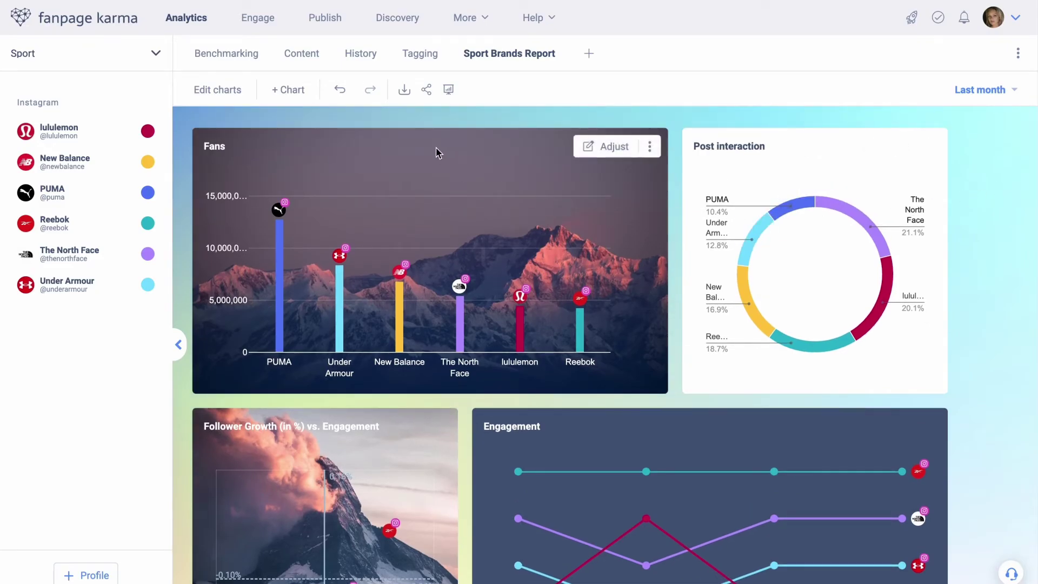
# Step: Subscribe to the Sport Brands Report monthly by mail as PowerPoint, then enter presentation mode
pyautogui.click(405, 91)
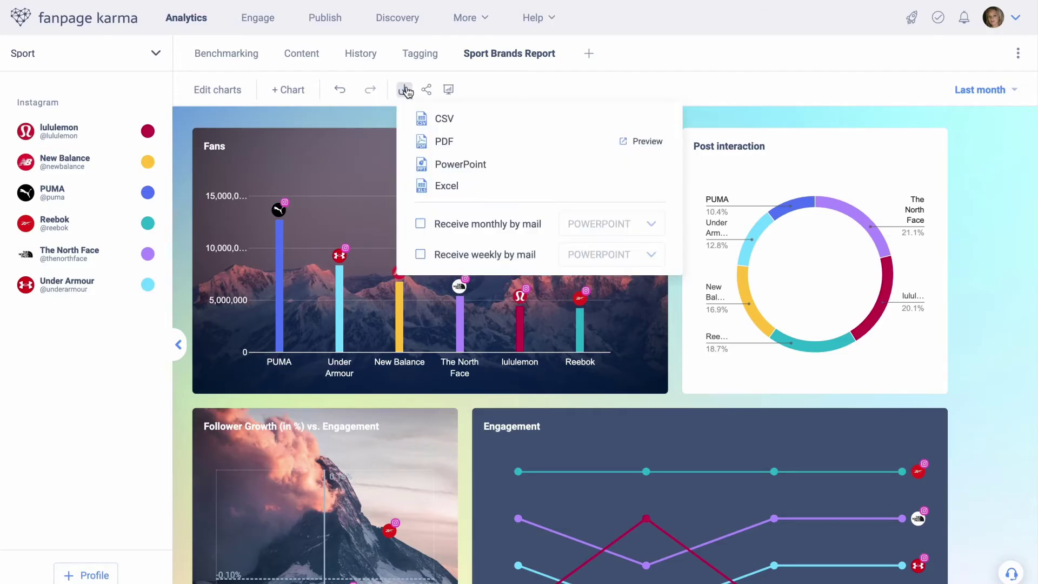
pyautogui.click(477, 229)
pyautogui.click(577, 227)
pyautogui.click(568, 181)
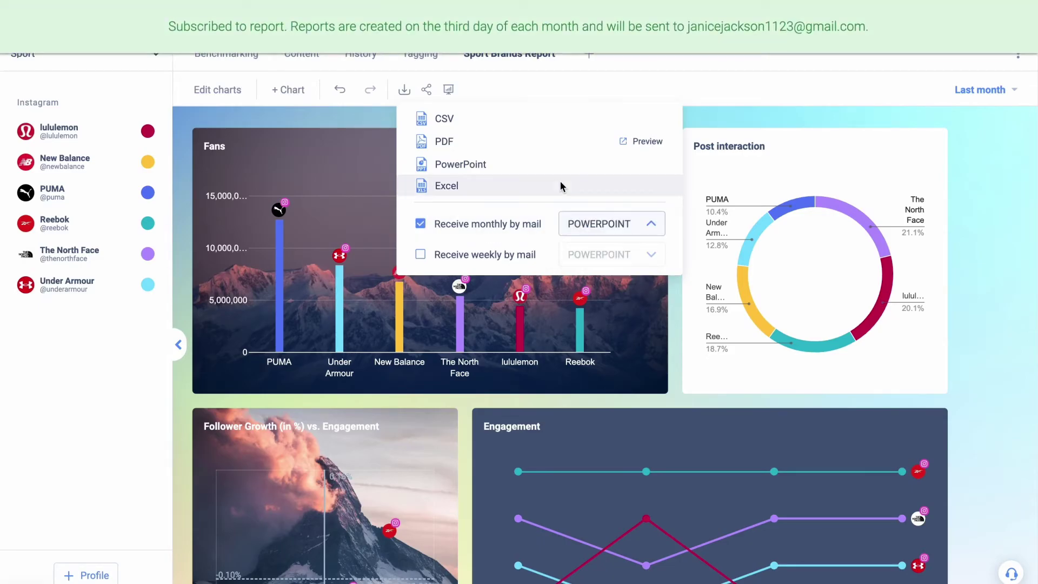
pyautogui.click(375, 117)
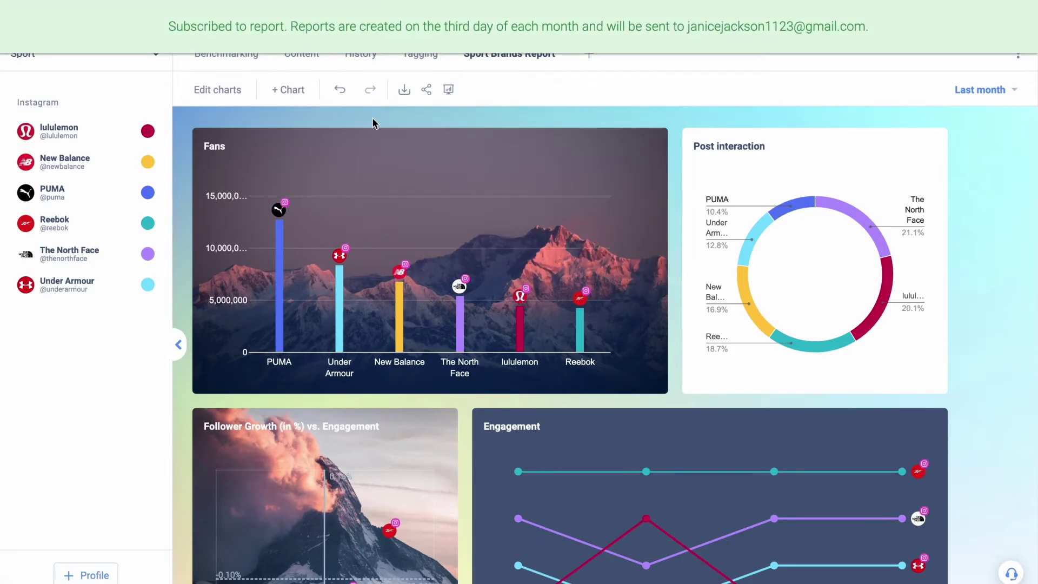
pyautogui.click(451, 92)
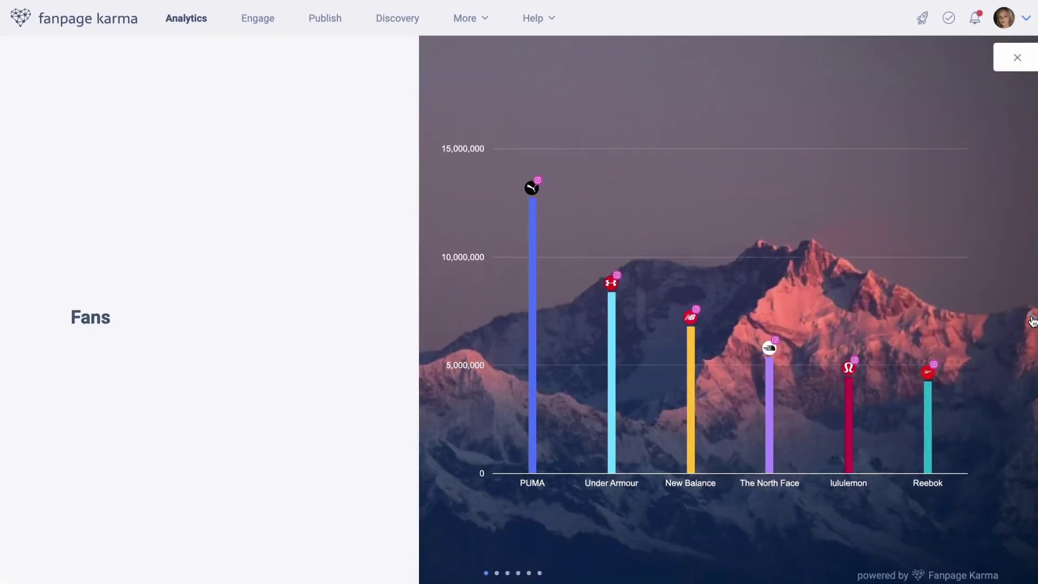
# Step: Page through the presentation slides to Metrics Overview, then exit the presentation
pyautogui.click(1033, 322)
pyautogui.click(1034, 321)
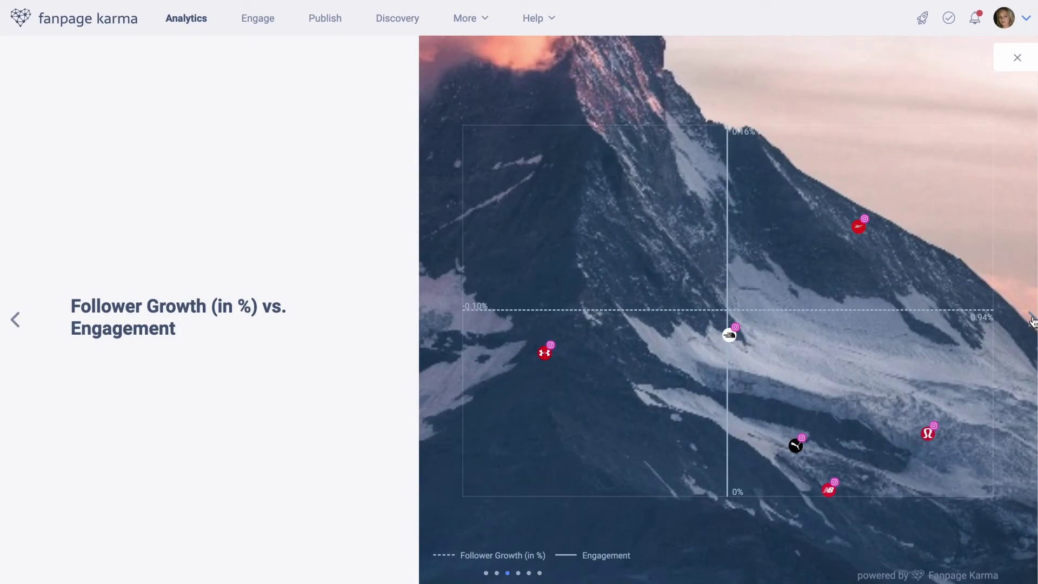
pyautogui.click(1033, 322)
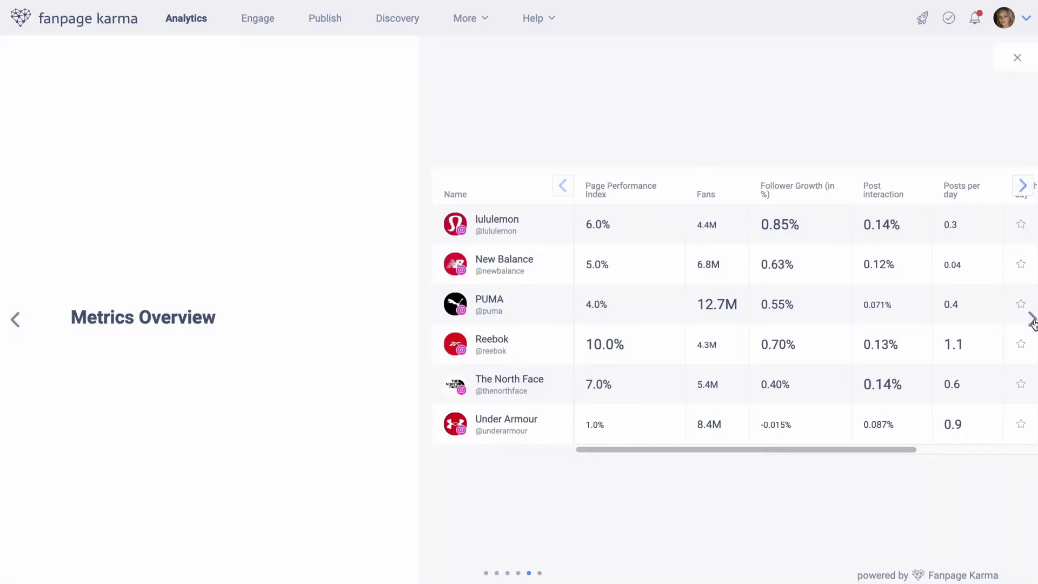
pyautogui.click(1017, 58)
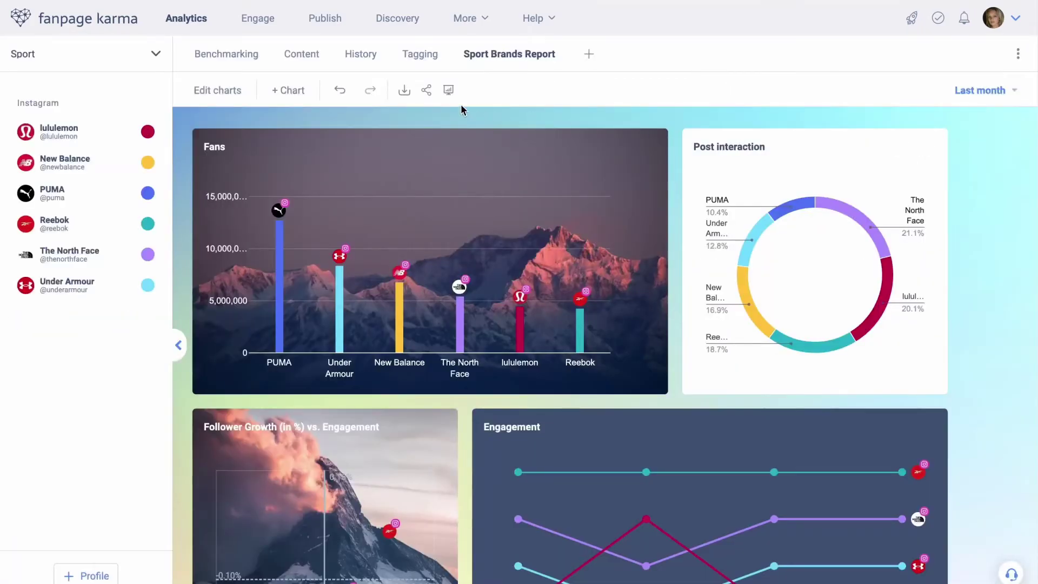
# Step: Create a report snapshot visible to anyone with the link and password
pyautogui.click(426, 91)
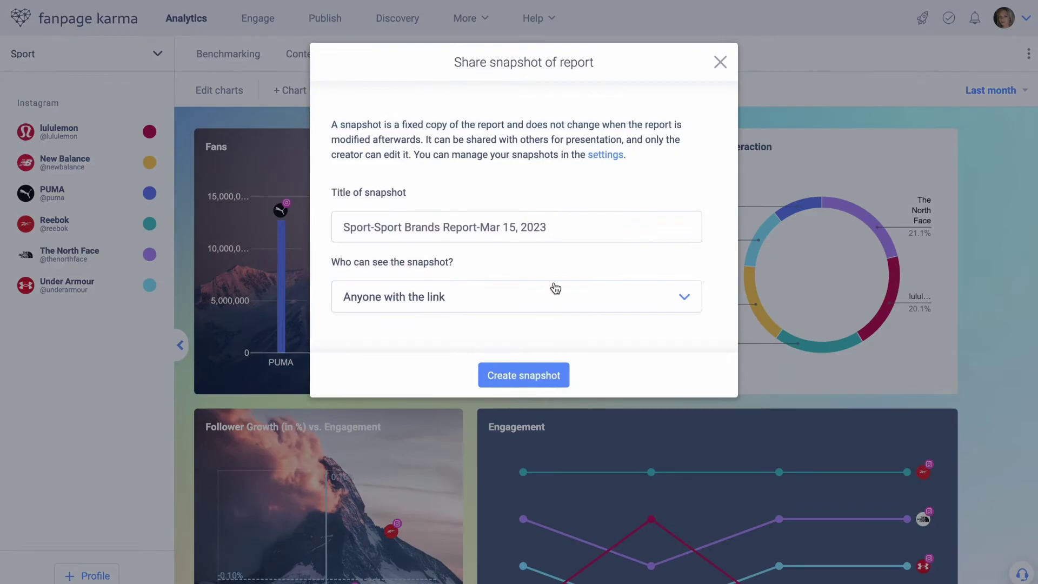
pyautogui.click(553, 295)
pyautogui.click(557, 316)
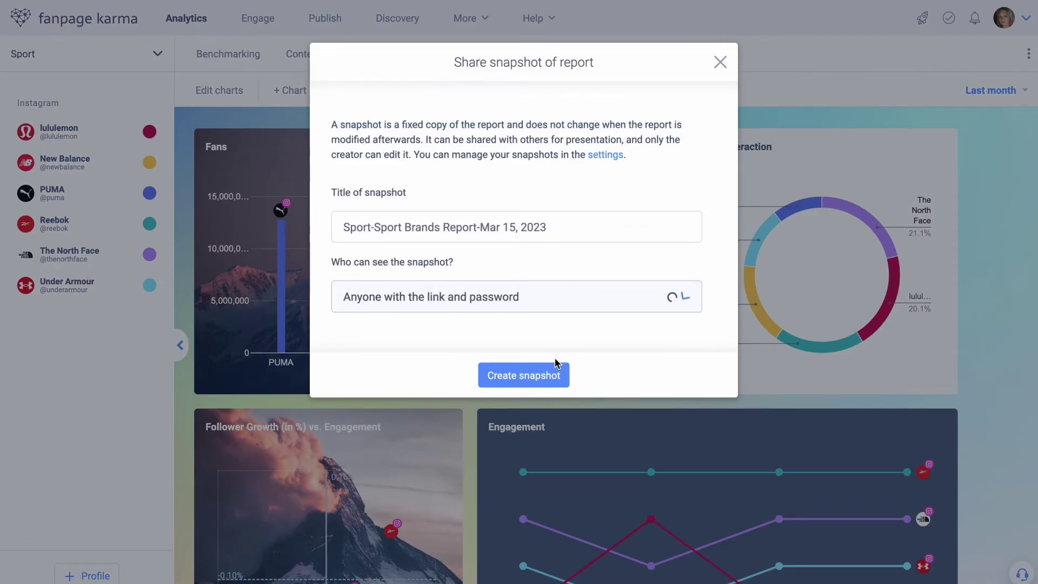
pyautogui.click(536, 446)
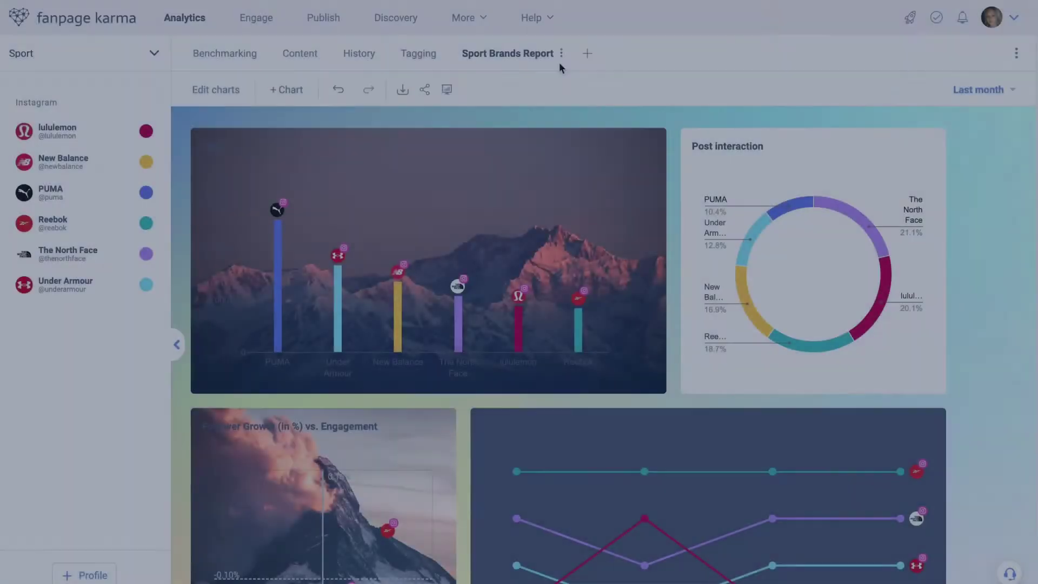
# Step: Save the Sport Brands Report as the 'my report' template and add a report from it
pyautogui.click(561, 54)
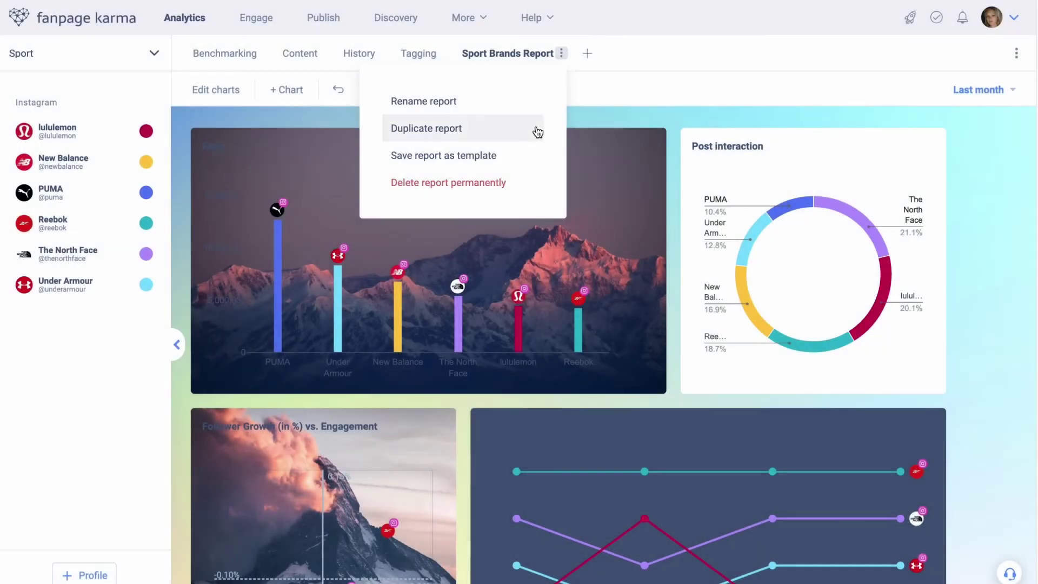
pyautogui.click(494, 155)
pyautogui.write('my report')
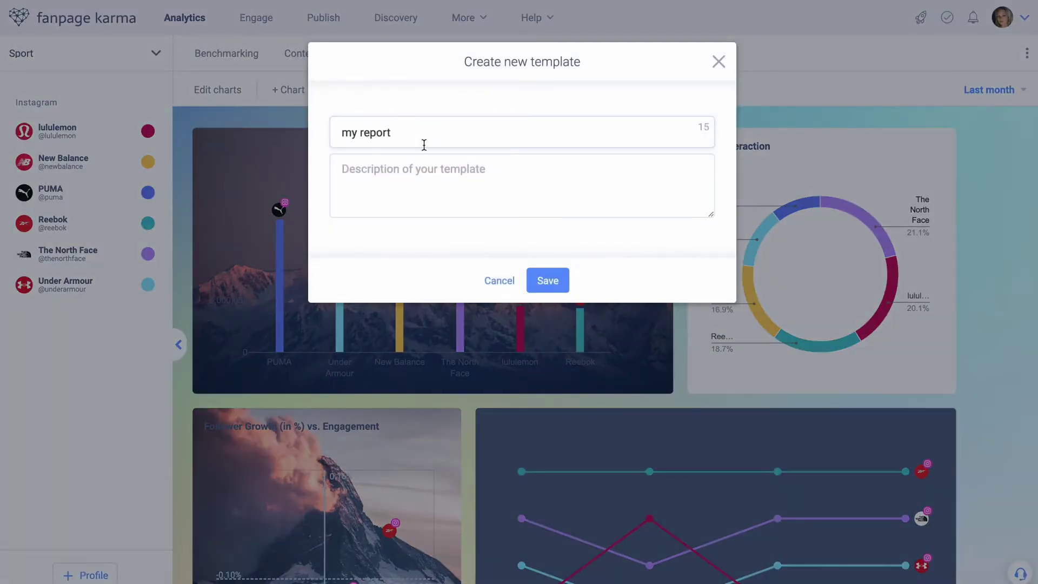
pyautogui.press('Tab')
pyautogui.write('cool report with fan')
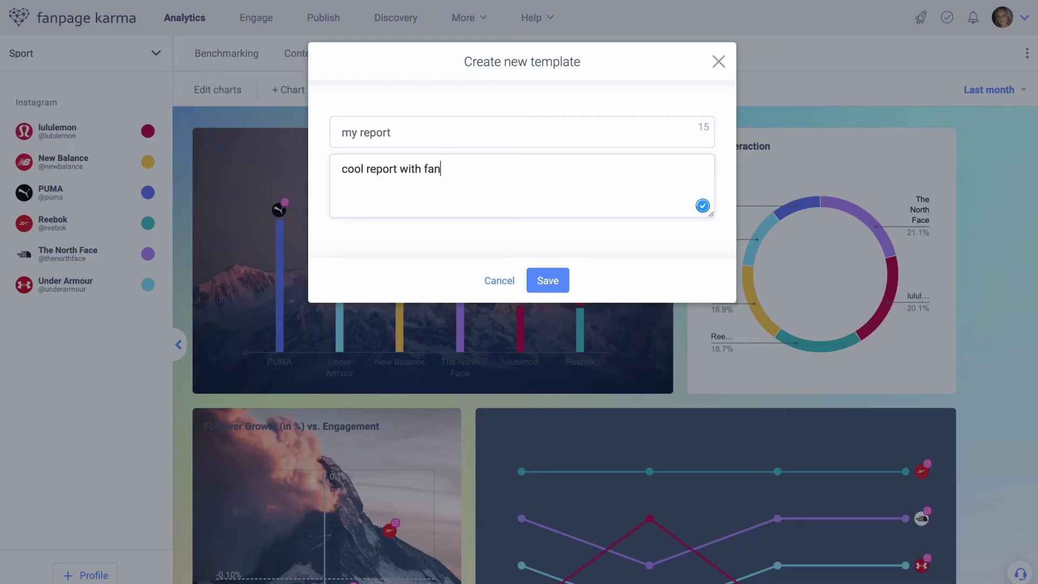
pyautogui.write('cy pictures')
pyautogui.click(549, 280)
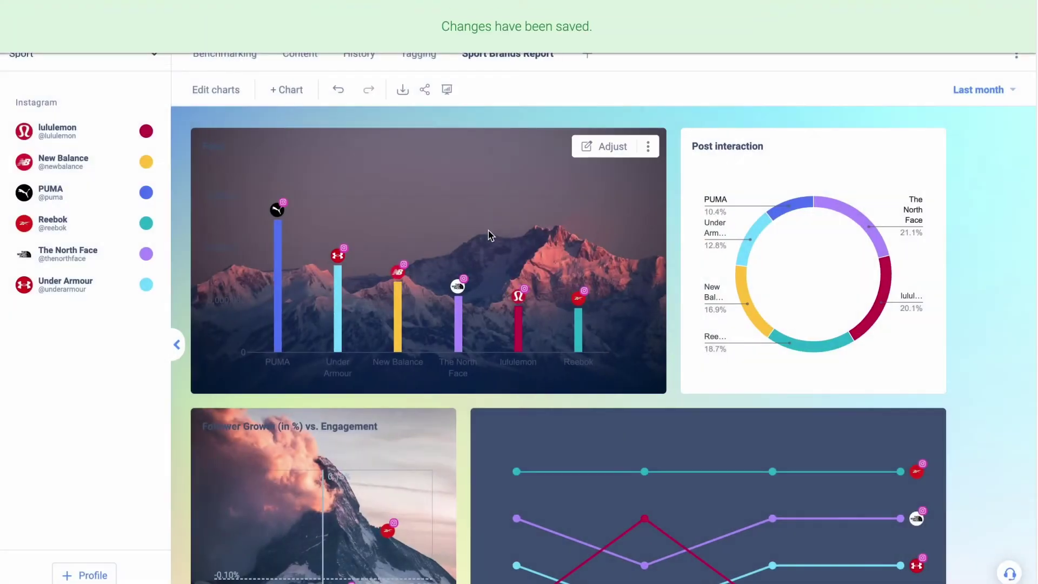
pyautogui.click(586, 55)
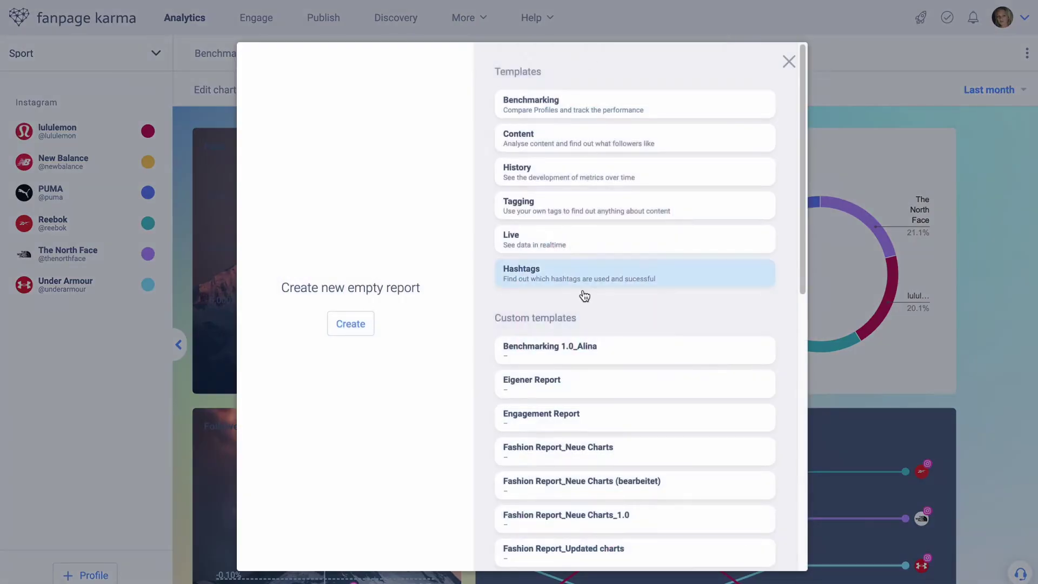
pyautogui.scroll(-5, 617, 405)
pyautogui.click(647, 454)
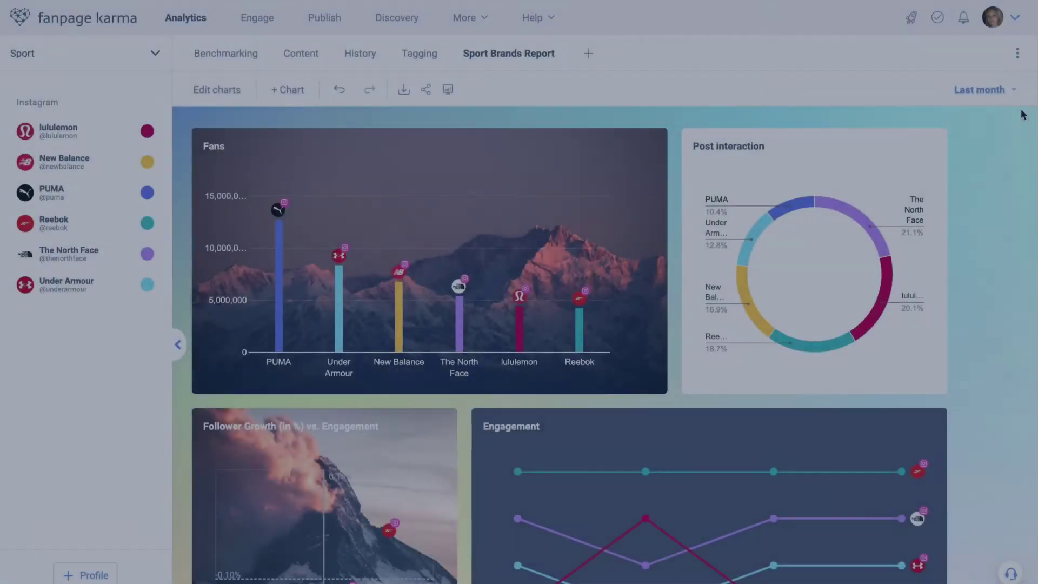
# Step: Rename the dashboard from Sport to 'Sport Brands'
pyautogui.click(1022, 53)
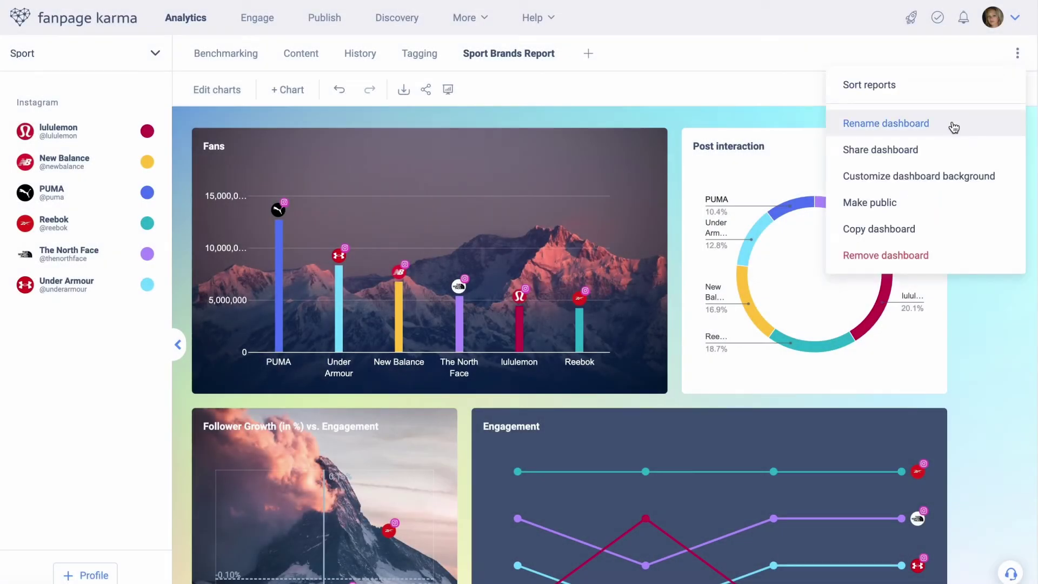
pyautogui.click(896, 124)
pyautogui.click(577, 122)
pyautogui.write('Brands')
pyautogui.press('Return')
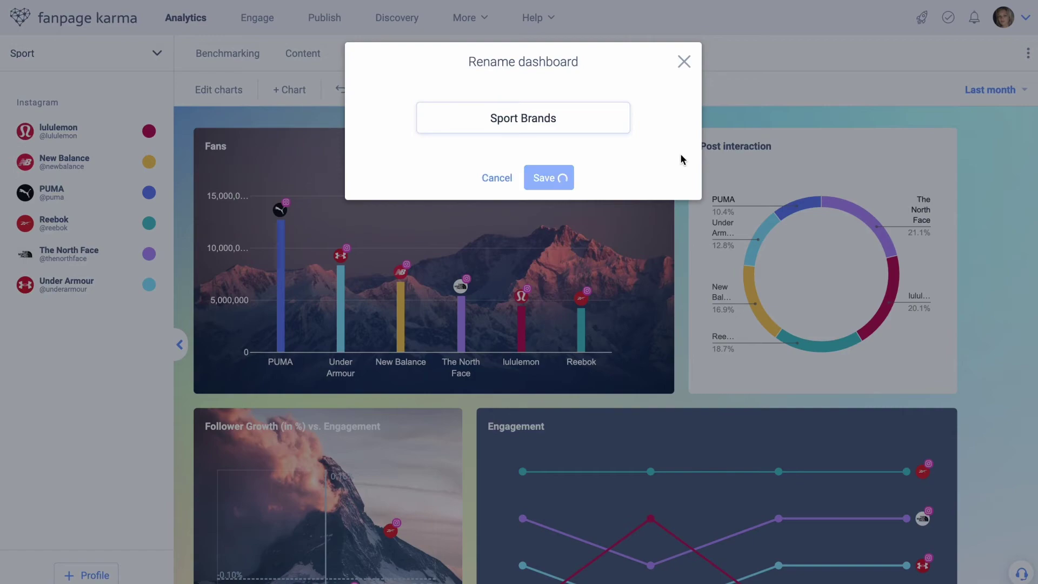
# Step: Share the dashboard with one team member
pyautogui.click(1017, 53)
pyautogui.click(914, 152)
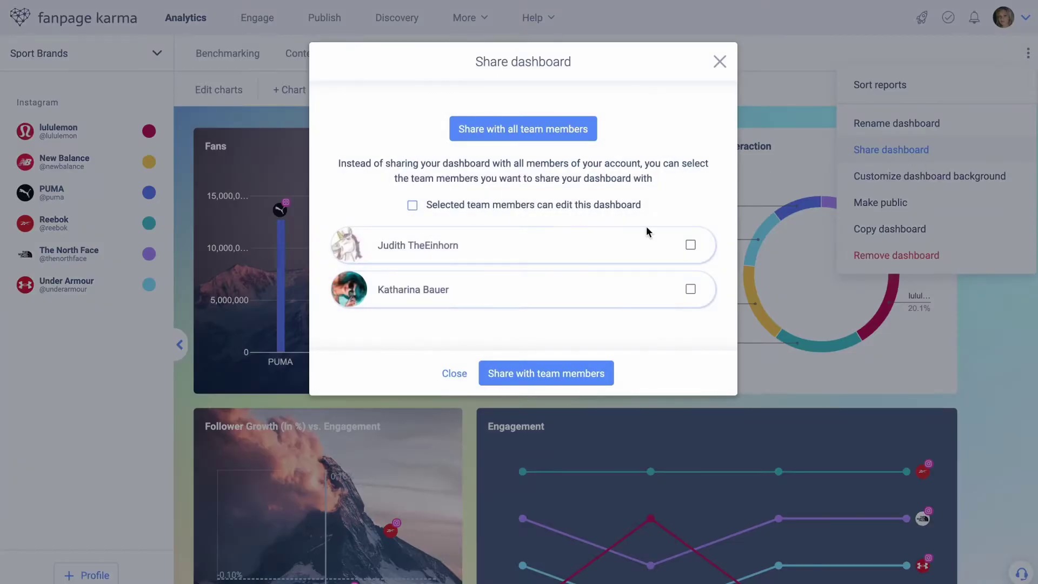
pyautogui.click(690, 246)
pyautogui.click(566, 379)
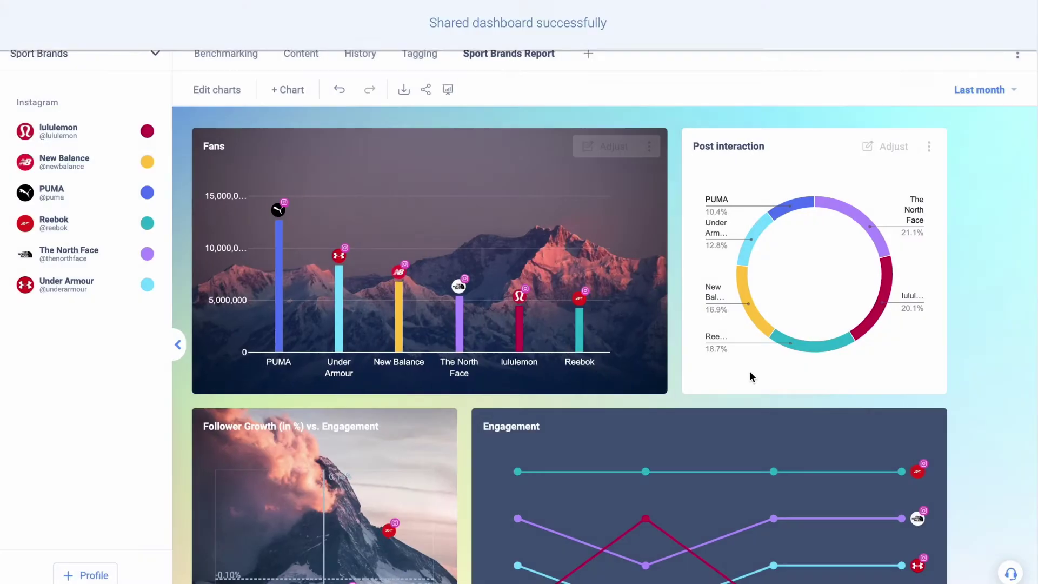
# Step: Set the dashboard background to a dark colour
pyautogui.click(1017, 53)
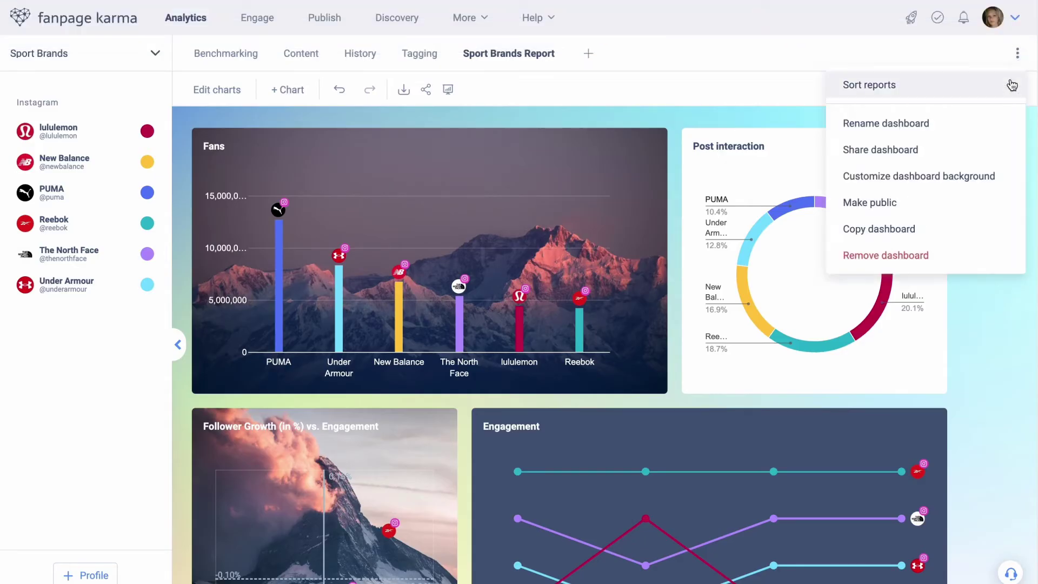
pyautogui.click(985, 172)
pyautogui.click(898, 160)
pyautogui.doubleClick(939, 299)
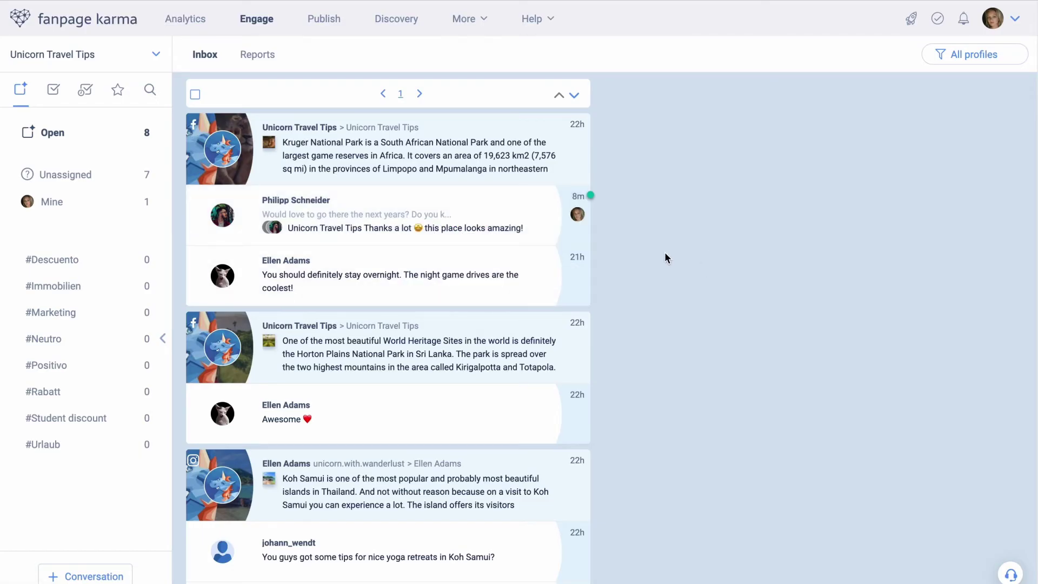
pyautogui.click(537, 242)
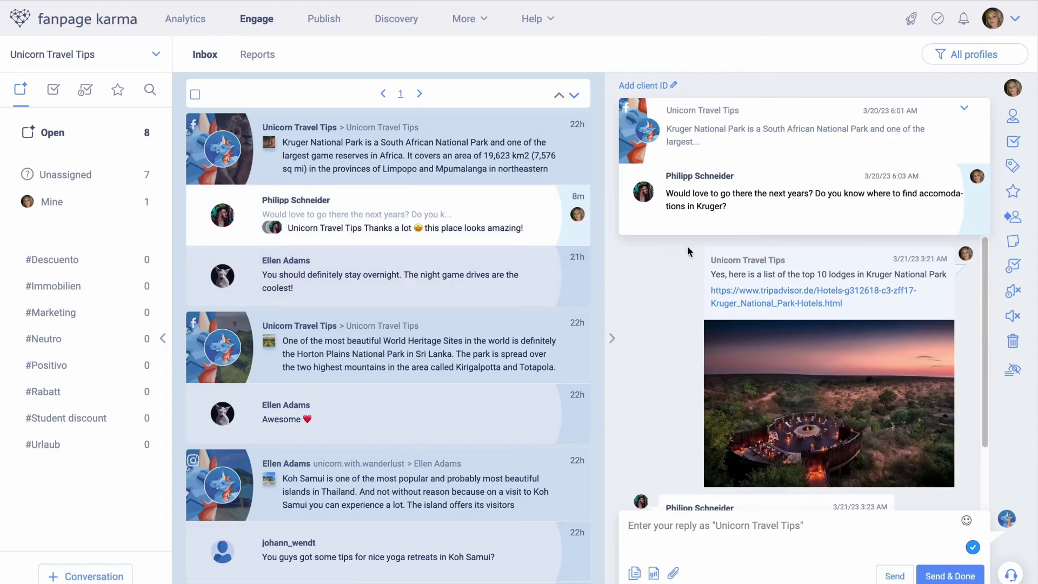
pyautogui.click(812, 526)
pyautogui.write('You')
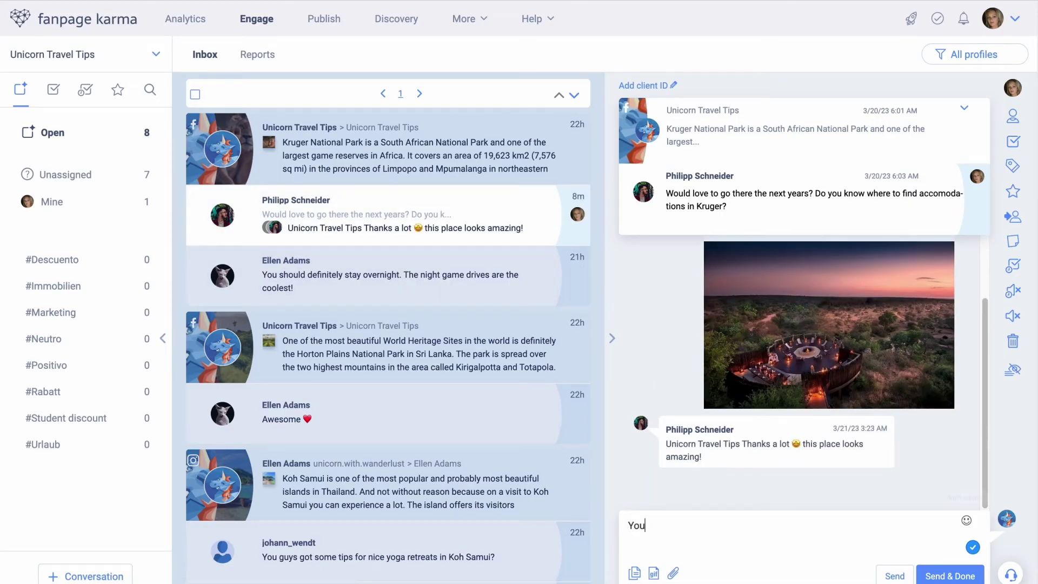
pyautogui.write(' are welcome!')
pyautogui.click(966, 520)
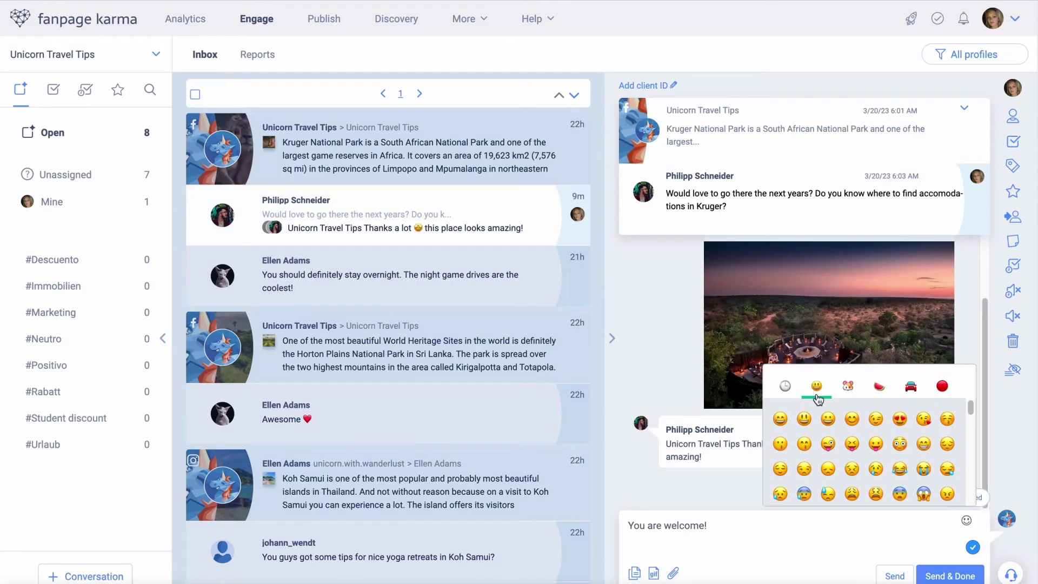
pyautogui.click(880, 424)
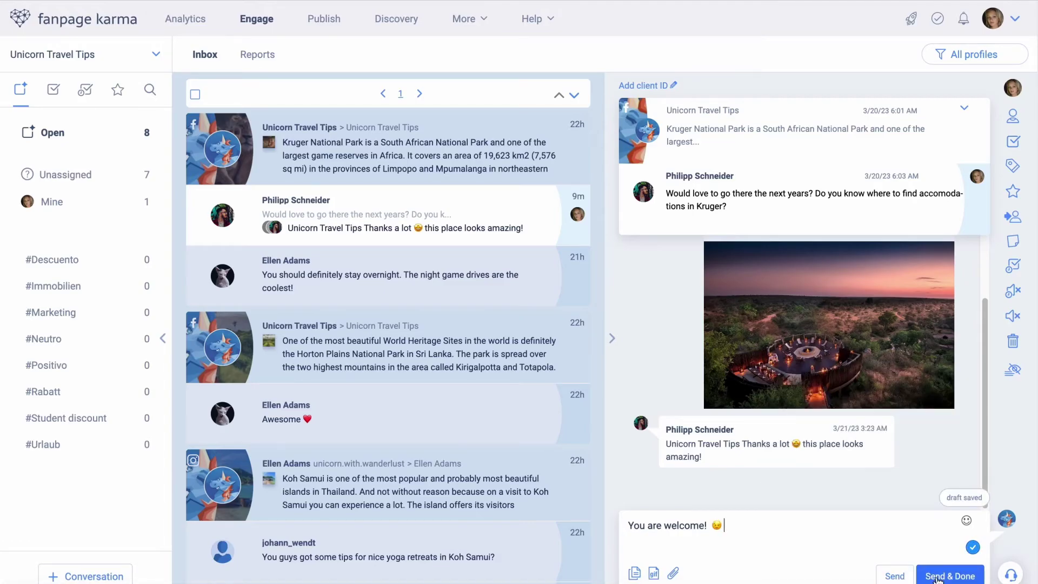
pyautogui.click(938, 577)
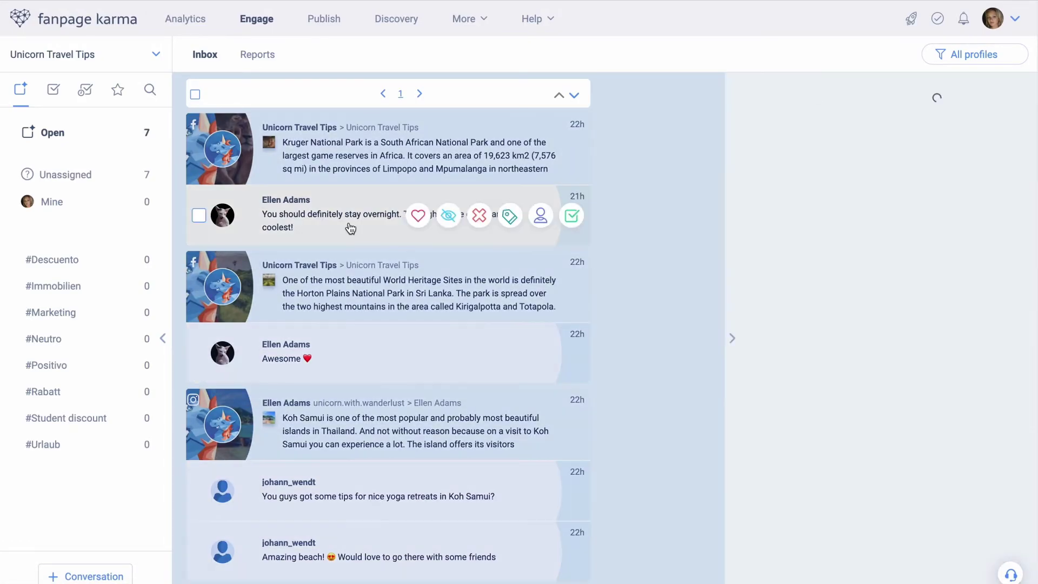
pyautogui.click(635, 571)
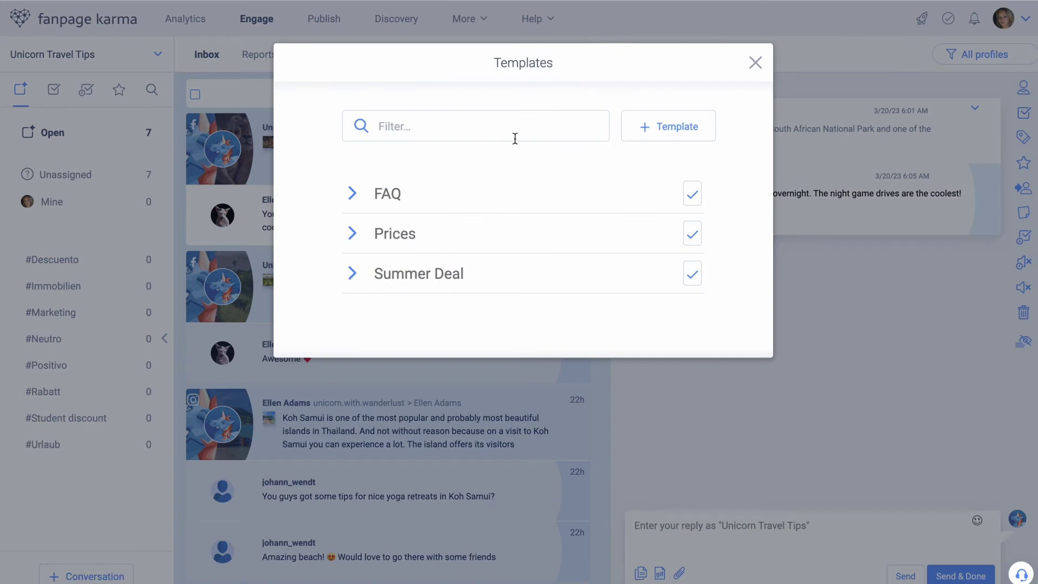
# Step: Draft a 'Top 10 Lodges' reply template, discard it, and close the conversation panel
pyautogui.click(654, 132)
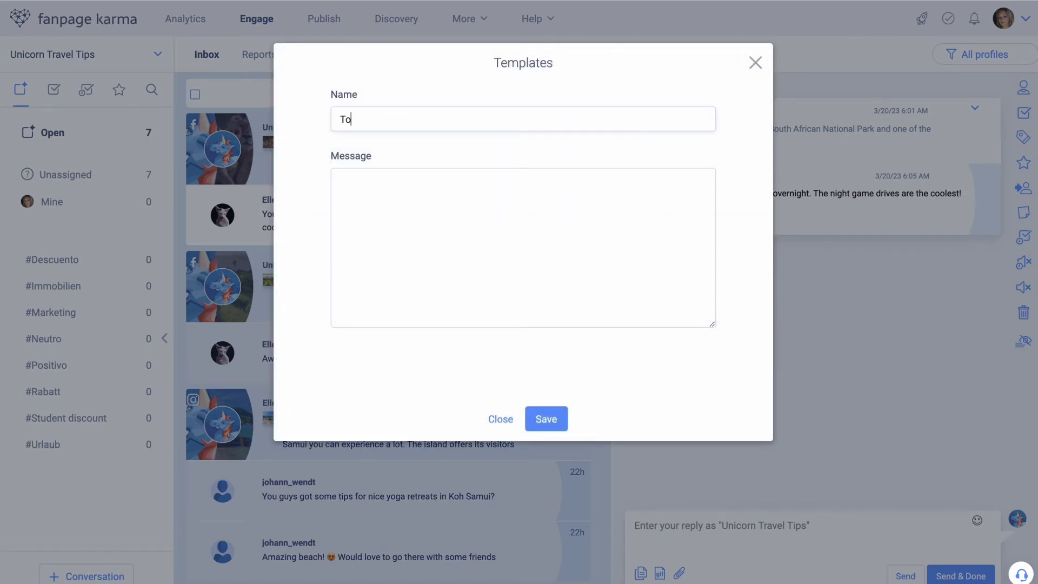
pyautogui.write('Lodges')
pyautogui.click(755, 62)
pyautogui.click(328, 241)
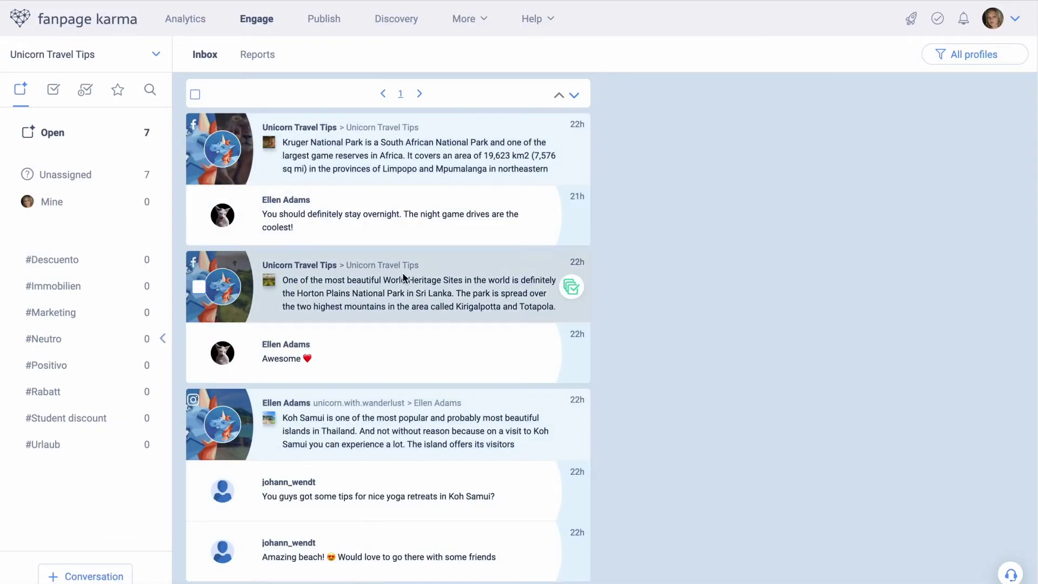
pyautogui.moveTo(389, 214)
pyautogui.click(509, 215)
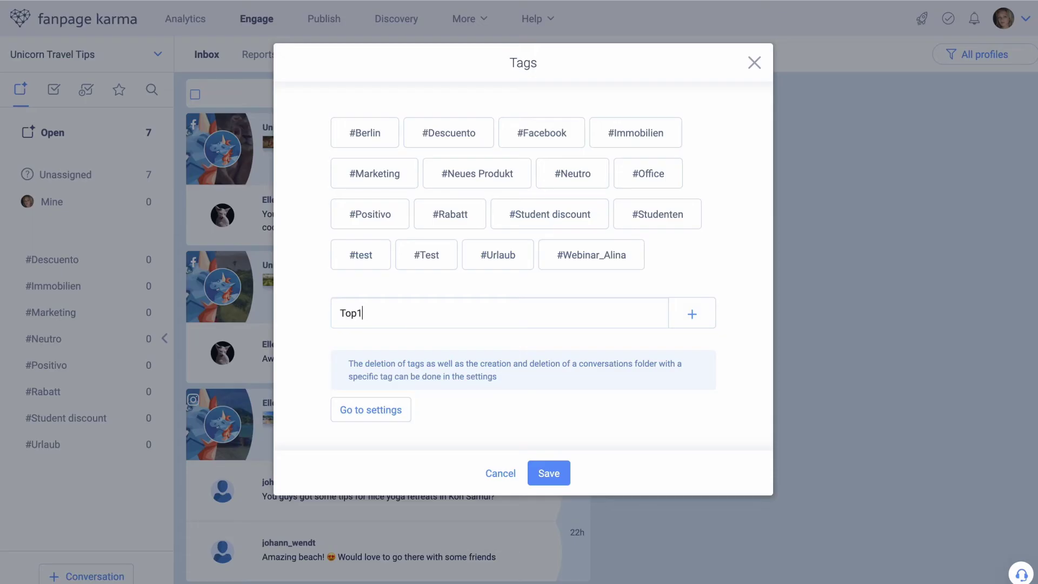
pyautogui.click(690, 313)
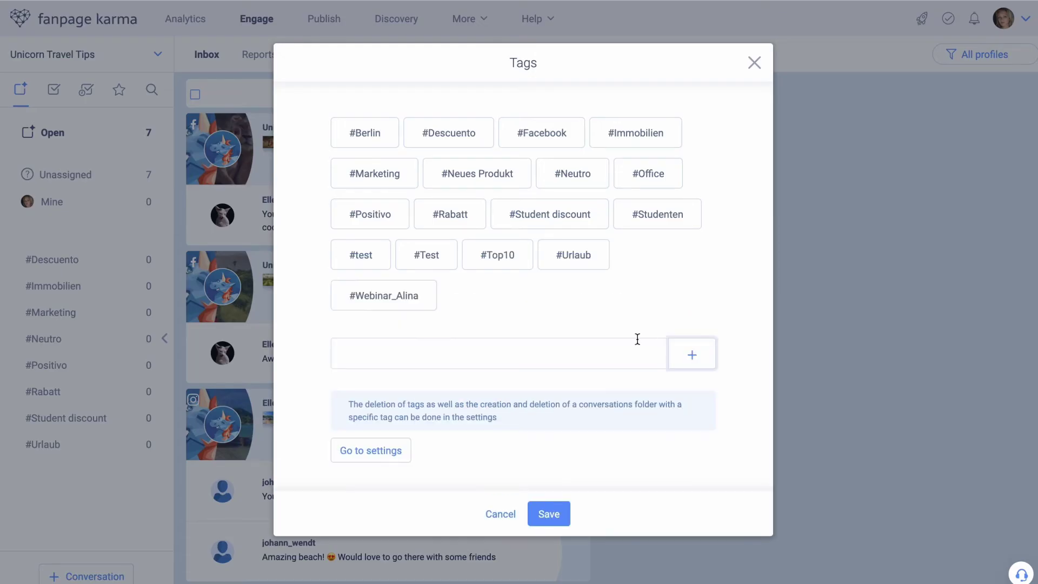
pyautogui.click(518, 266)
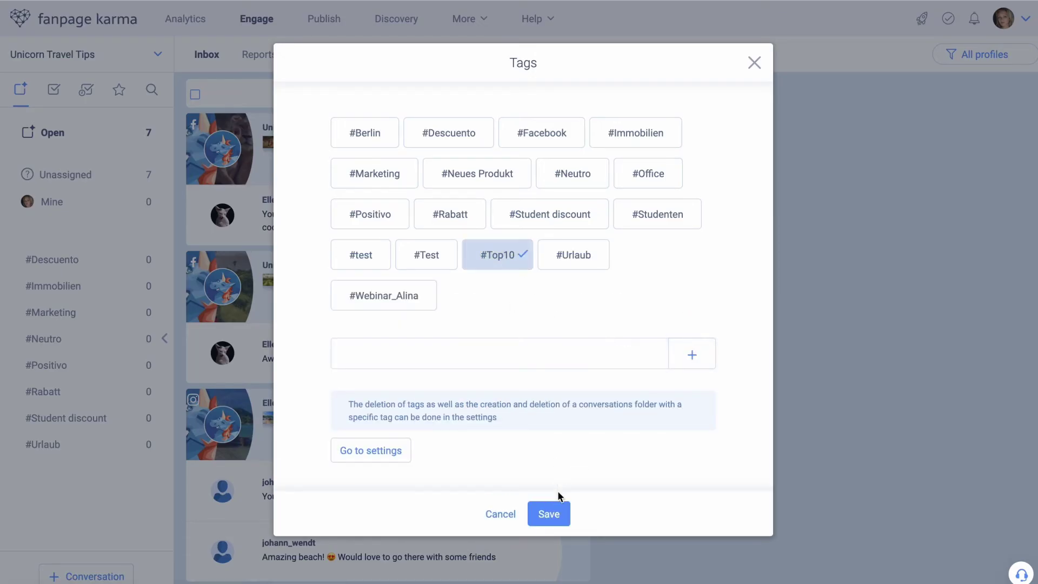
pyautogui.click(555, 514)
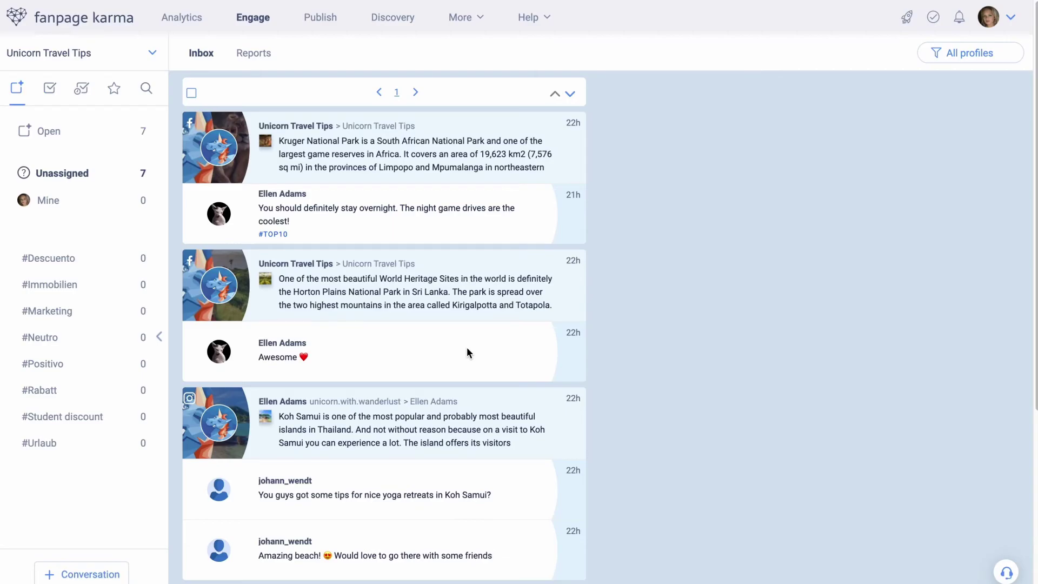
pyautogui.moveTo(365, 351)
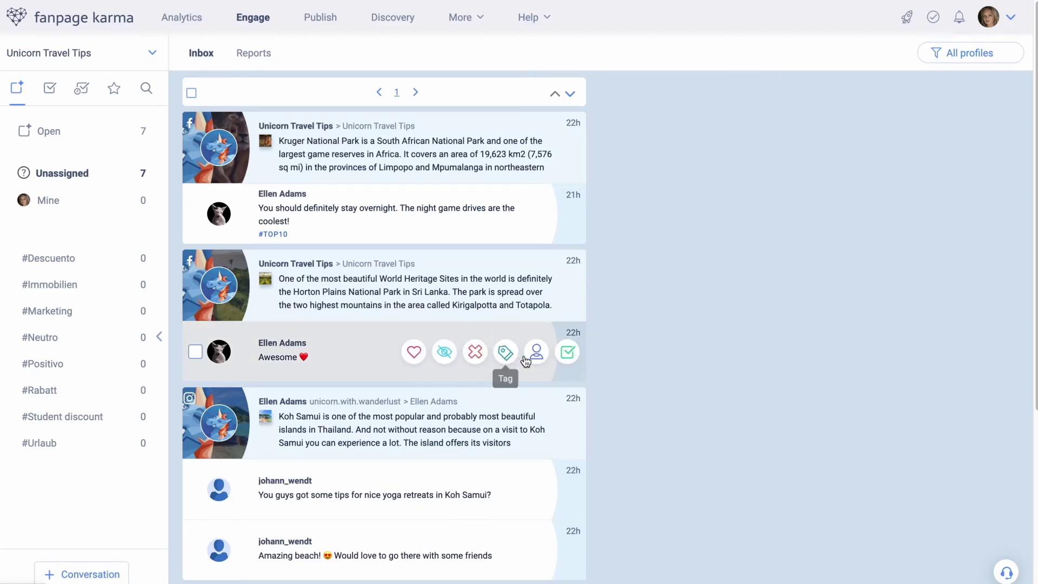
pyautogui.click(536, 354)
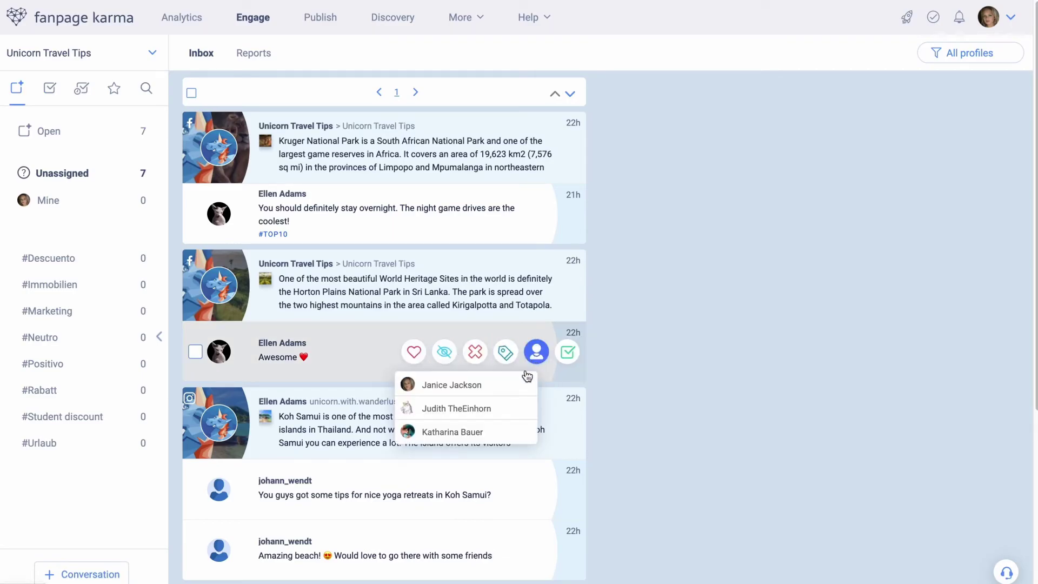
pyautogui.click(514, 385)
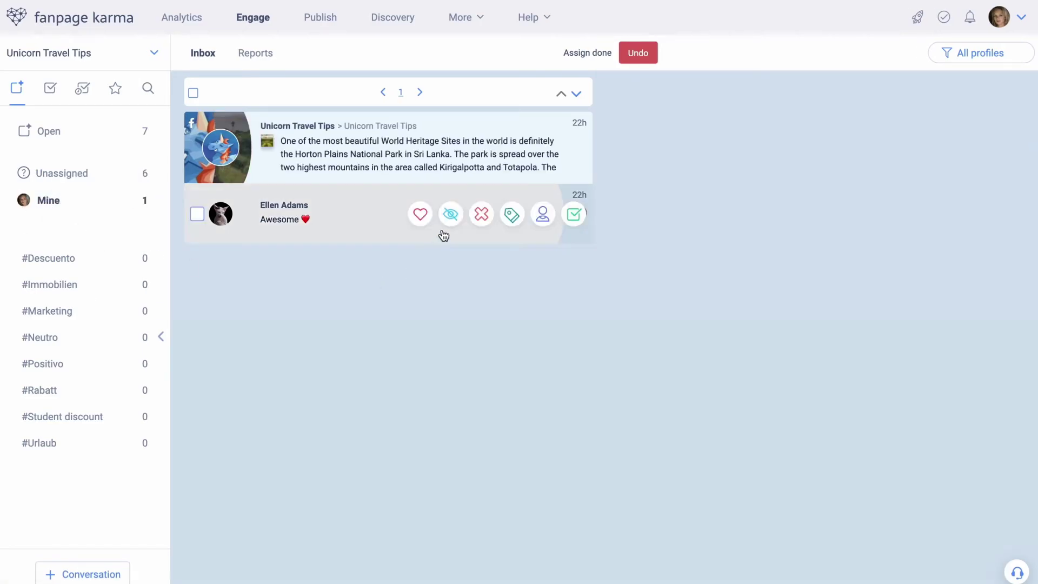
pyautogui.click(361, 222)
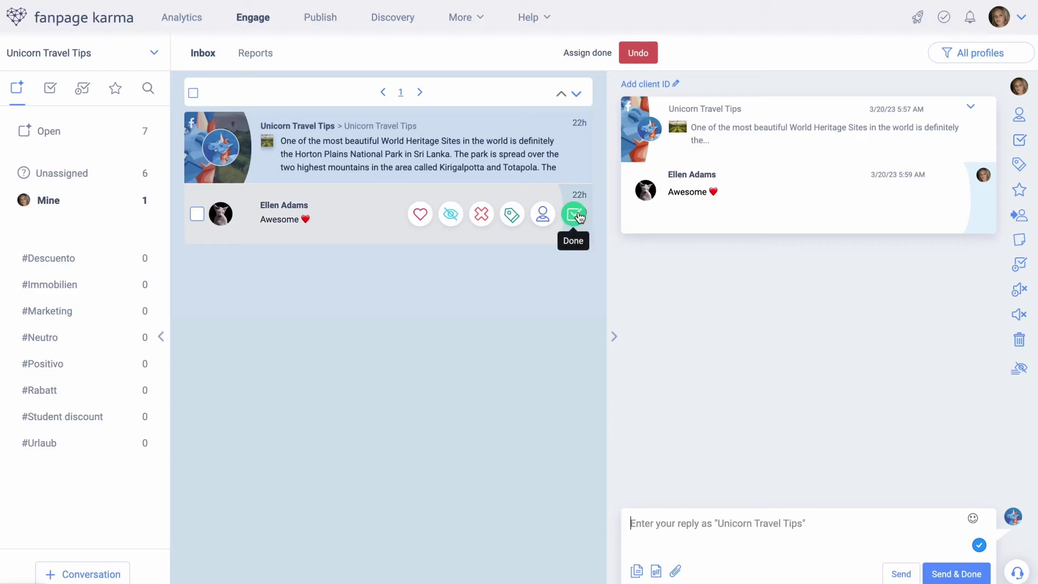
pyautogui.click(576, 214)
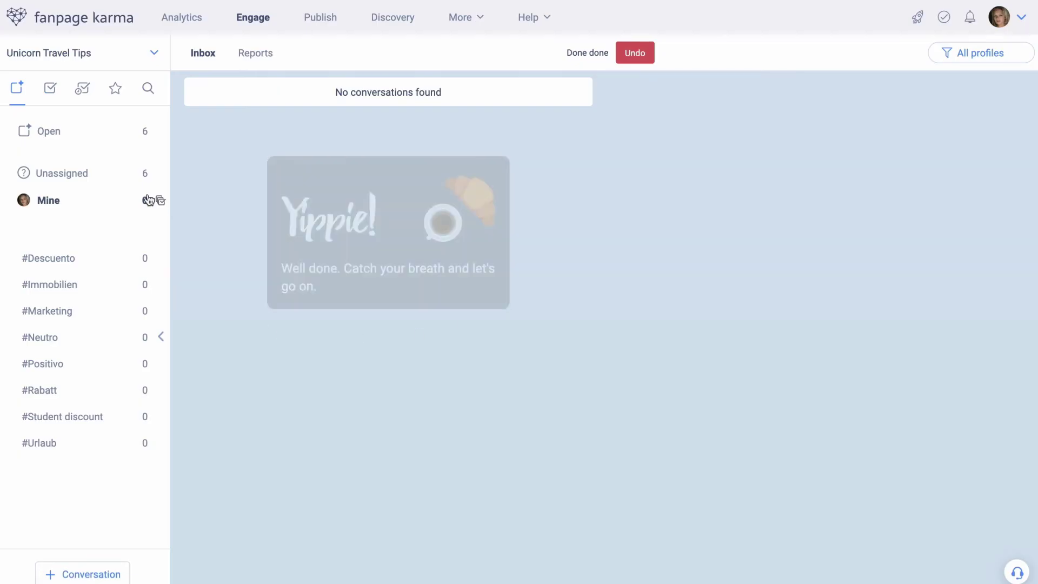
pyautogui.click(86, 173)
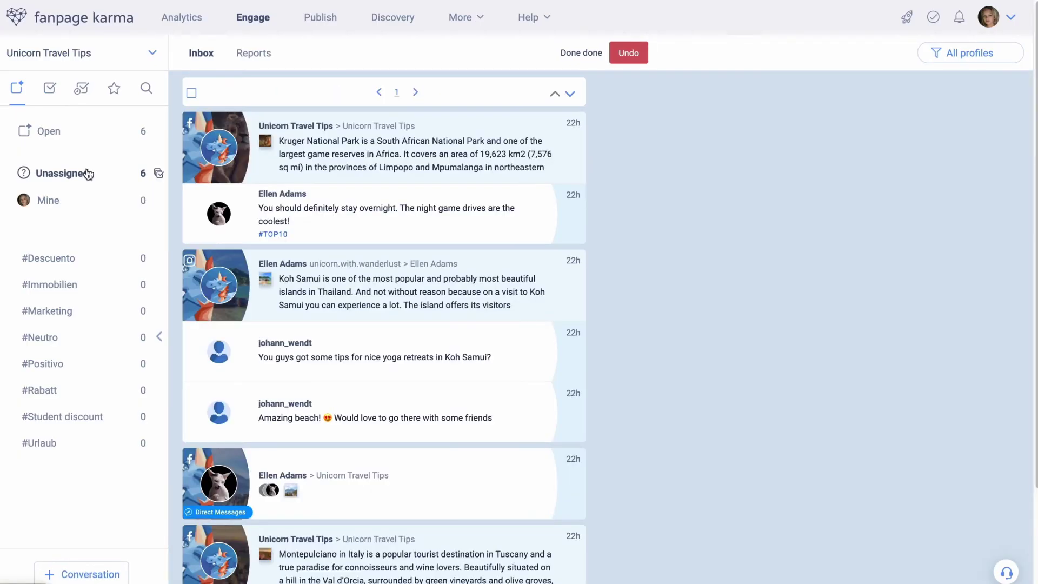
pyautogui.moveTo(381, 352)
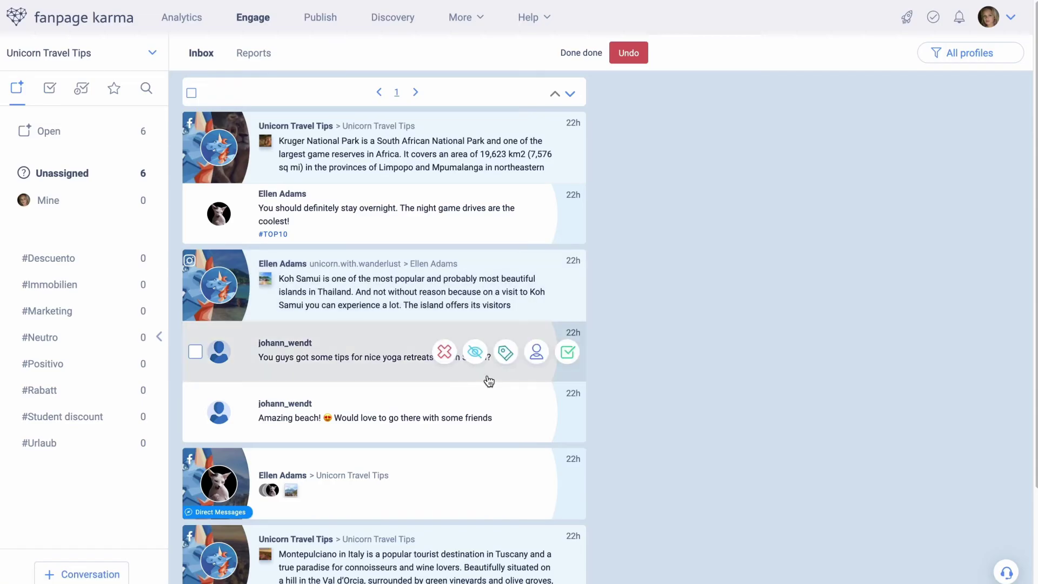
# Step: Open the yoga retreat tips question and start, then cancel, a feedback request
pyautogui.click(488, 377)
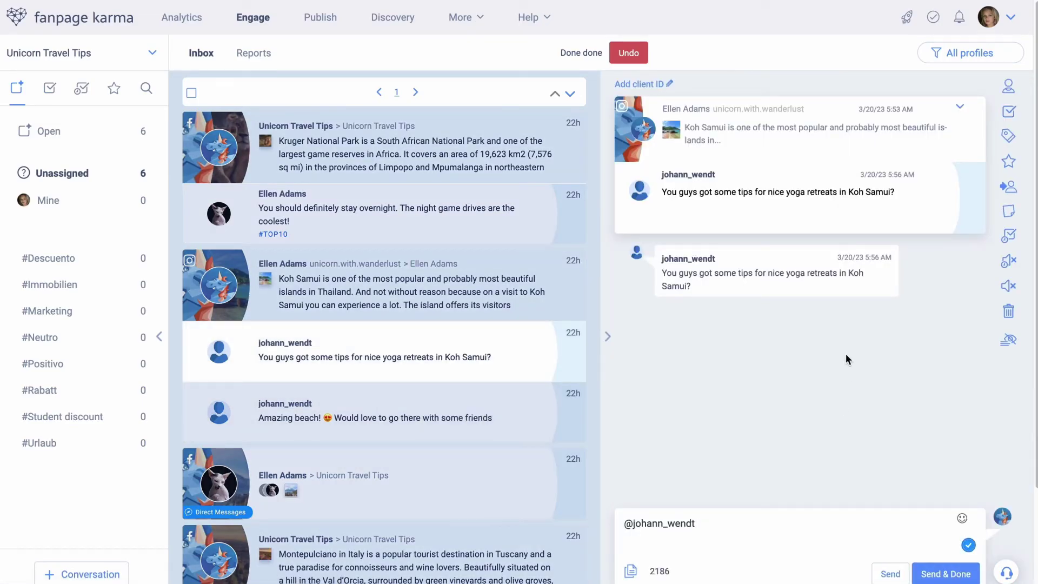
pyautogui.click(1004, 188)
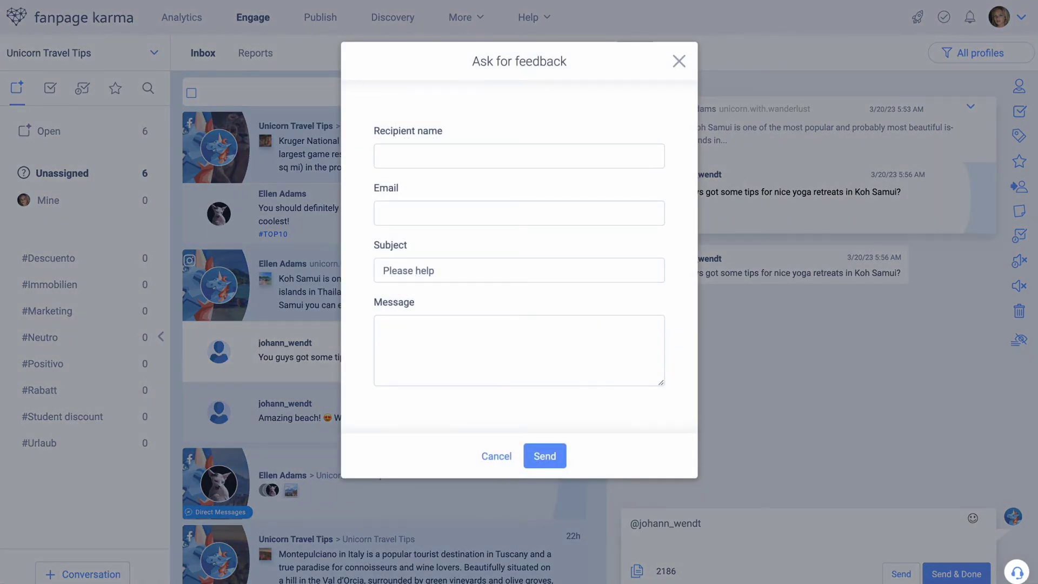
pyautogui.click(276, 77)
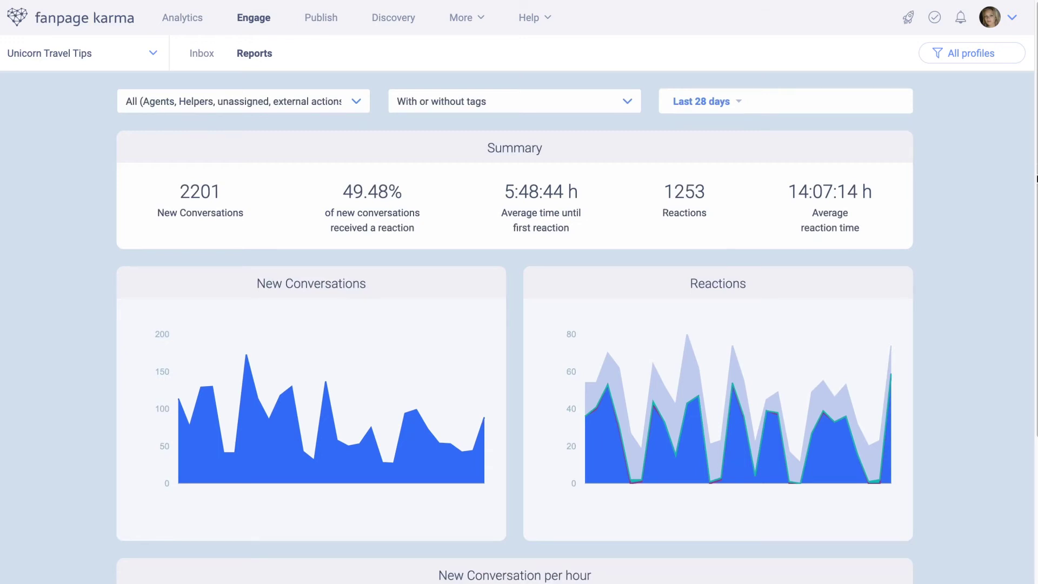
pyautogui.scroll(-3, 1030, 243)
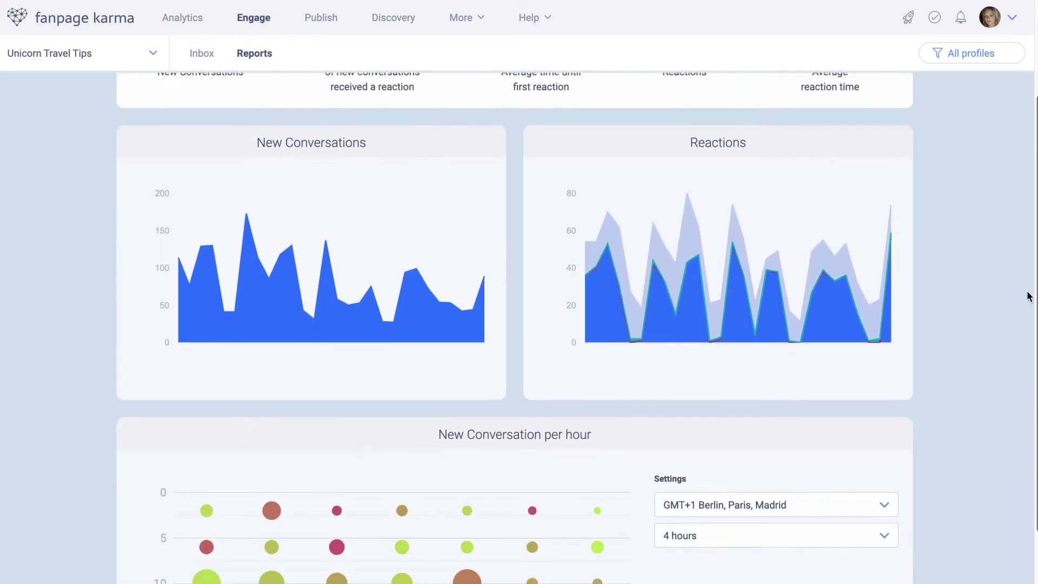
pyautogui.scroll(-2, 1018, 373)
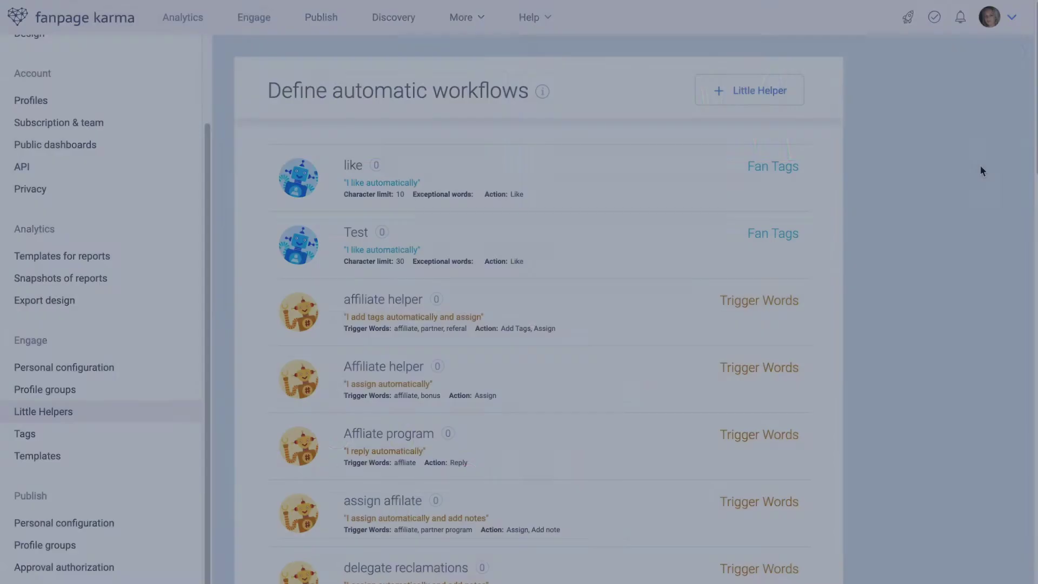
pyautogui.scroll(-2, 980, 171)
pyautogui.scroll(-4, 980, 170)
pyautogui.scroll(6, 980, 169)
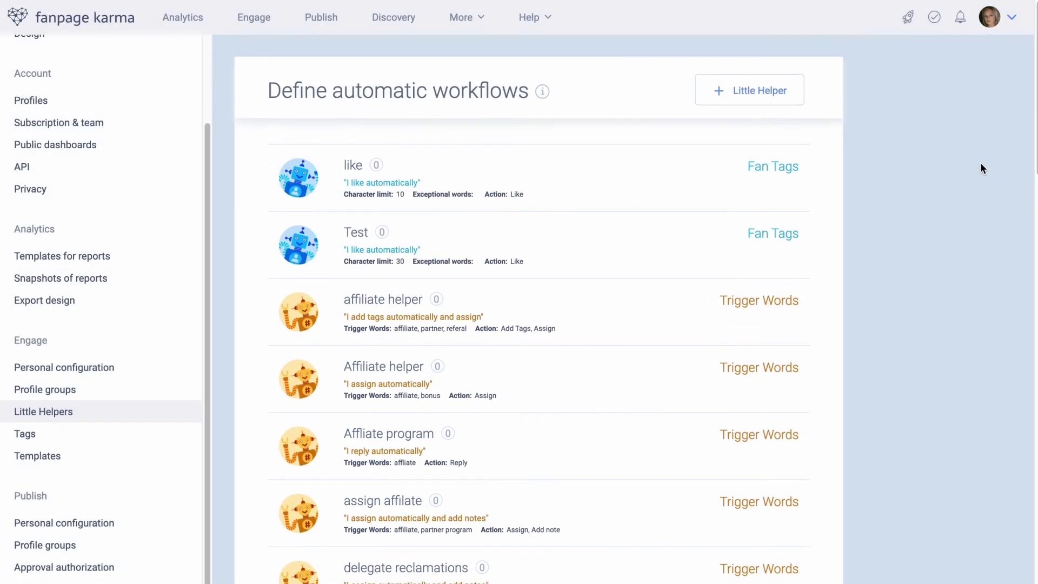
# Step: Create the SummerDeal helper that assigns messages containing 'deal' to a teammate
pyautogui.click(765, 88)
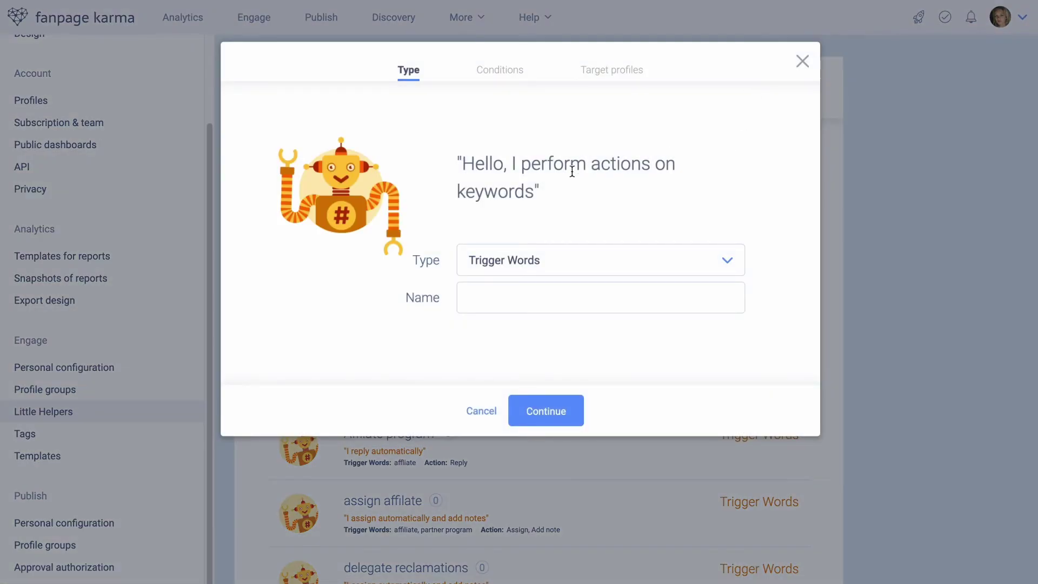
pyautogui.click(599, 295)
pyautogui.write('SummerDeal')
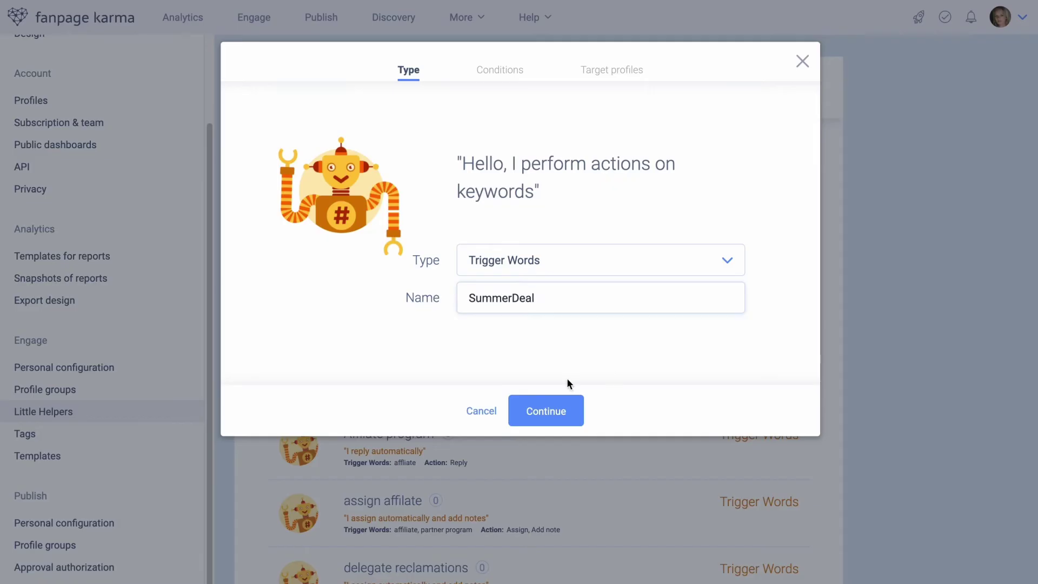
pyautogui.click(561, 409)
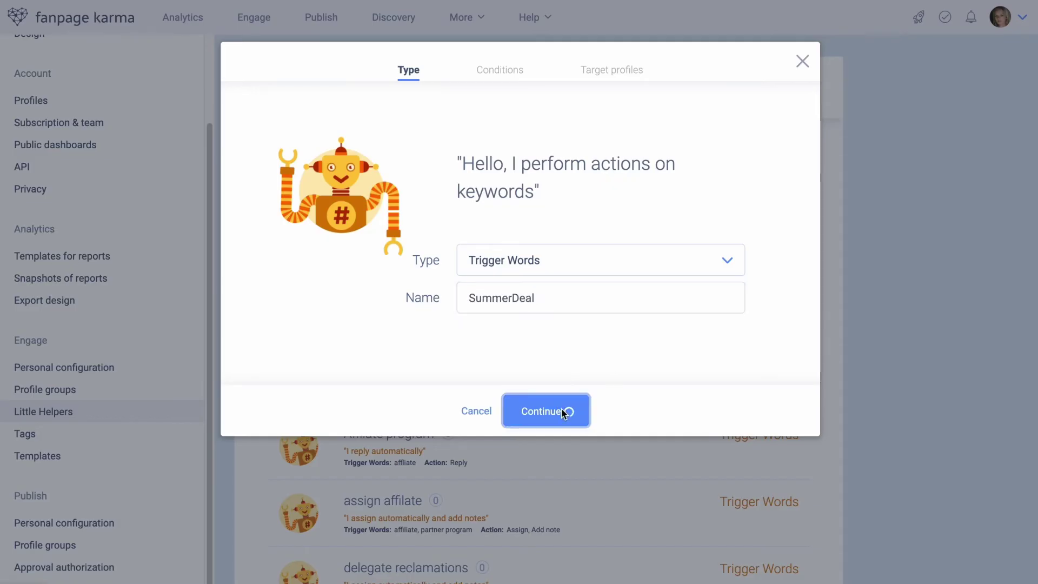
pyautogui.click(616, 180)
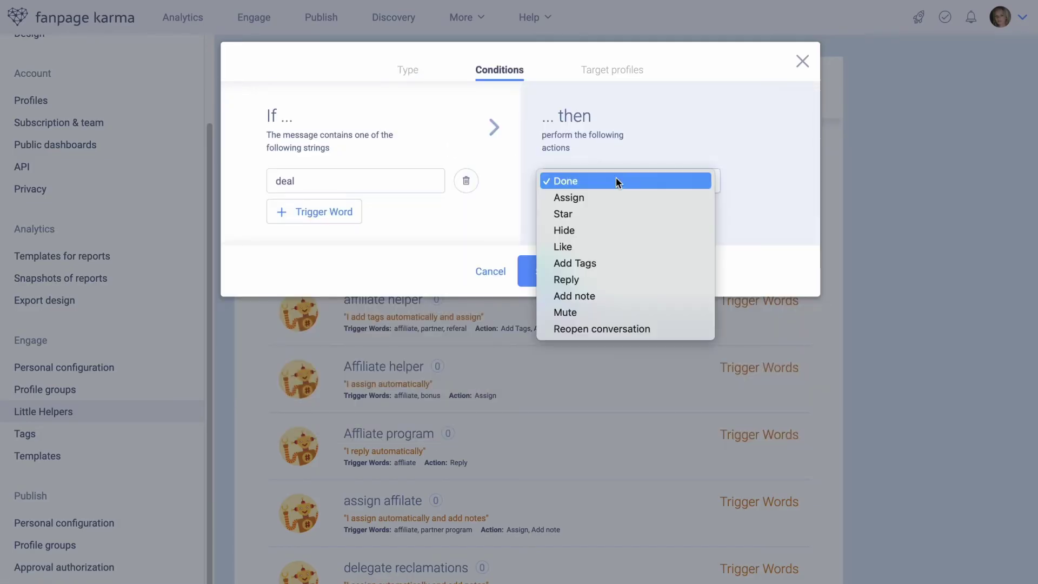
pyautogui.click(618, 195)
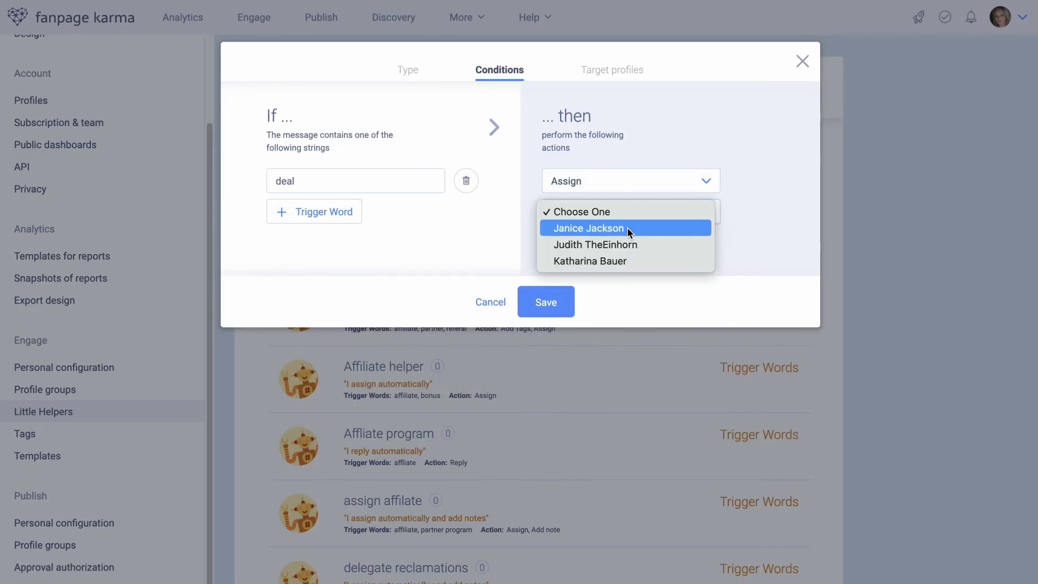
pyautogui.click(627, 228)
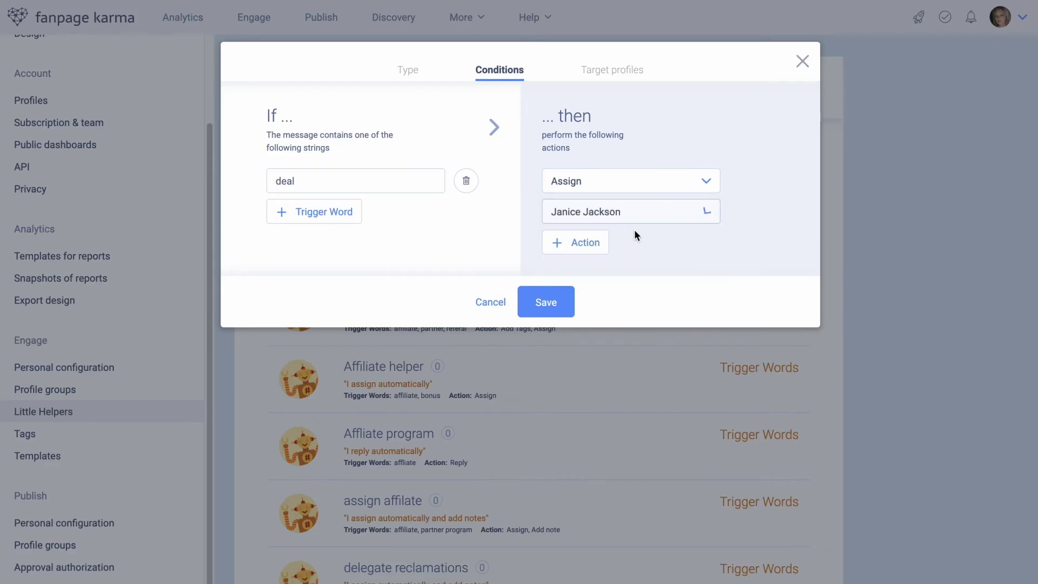
pyautogui.click(553, 309)
pyautogui.scroll(-5, 314, 217)
pyautogui.scroll(-10, 315, 360)
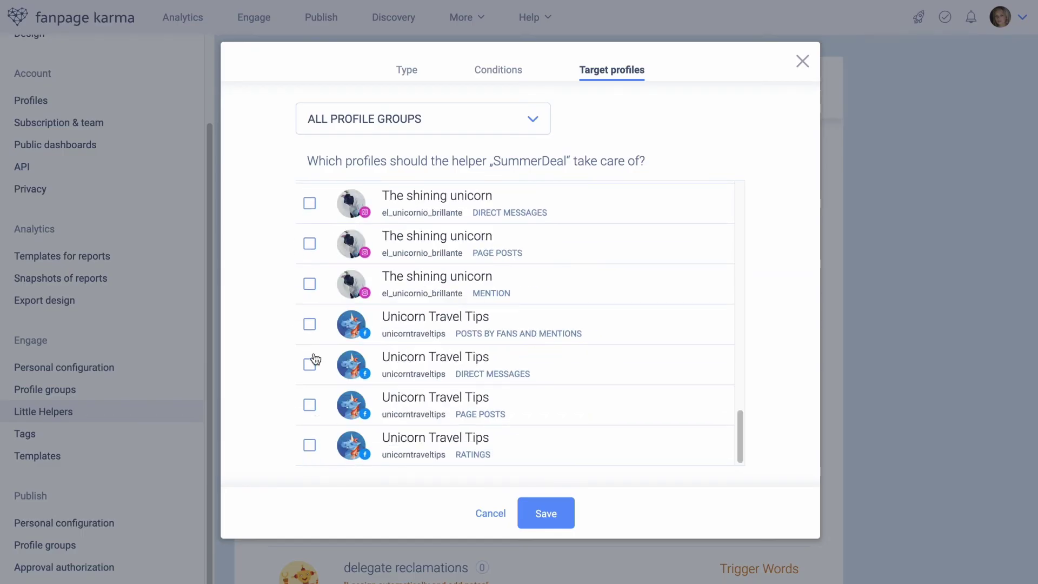
# Step: Apply SummerDeal to Unicorn Travel Tips page posts and direct messages, and save it
pyautogui.click(308, 404)
pyautogui.click(309, 364)
pyautogui.click(546, 513)
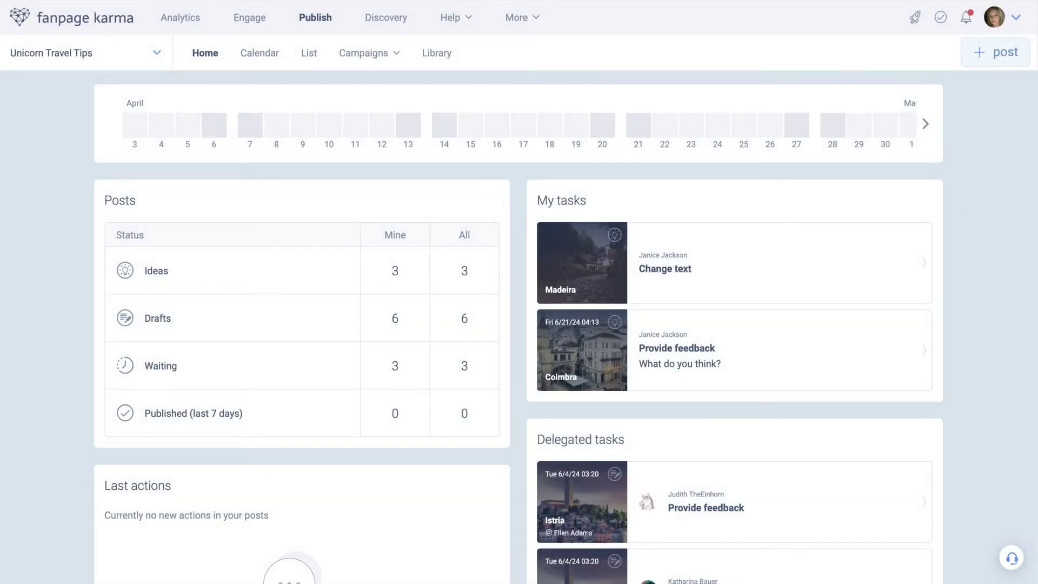
# Step: Open the June 2024 publishing calendar and start a new post idea on June 12
pyautogui.click(259, 54)
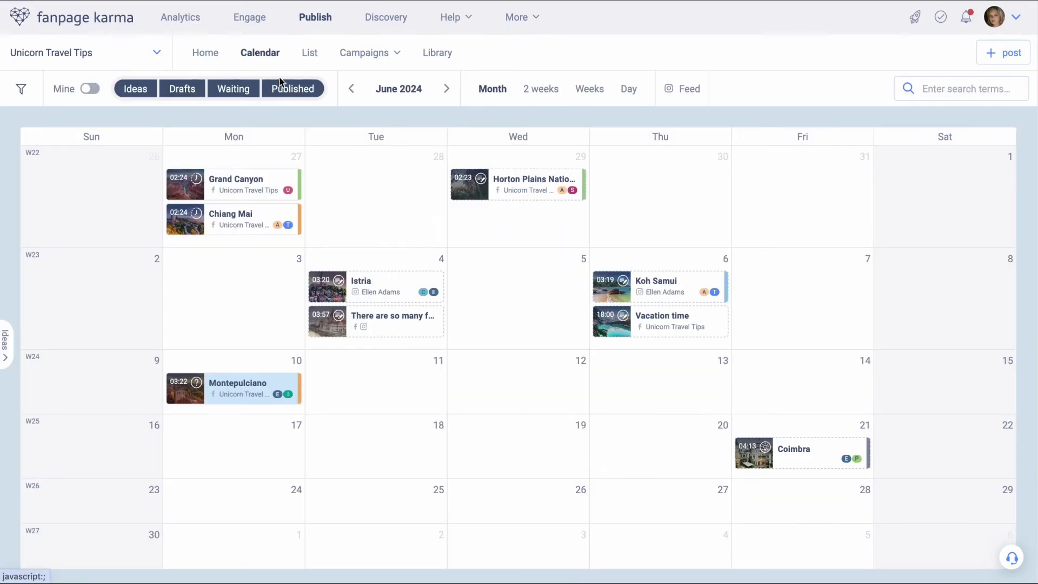
pyautogui.click(520, 380)
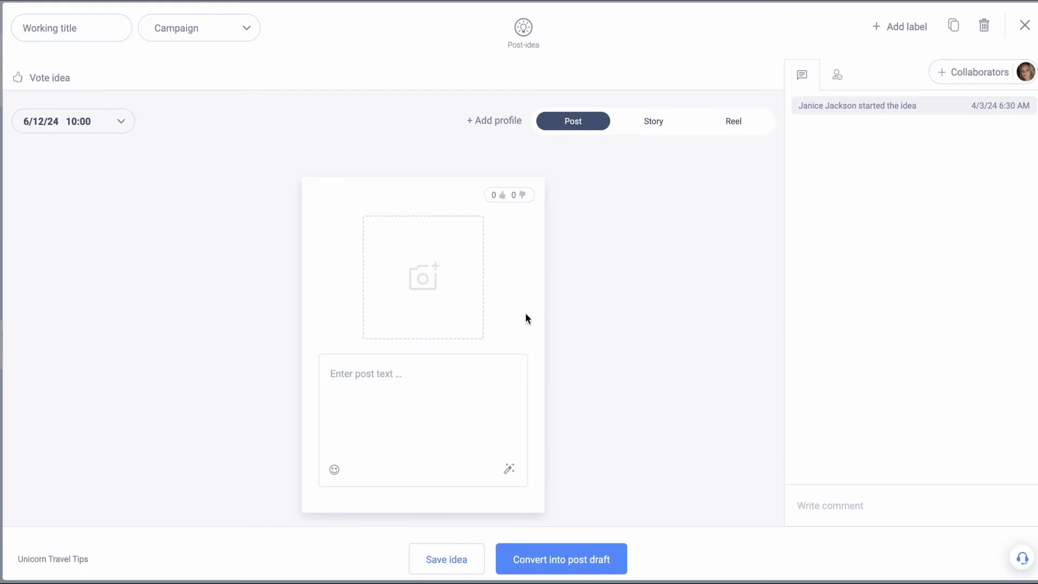
# Step: Generate a pastel, impressionist, portrait-format AI image of a Lagos, Portugal beach and save it
pyautogui.click(475, 302)
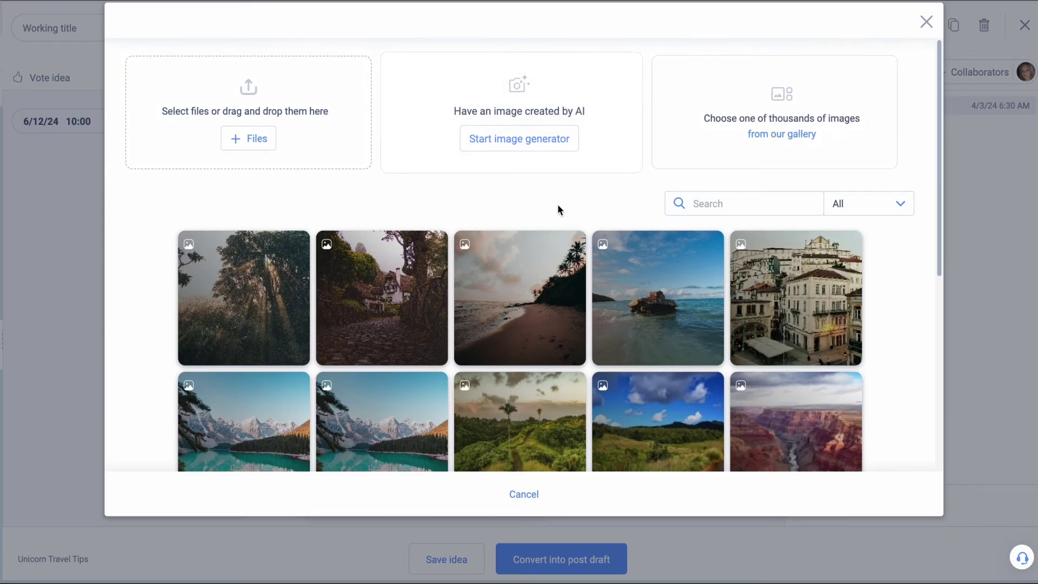
pyautogui.click(542, 142)
pyautogui.click(330, 102)
pyautogui.write('Beach')
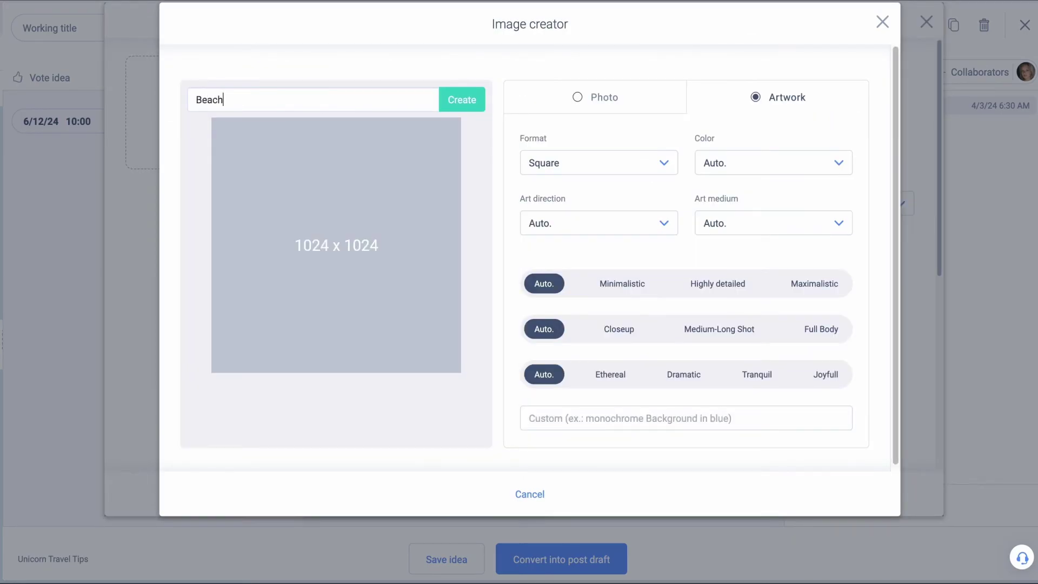
pyautogui.write(' in Lagos Portugal')
pyautogui.click(777, 103)
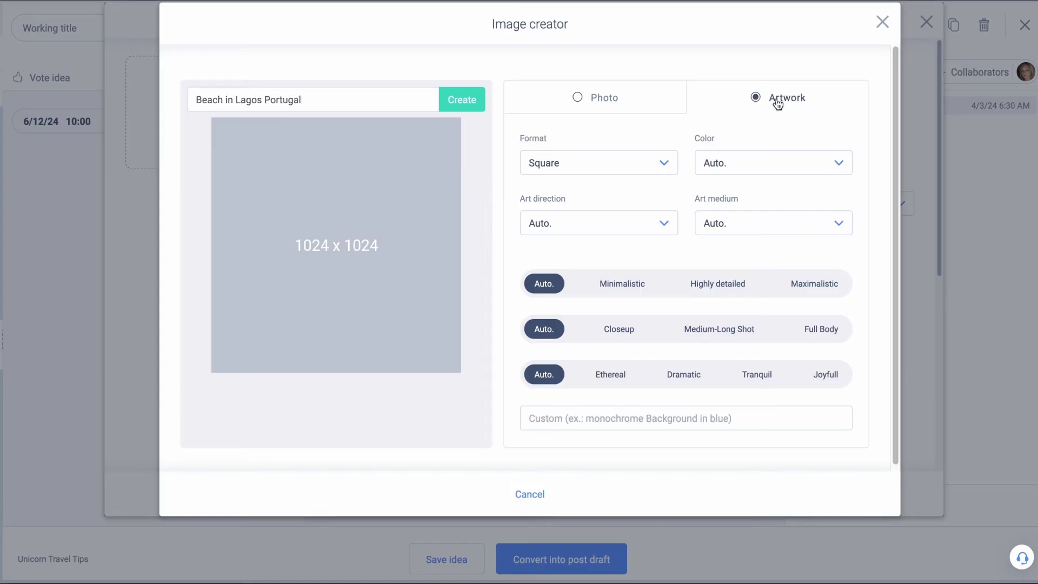
pyautogui.click(663, 164)
pyautogui.click(593, 197)
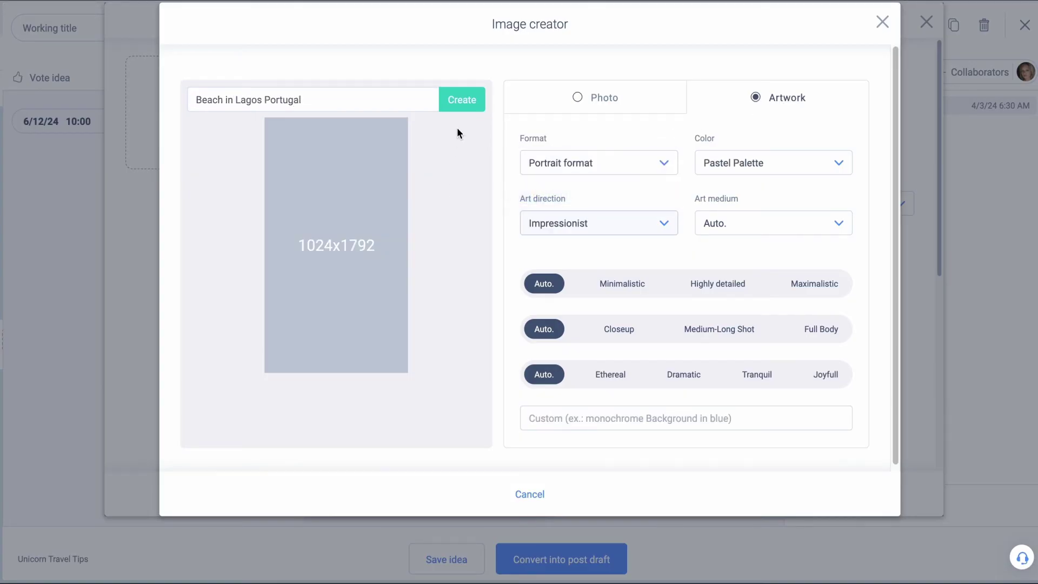
pyautogui.click(460, 100)
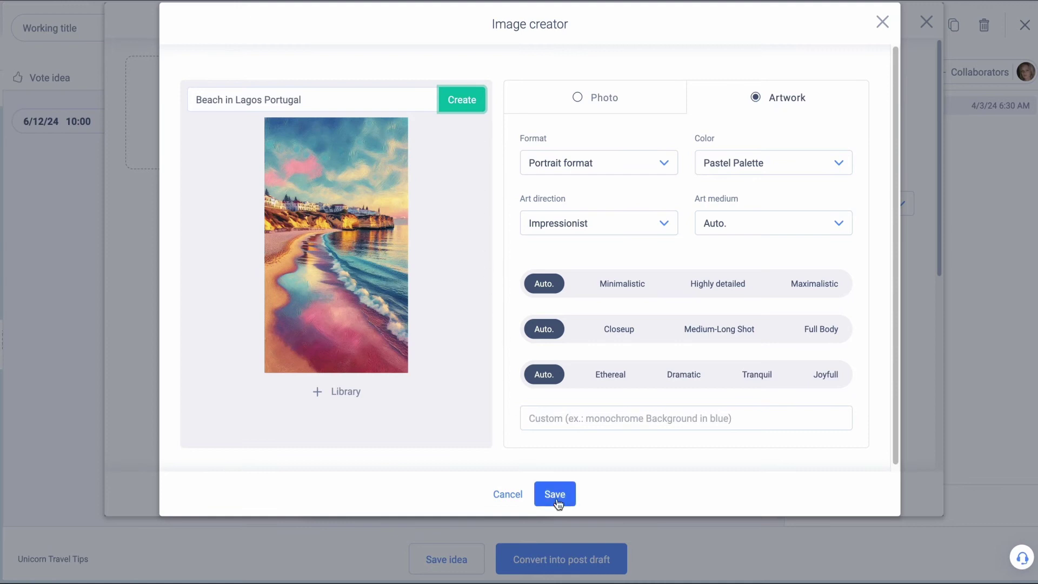
pyautogui.click(556, 494)
pyautogui.click(414, 388)
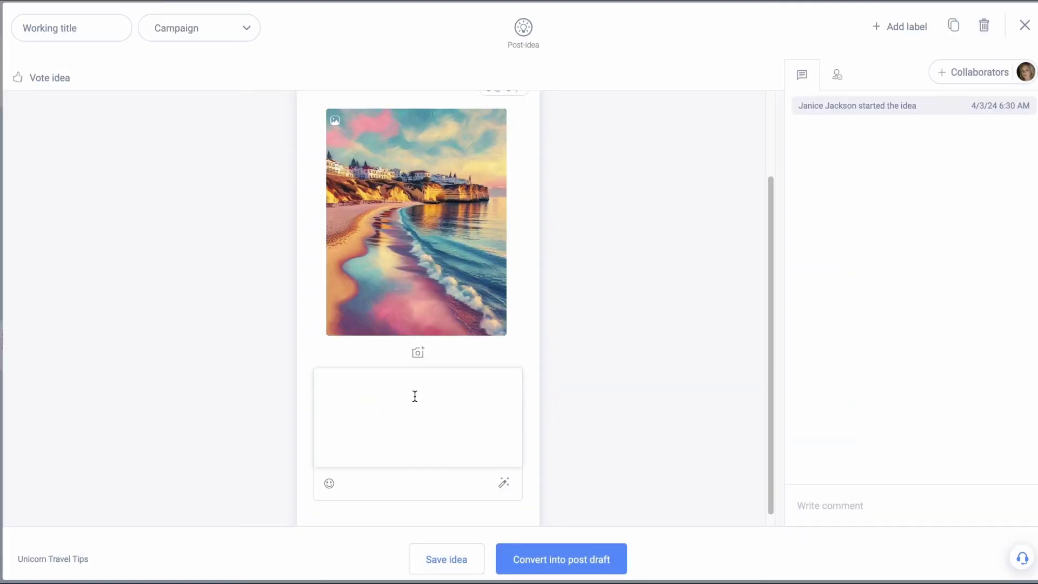
# Step: Have AI write a short Lagos, Portugal travel-tip caption from a rough draft and insert it
pyautogui.click(504, 485)
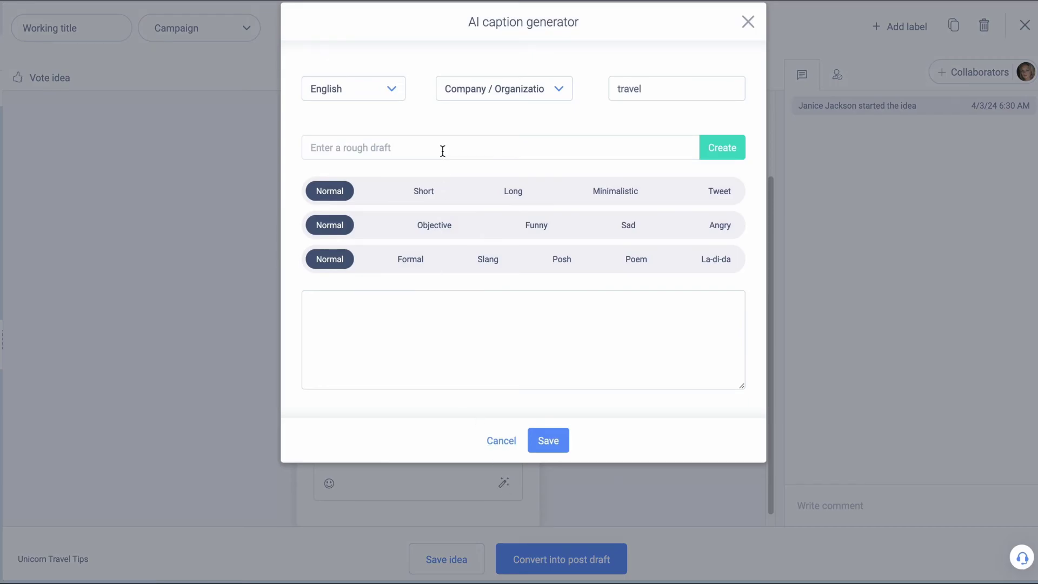
pyautogui.click(442, 151)
pyautogui.write('Travel tip')
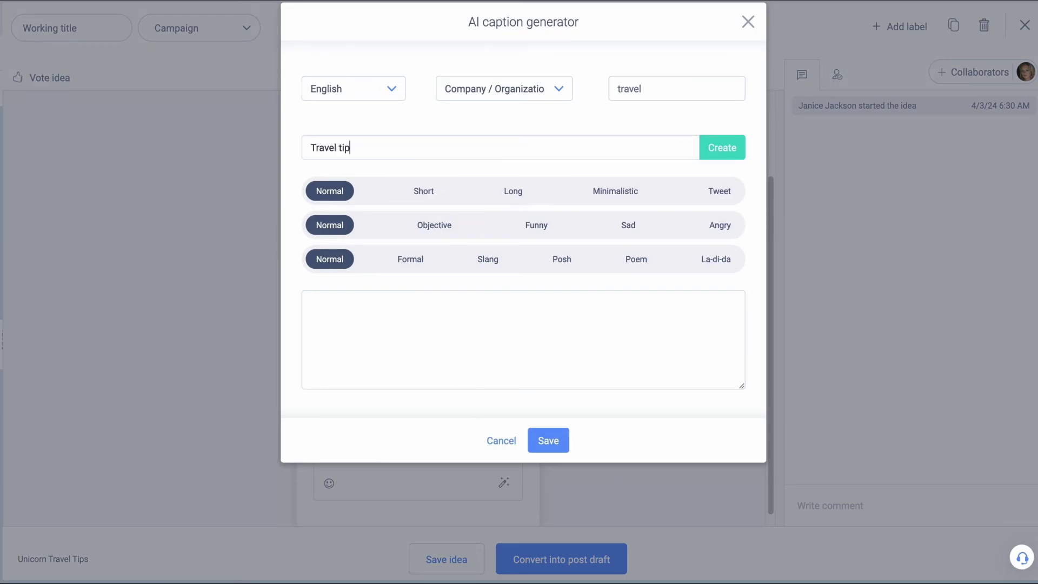
pyautogui.write(' Lagos Portugal')
pyautogui.click(432, 193)
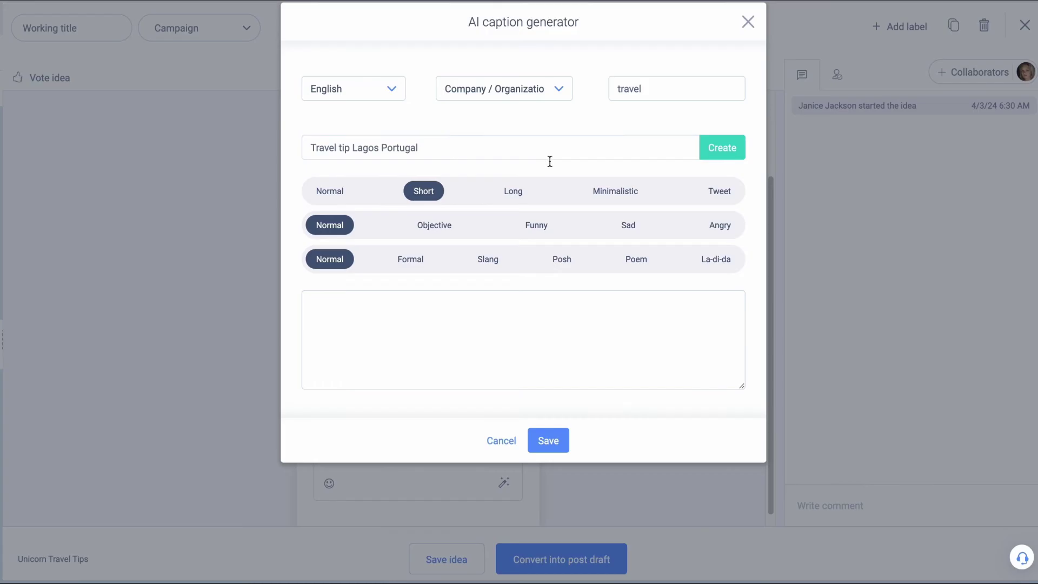
pyautogui.click(717, 155)
pyautogui.click(550, 438)
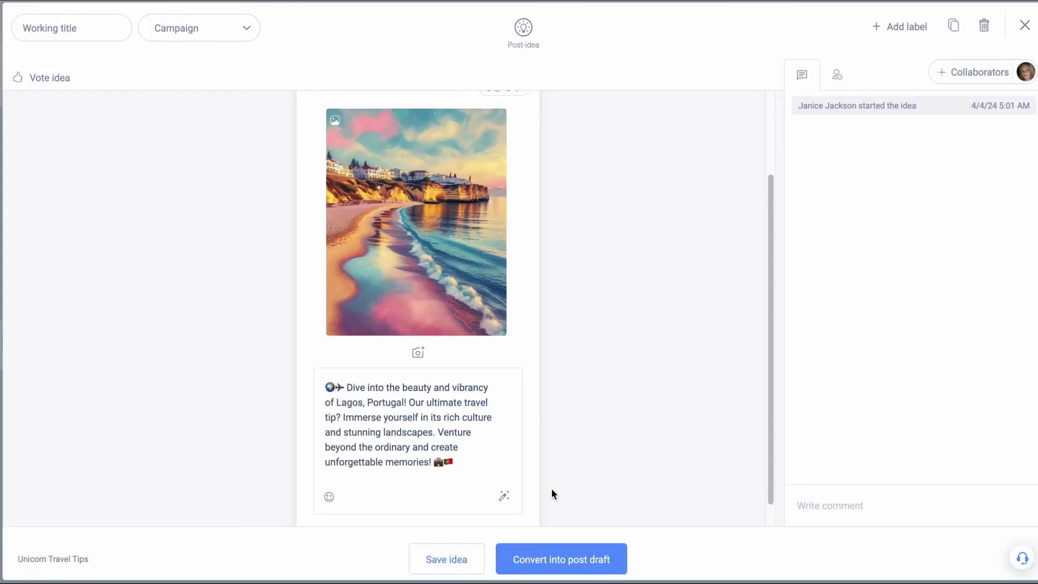
# Step: Convert the idea into a draft for the Unicorn Travel Tips and Instagram profiles with a publishing date
pyautogui.click(572, 566)
pyautogui.click(422, 115)
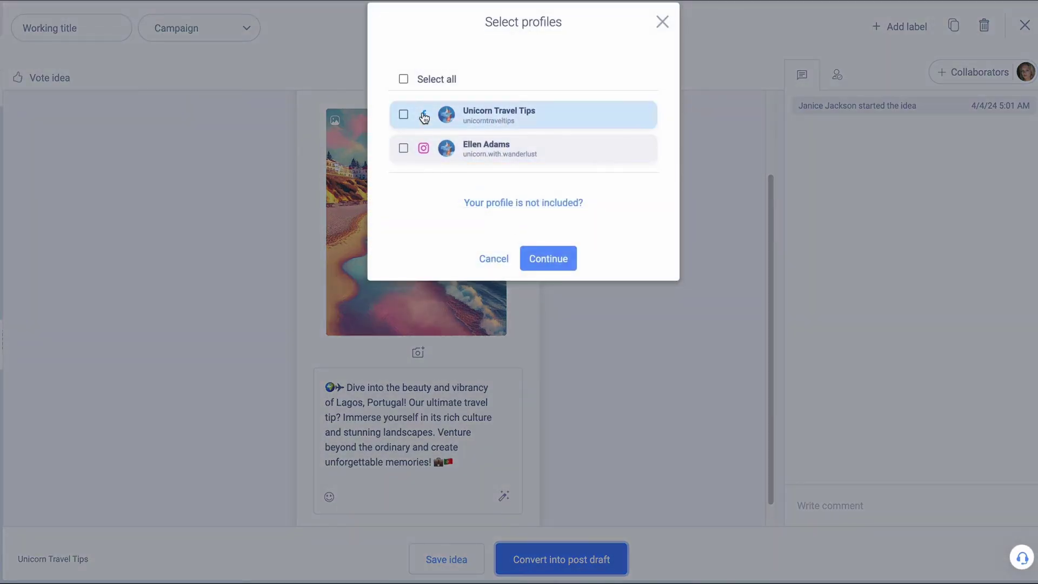
pyautogui.click(422, 148)
pyautogui.click(552, 257)
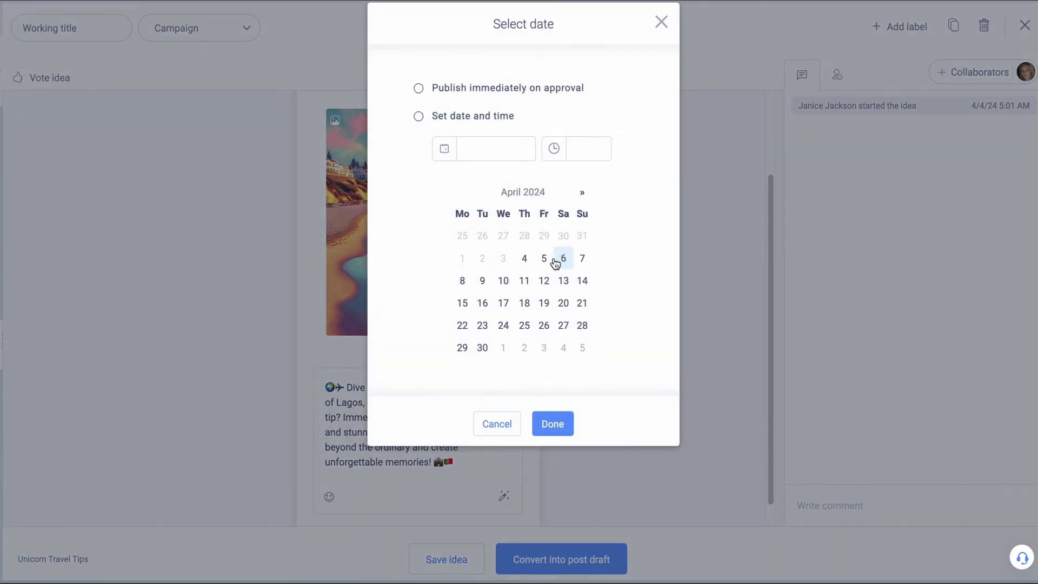
pyautogui.click(524, 303)
pyautogui.click(559, 425)
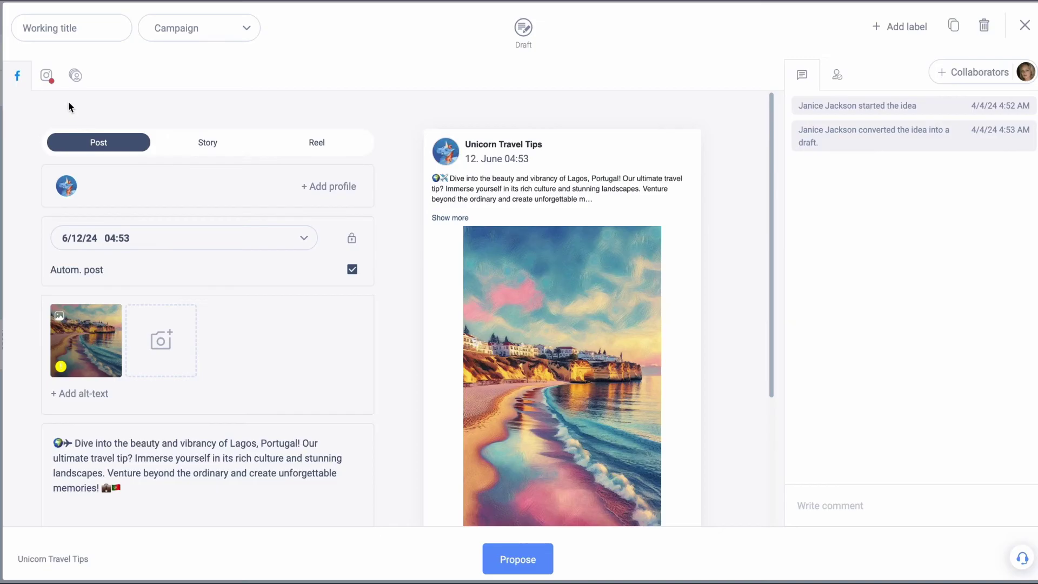
# Step: Crop the Instagram version's image to Instagram Post size, shifted up to include the buildings
pyautogui.click(47, 77)
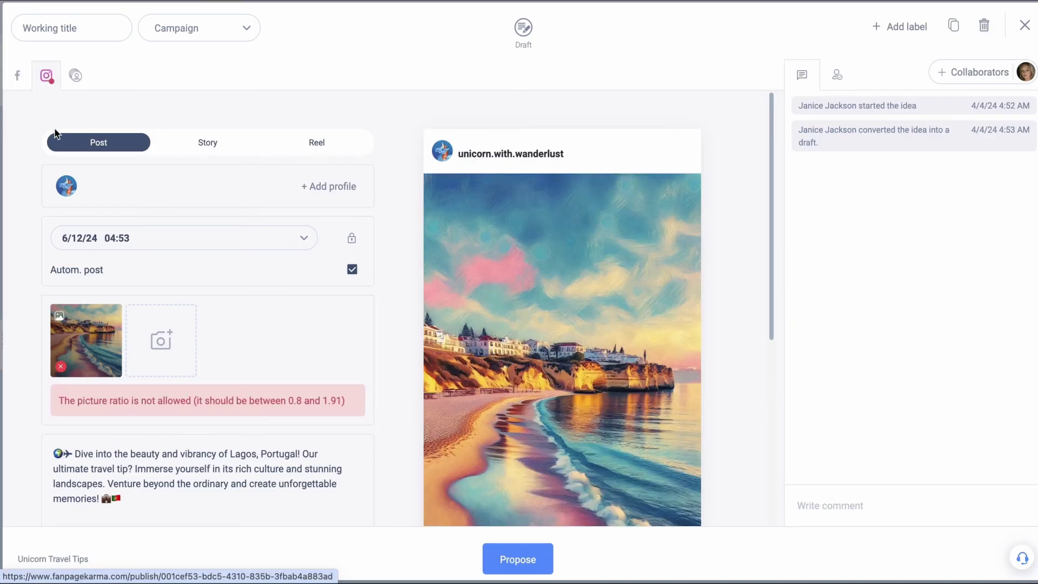
pyautogui.scroll(-2, 117, 265)
pyautogui.scroll(-2, 115, 357)
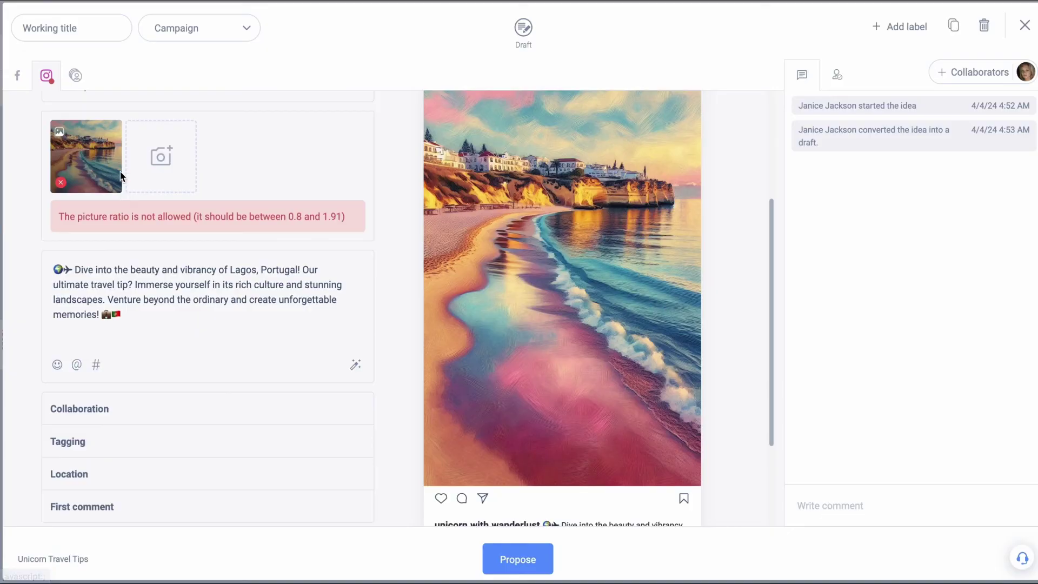
pyautogui.click(85, 155)
pyautogui.scroll(-1, 135, 366)
pyautogui.click(134, 377)
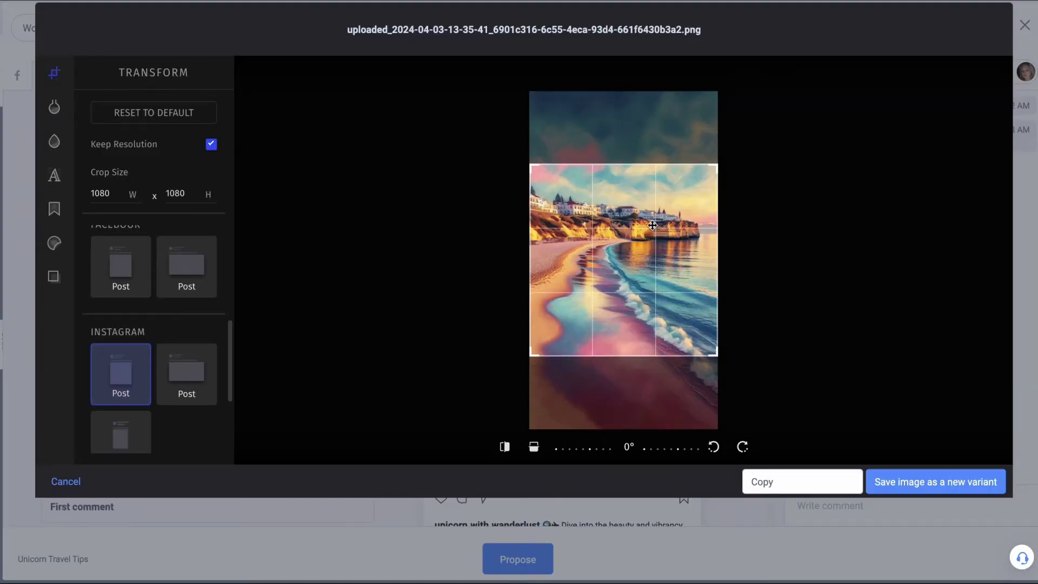
pyautogui.moveTo(660, 226); pyautogui.dragTo(660, 170)
pyautogui.click(936, 482)
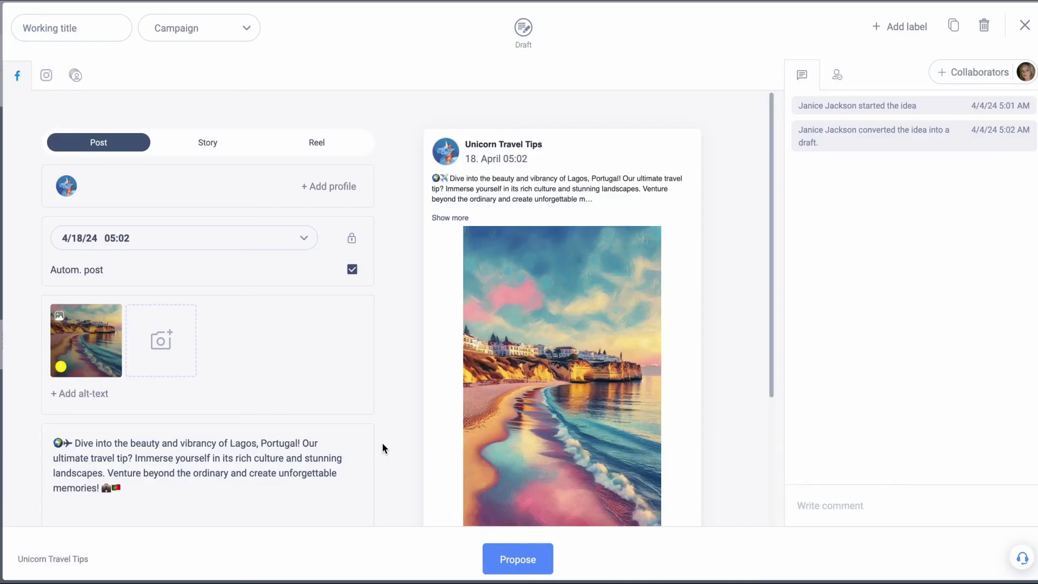
# Step: Propose the draft to a colleague for approval
pyautogui.click(529, 571)
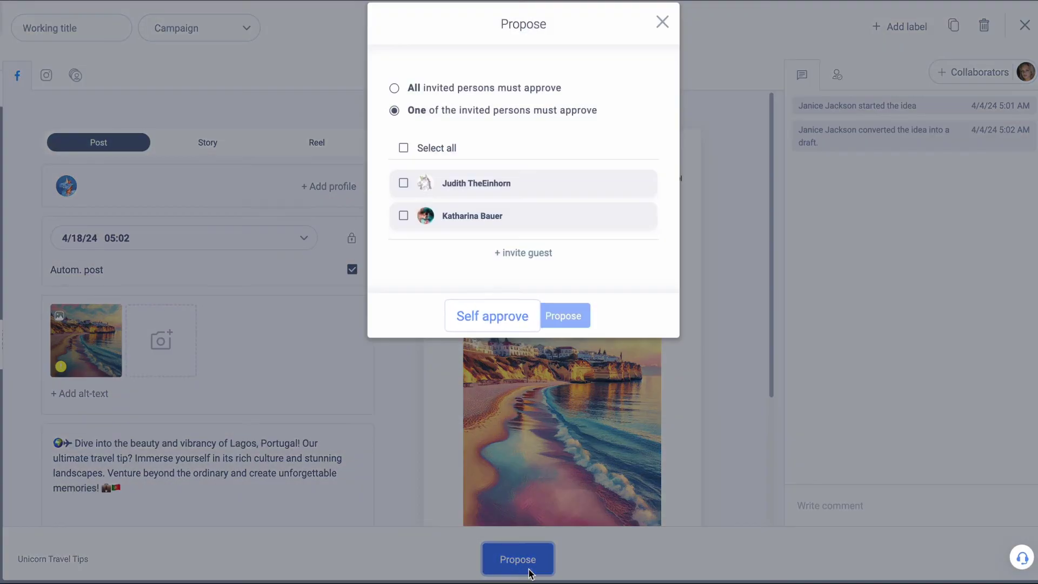
pyautogui.click(473, 213)
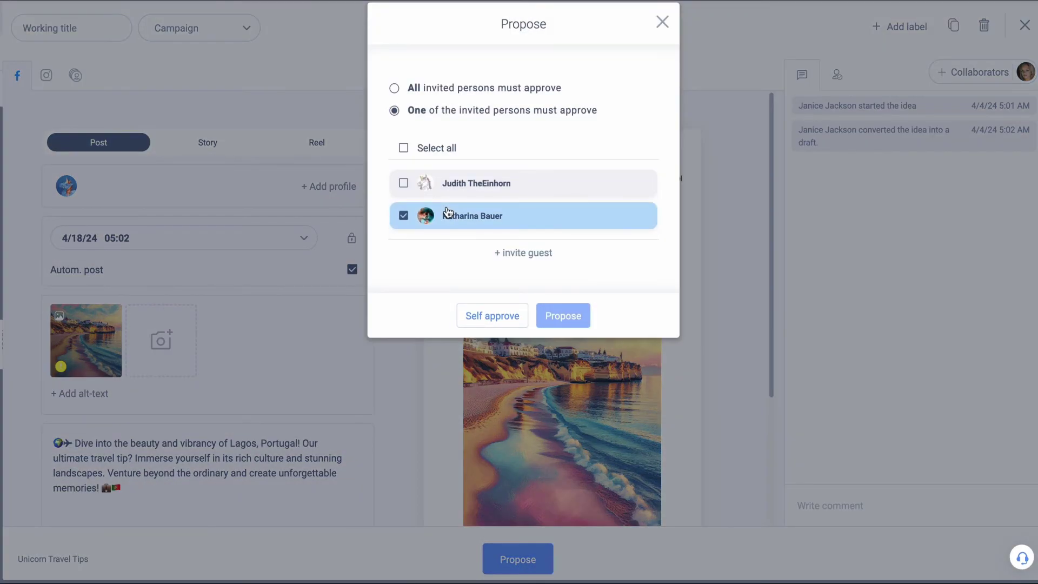
pyautogui.click(560, 321)
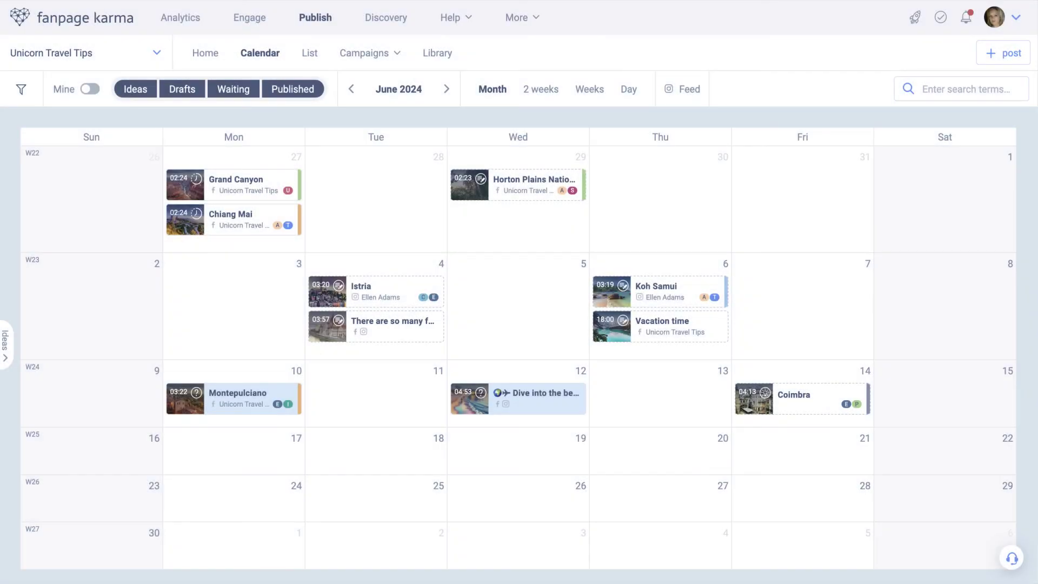
# Step: Comment 'nice pic!' on the Coimbra post idea and close it
pyautogui.click(790, 393)
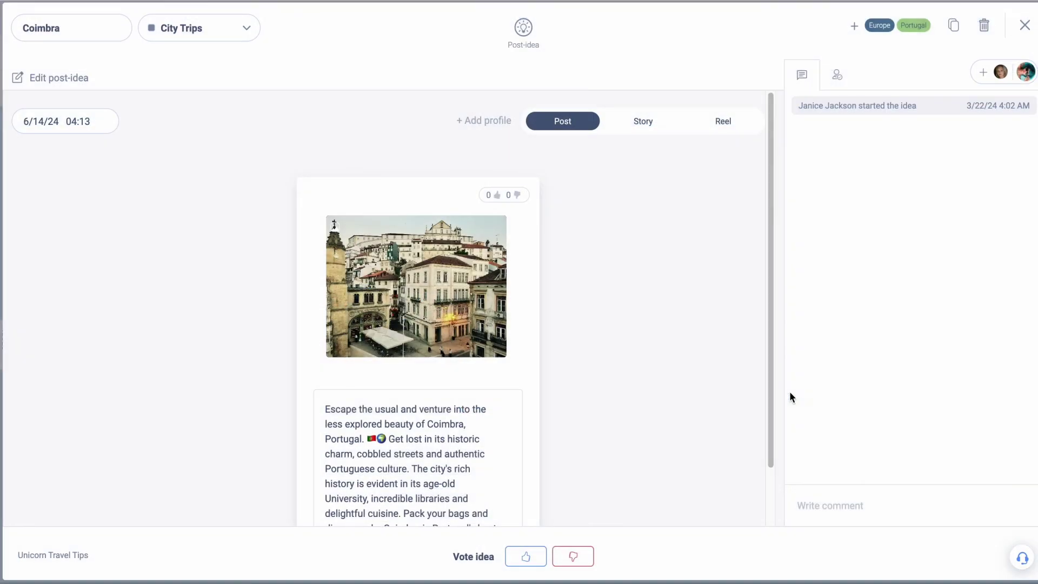
pyautogui.write('nice pic!')
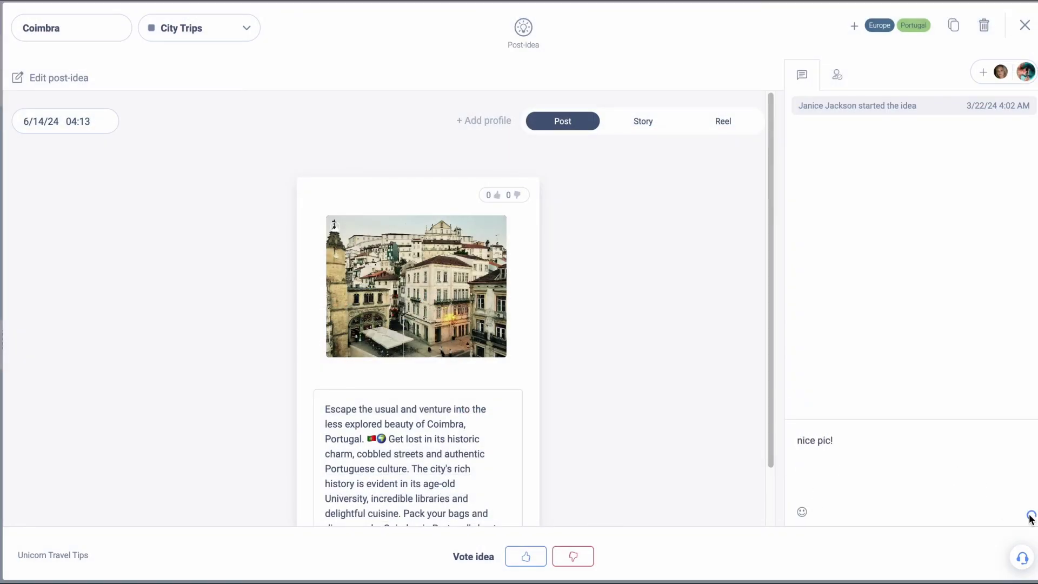
pyautogui.click(1031, 514)
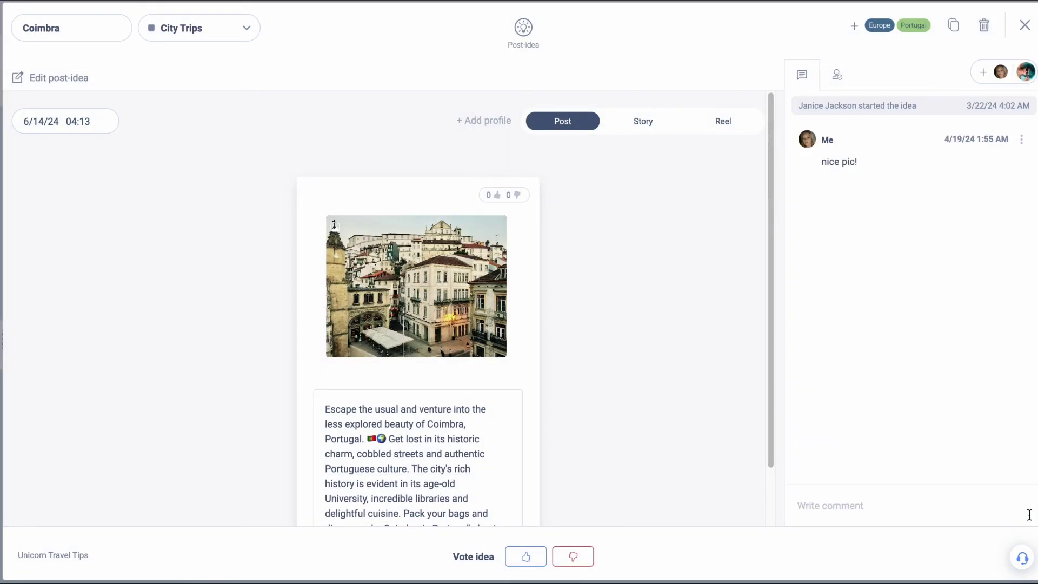
pyautogui.press('Escape')
pyautogui.scroll(-2, 989, 142)
pyautogui.scroll(-1, 991, 156)
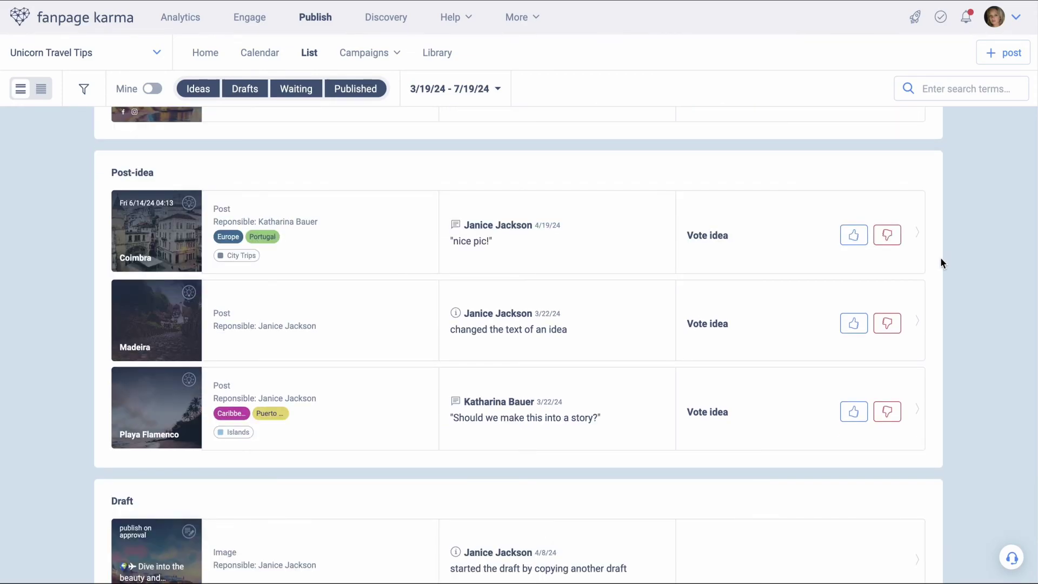
# Step: Rate the Coimbra idea positively and the Madeira idea negatively
pyautogui.click(852, 239)
pyautogui.click(853, 239)
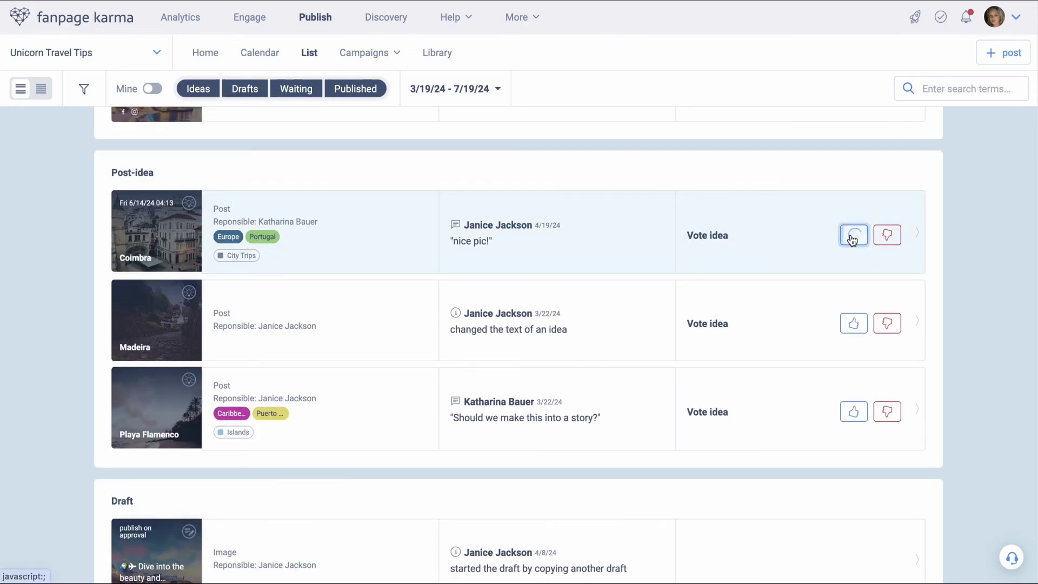
pyautogui.click(892, 336)
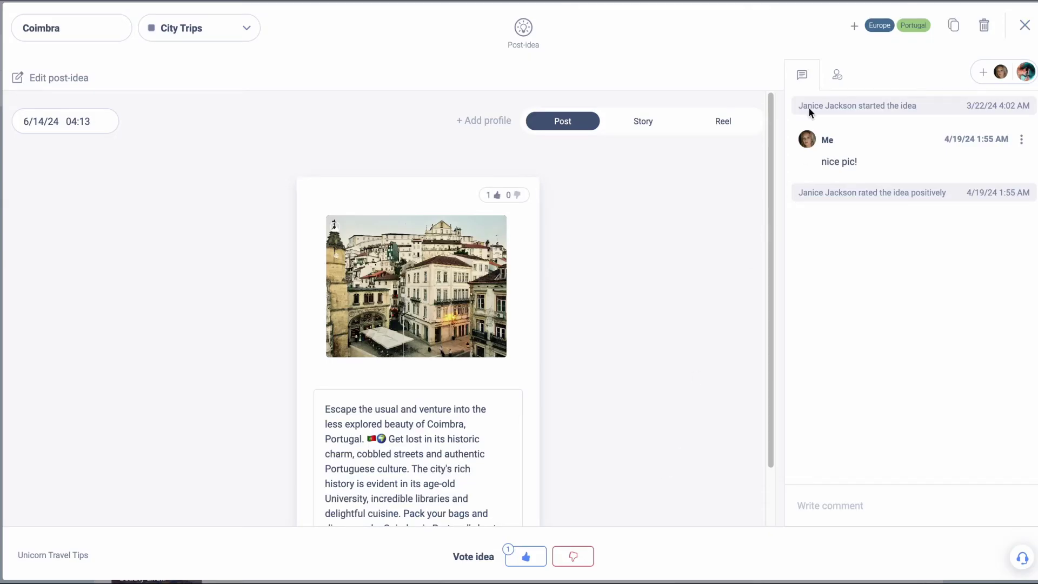
# Step: Create a Change text task 'ad hashtags to the text' assigned to a teammate
pyautogui.click(838, 74)
pyautogui.click(806, 175)
pyautogui.click(892, 269)
pyautogui.write('ad hashtags to th')
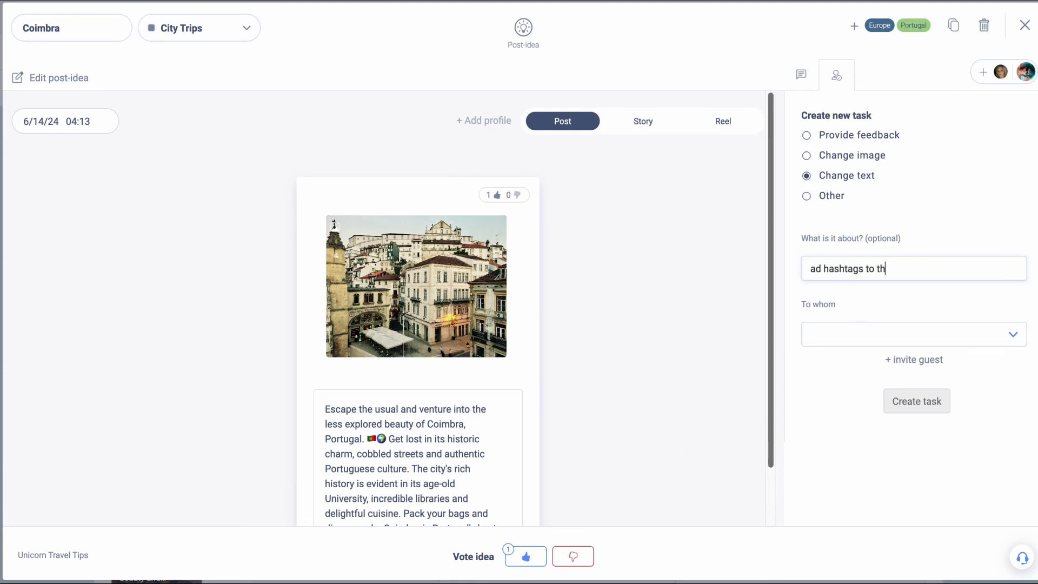
pyautogui.write('e text')
pyautogui.click(1005, 335)
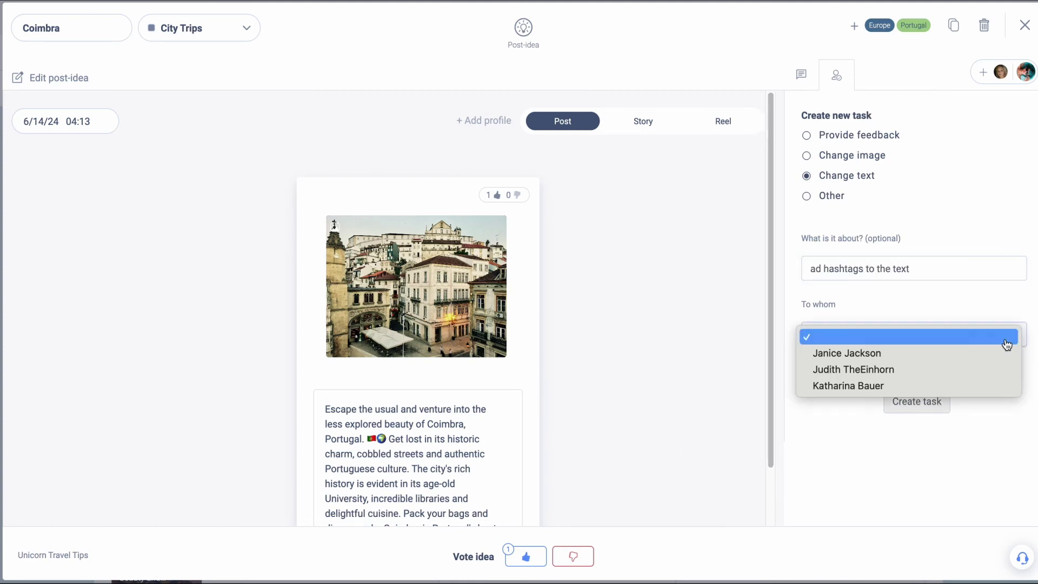
pyautogui.click(971, 385)
pyautogui.click(915, 414)
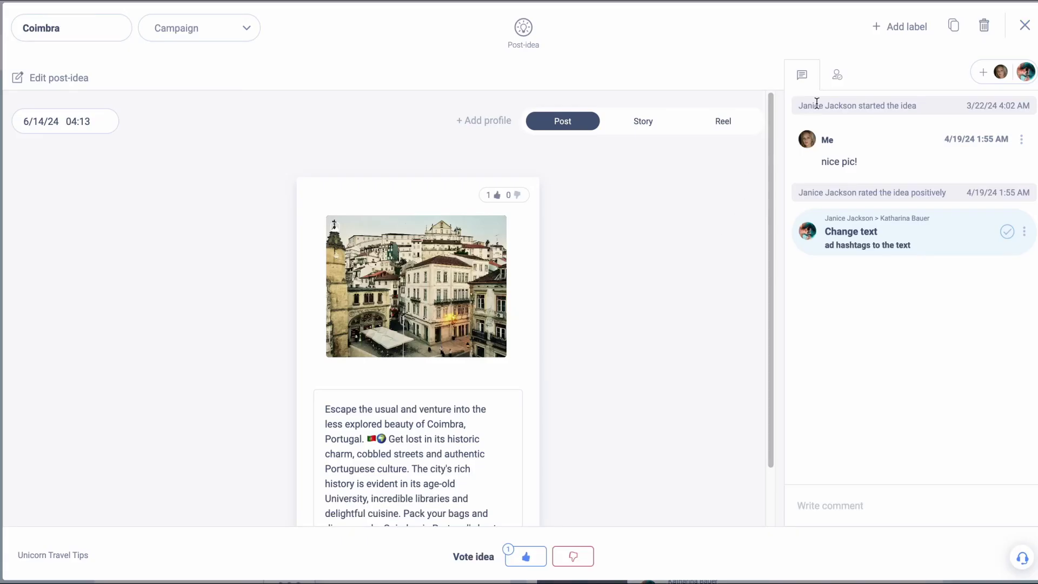
# Step: Invite a guest to the Coimbra idea with their name and email
pyautogui.click(843, 74)
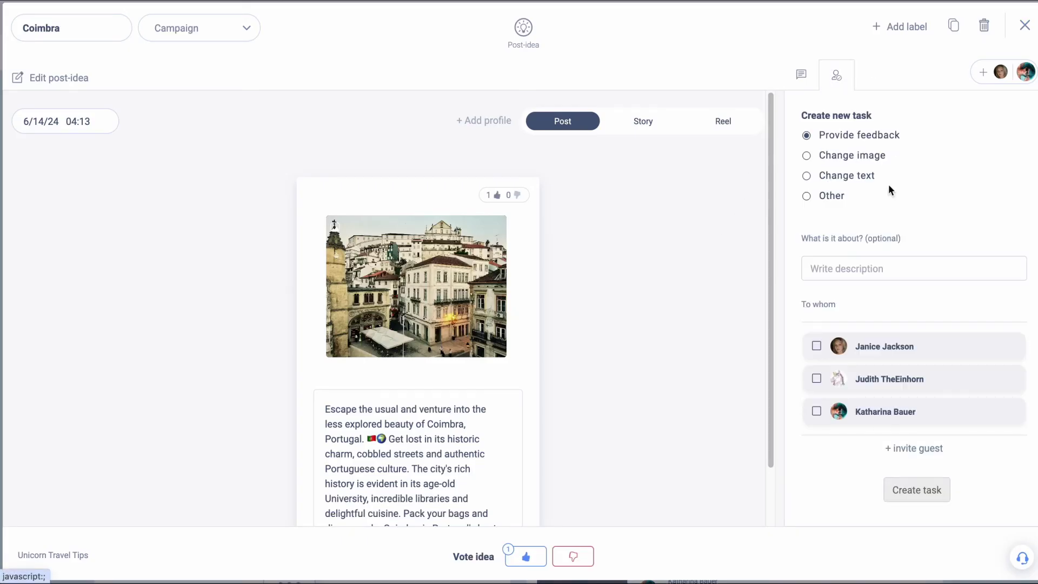
pyautogui.click(904, 451)
pyautogui.write('Maxi')
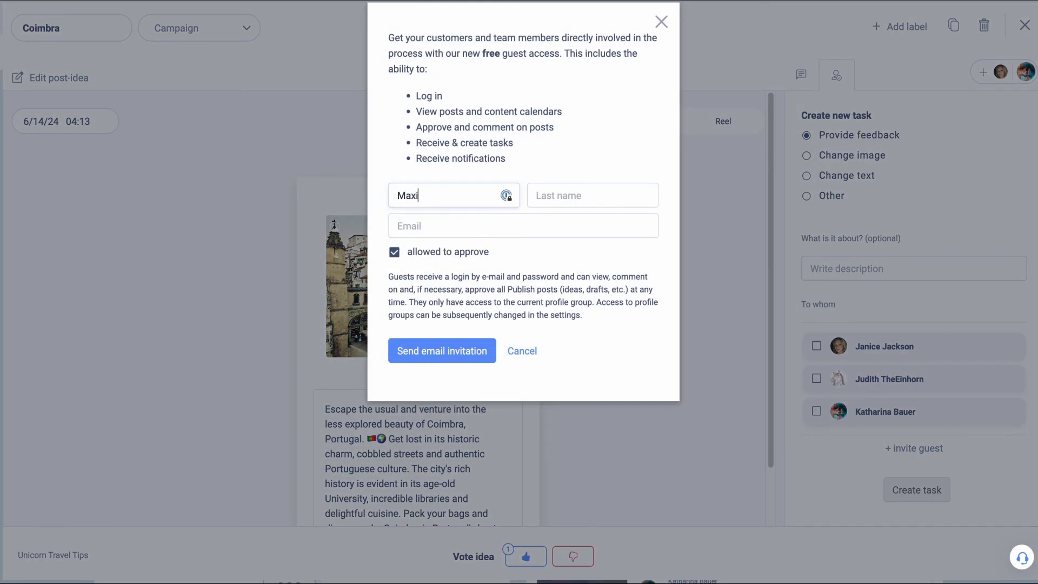
pyautogui.press('Tab')
pyautogui.write('M')
pyautogui.write('u')
pyautogui.press('Tab')
pyautogui.write('maxi.musterfrau')
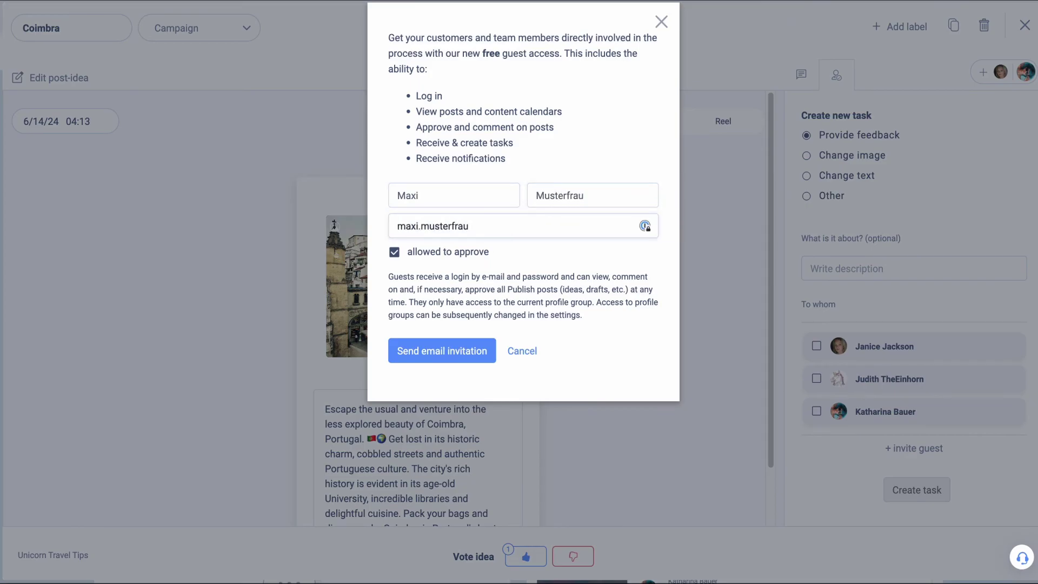
pyautogui.write('@email.com')
pyautogui.click(445, 356)
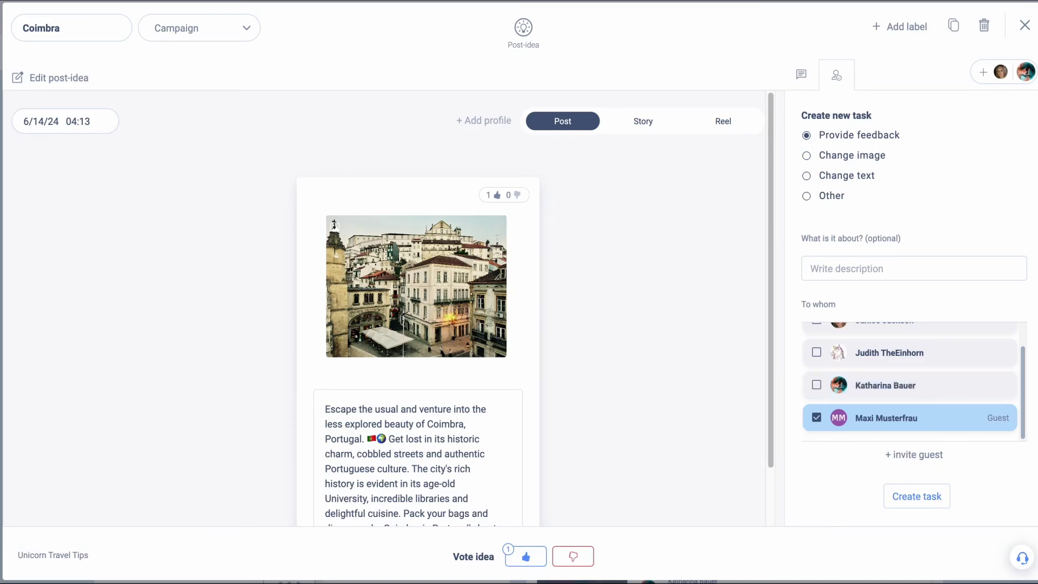
# Step: File the Coimbra idea under City Trips, label it Europe and Portugal, and close it
pyautogui.click(239, 36)
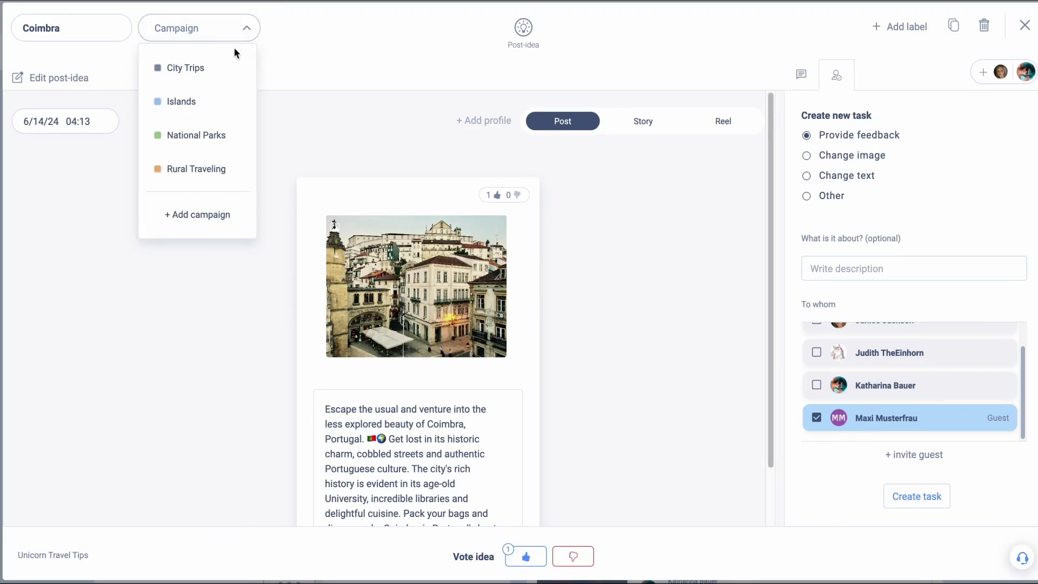
pyautogui.click(228, 70)
pyautogui.click(911, 29)
pyautogui.click(441, 219)
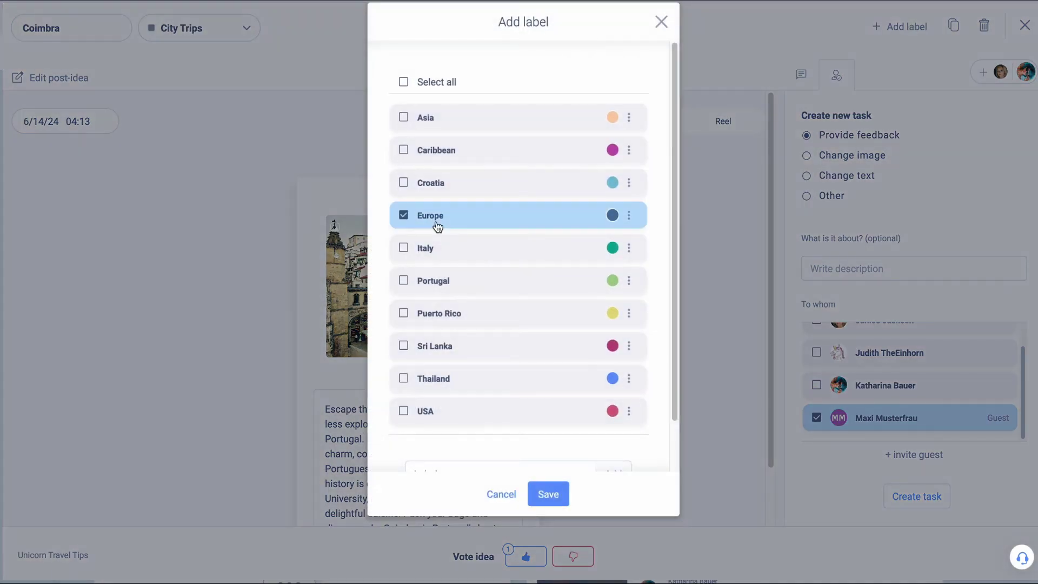
pyautogui.click(443, 282)
pyautogui.click(567, 497)
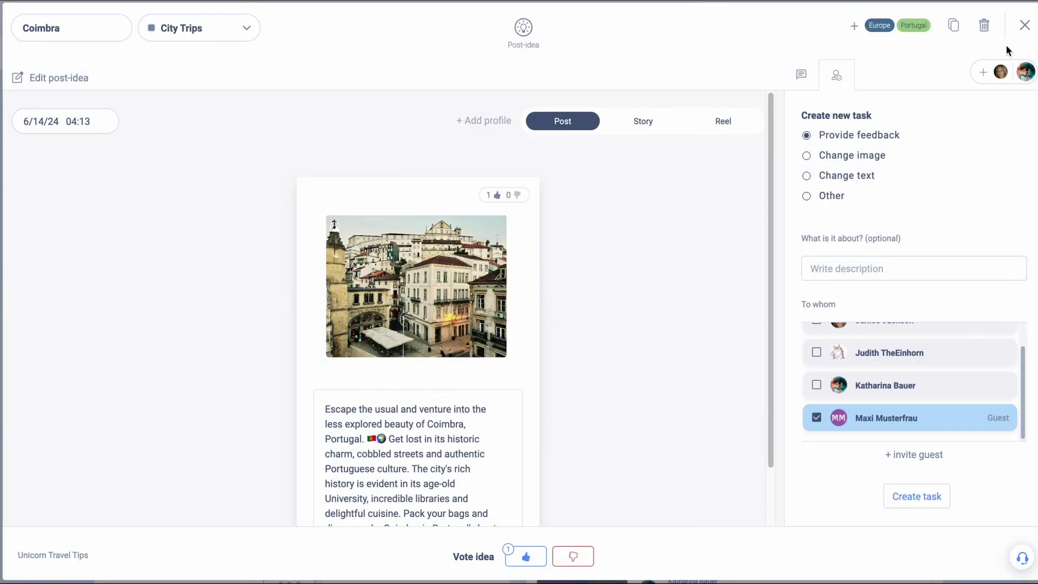
pyautogui.click(1025, 25)
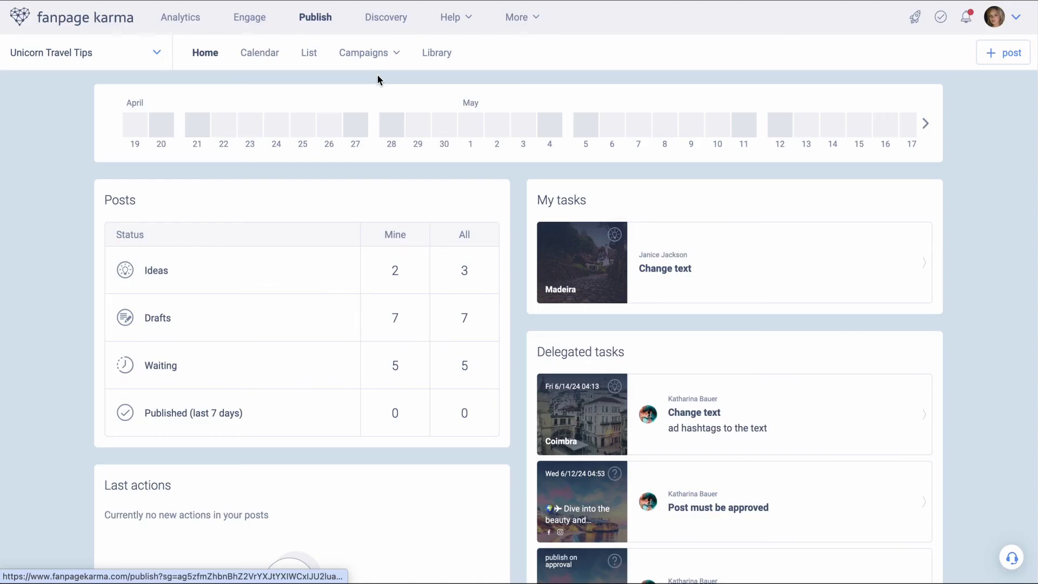
# Step: Filter Discovery posts for 'travel' by people in the United States, in English, this month
pyautogui.click(389, 24)
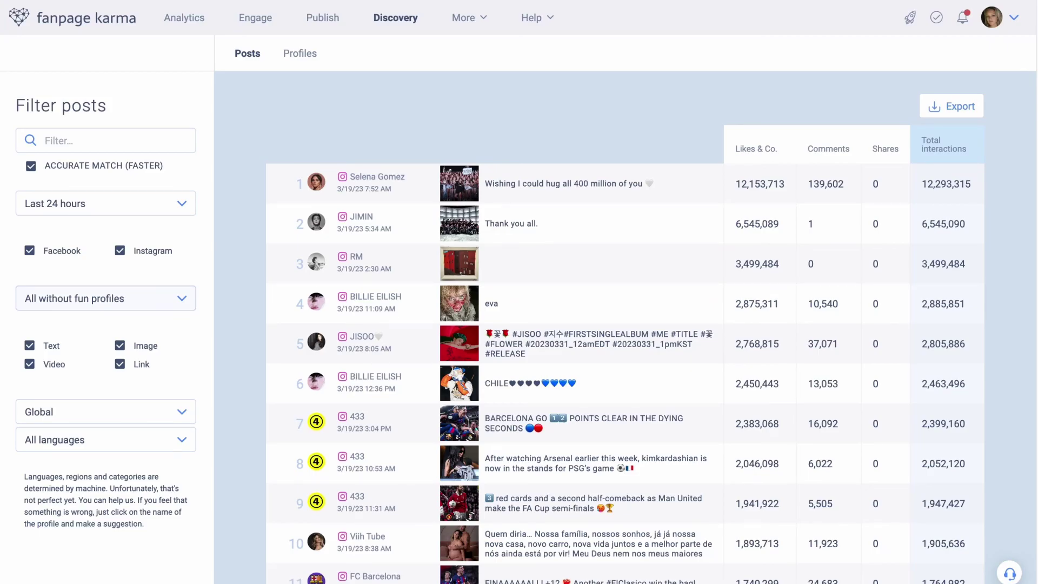
pyautogui.scroll(-1, 624, 324)
pyautogui.scroll(-4, 625, 325)
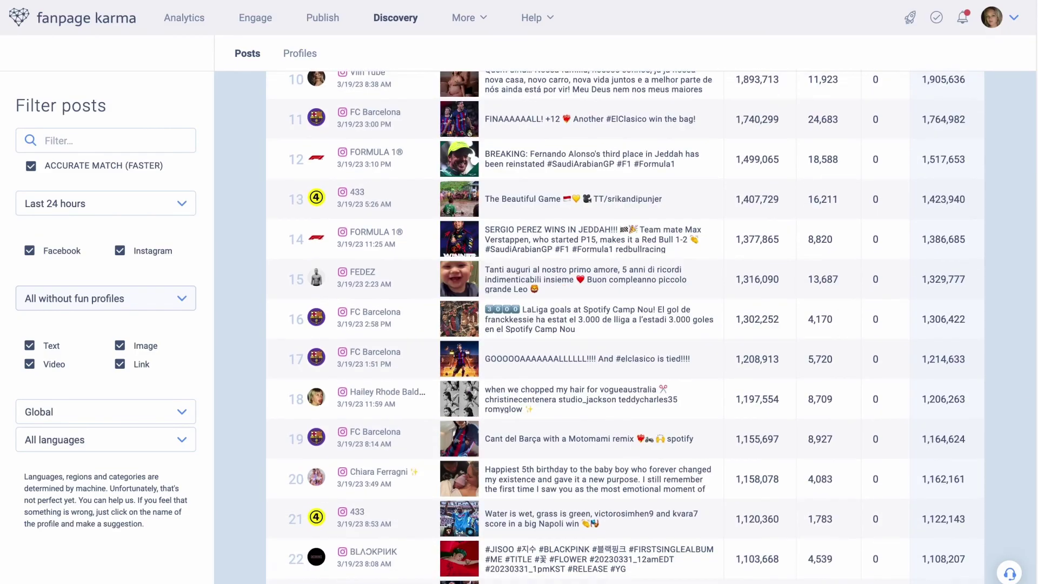
pyautogui.scroll(-2, 625, 324)
pyautogui.scroll(-1, 625, 325)
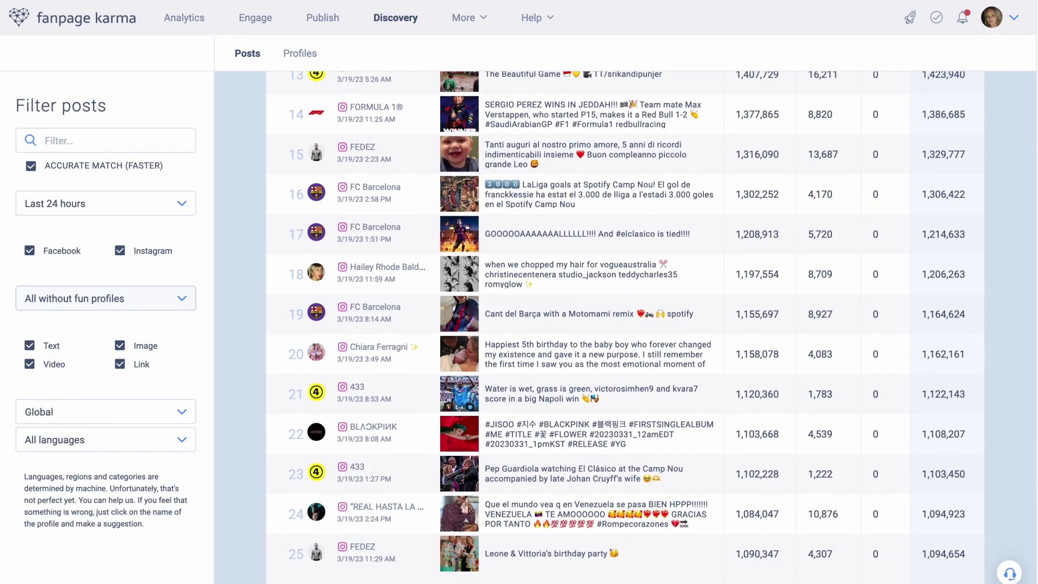
pyautogui.click(78, 144)
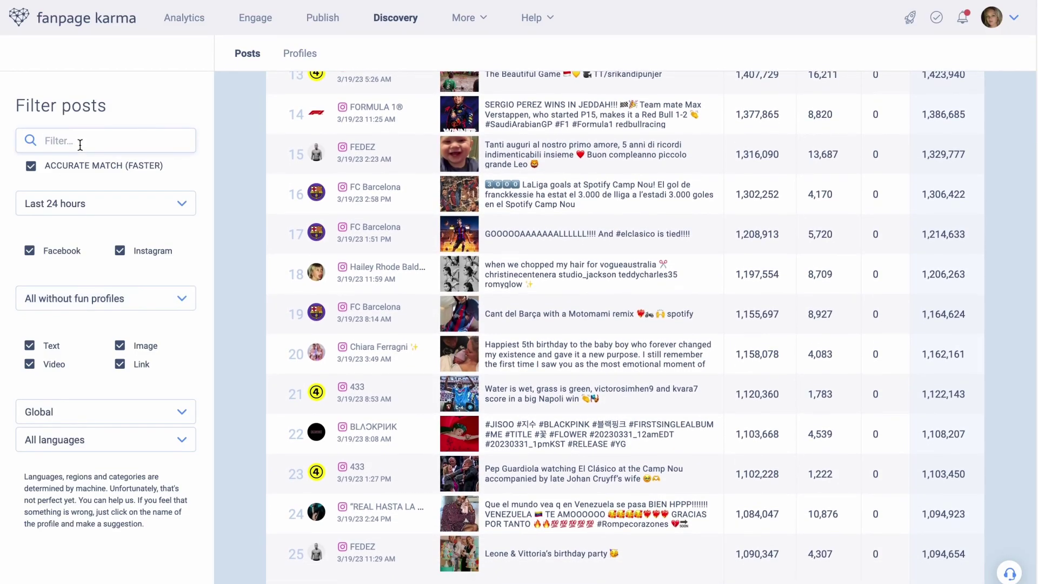
pyautogui.click(65, 207)
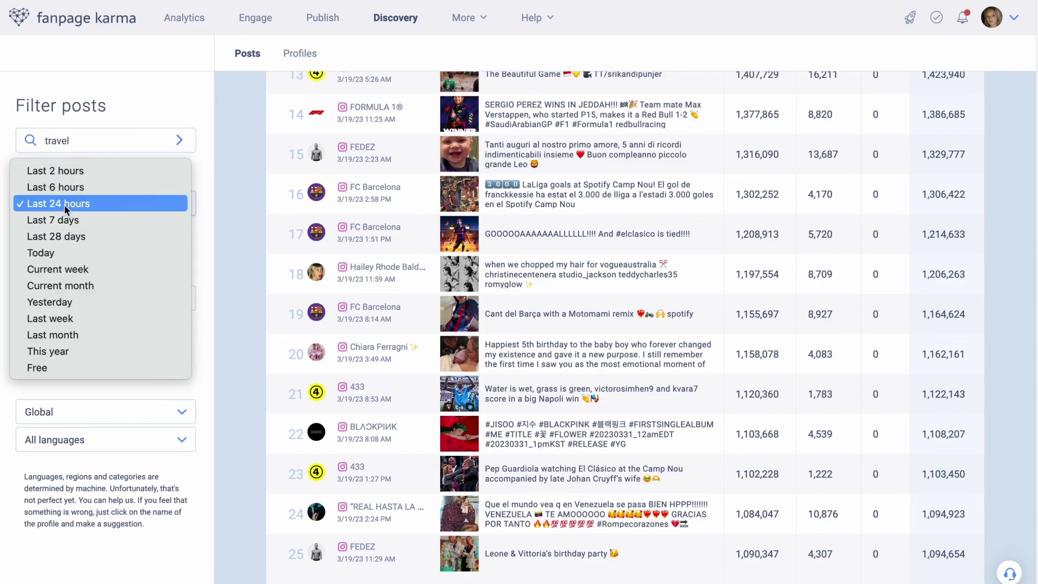
pyautogui.click(95, 287)
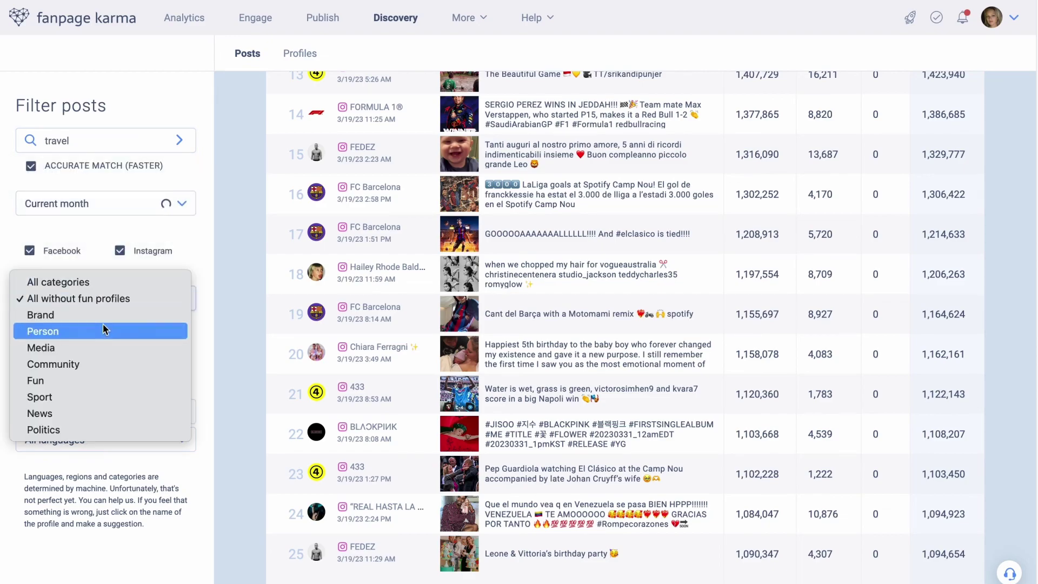
pyautogui.click(103, 325)
pyautogui.click(90, 411)
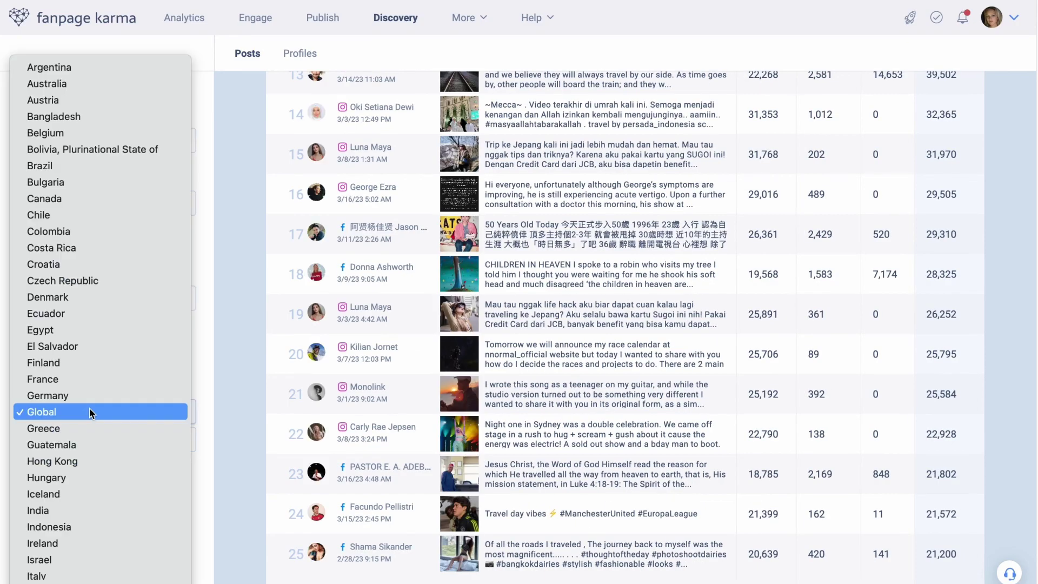
pyautogui.scroll(-10, 95, 511)
pyautogui.click(73, 549)
pyautogui.click(116, 442)
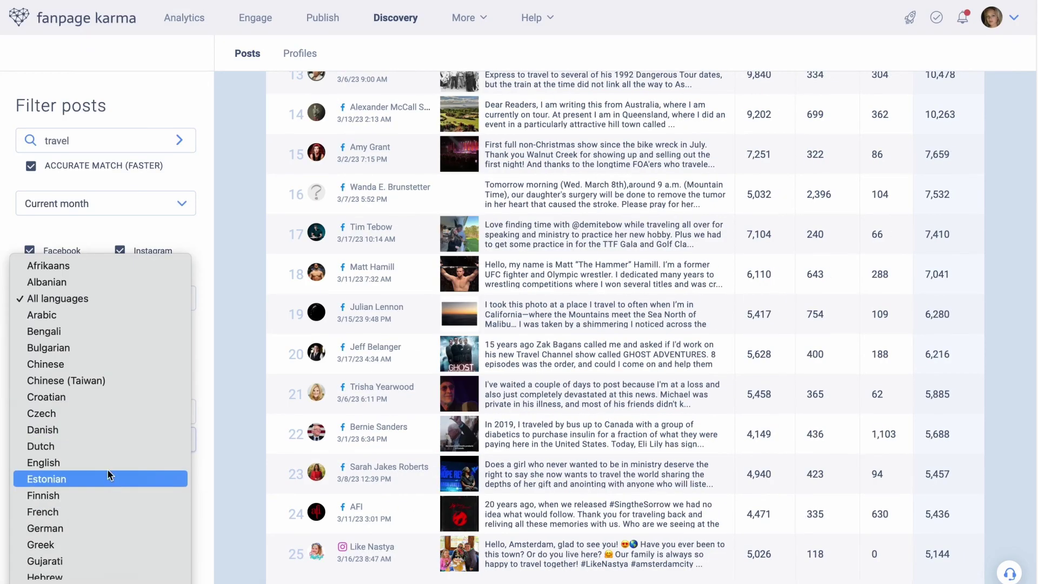
pyautogui.click(81, 464)
pyautogui.scroll(7, 1001, 218)
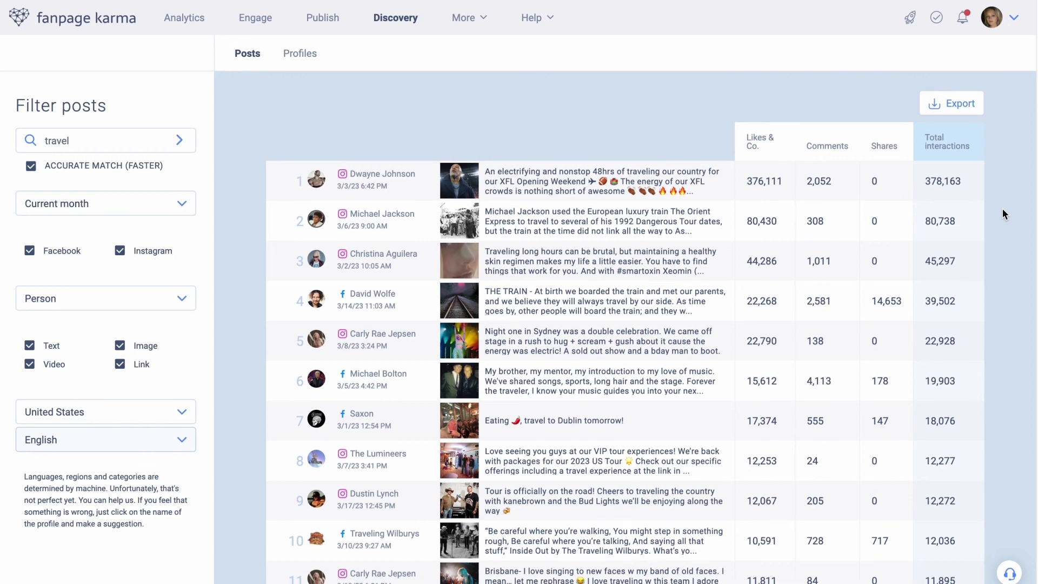
# Step: Search Discovery profiles by post content 'vegan'
pyautogui.click(302, 55)
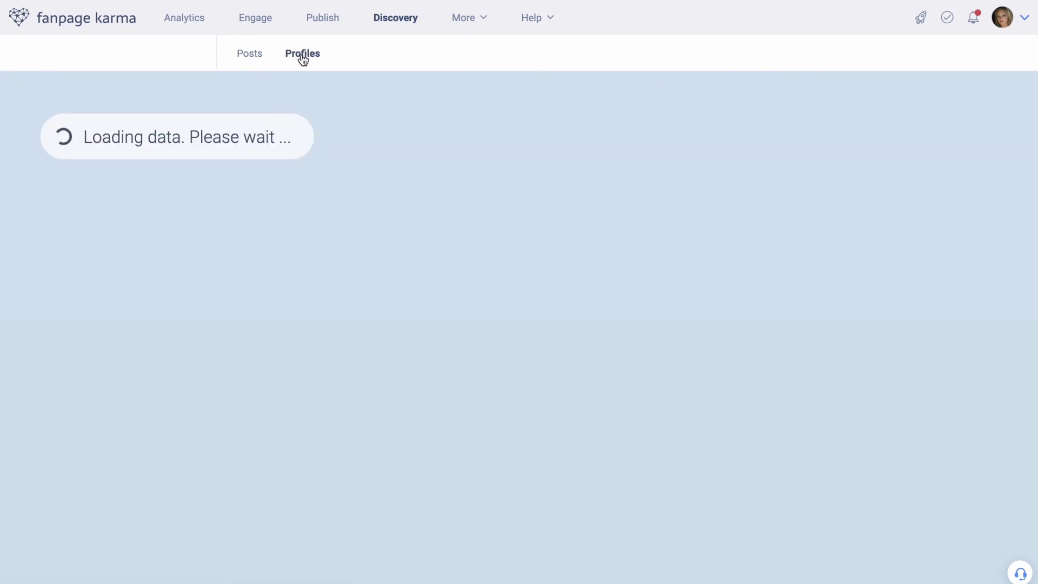
pyautogui.click(82, 165)
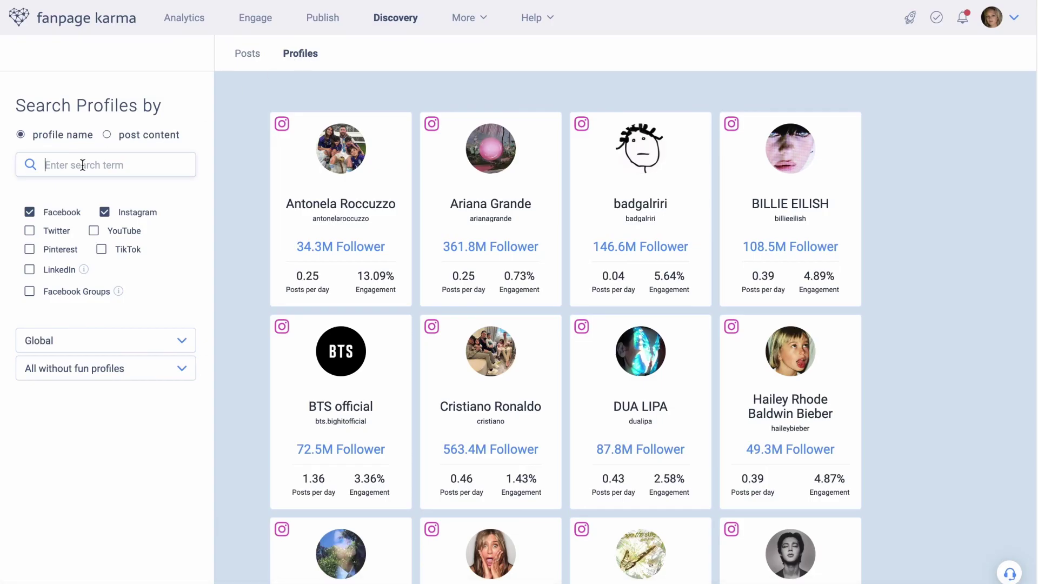
pyautogui.click(128, 135)
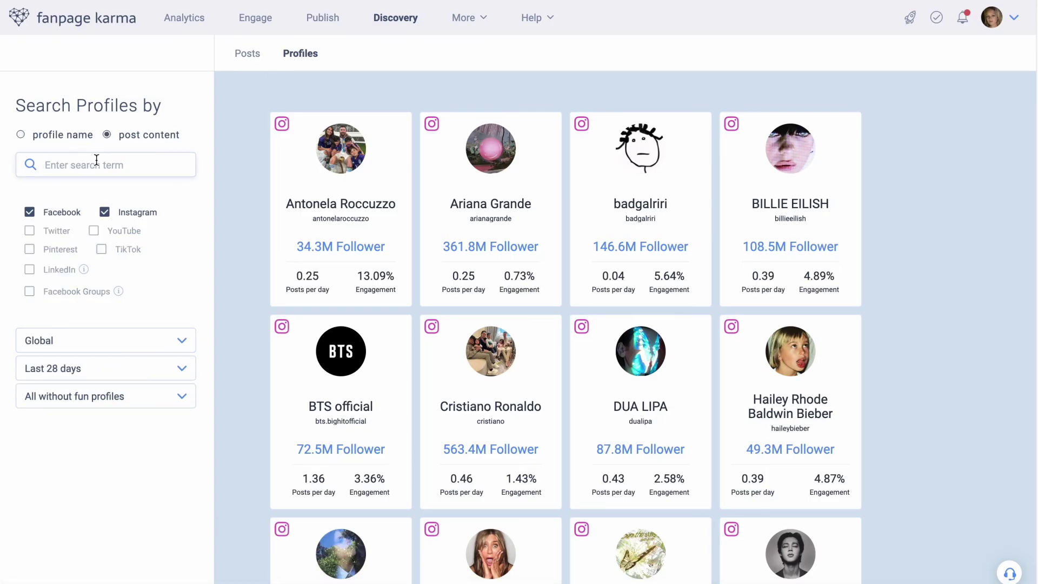
pyautogui.click(96, 162)
pyautogui.write('vegan')
pyautogui.press('Return')
# Step: Limit the profiles to United States people this month and open a matching profile
pyautogui.click(140, 347)
pyautogui.click(121, 369)
pyautogui.click(113, 418)
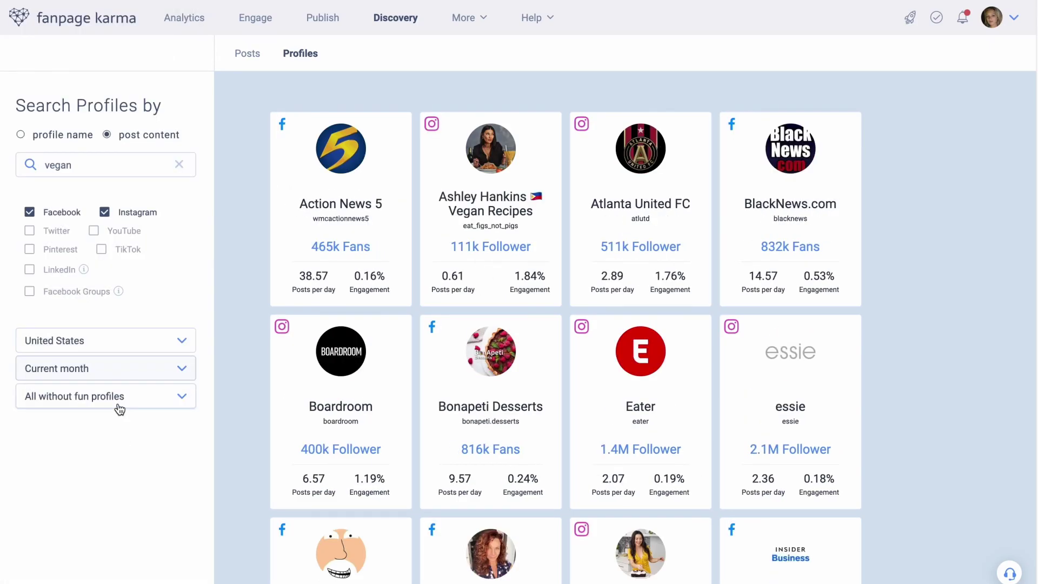
pyautogui.click(157, 444)
pyautogui.click(463, 484)
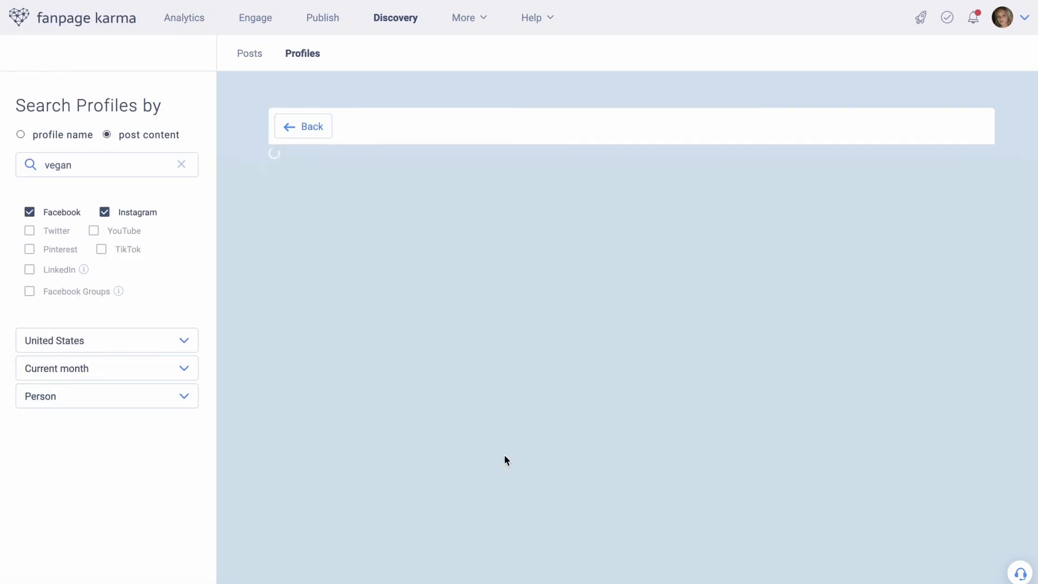